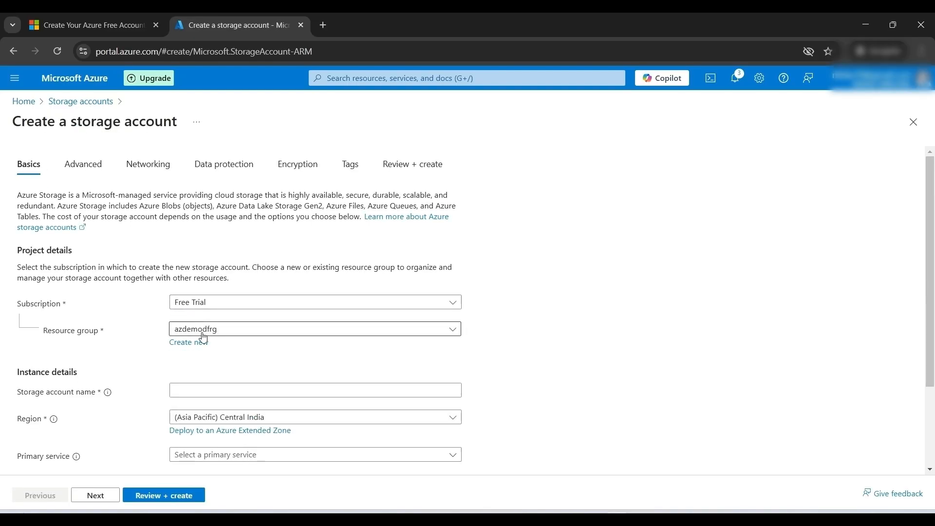
Step: Name the new storage account azuredemodfstorageaccont
left_click(214, 387)
left_click(219, 393)
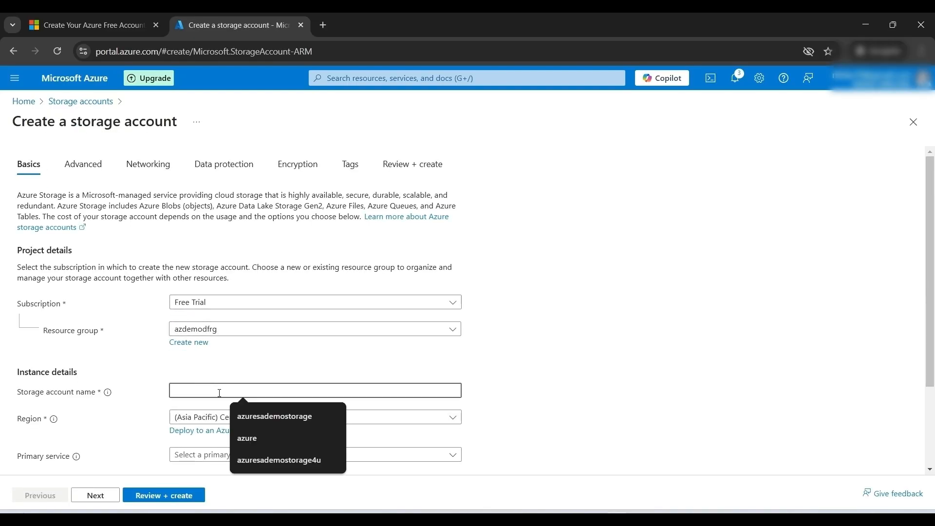
type("azure")
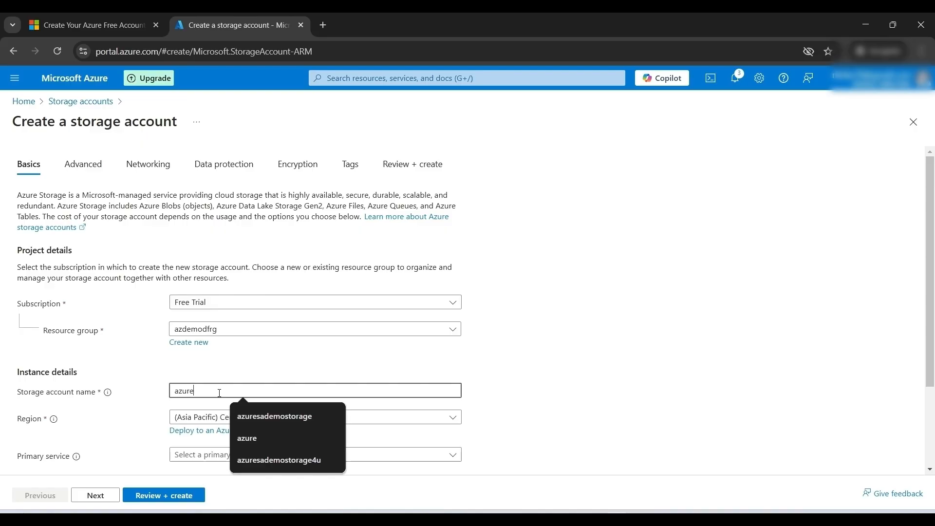
type("demodf")
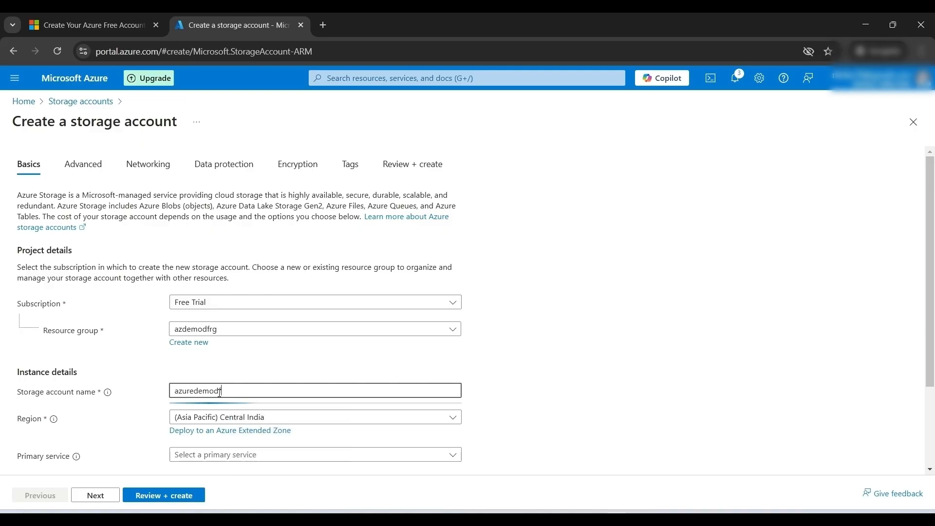
type("stor")
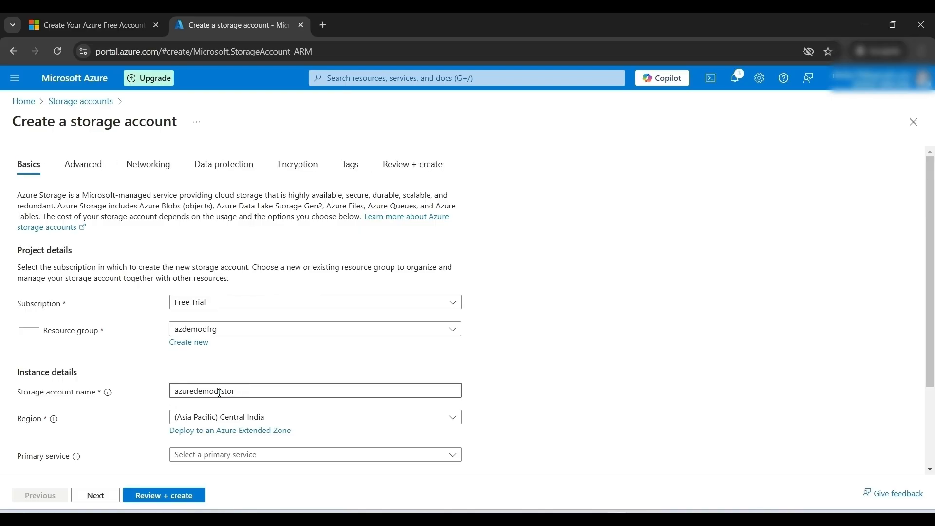
type("ageaccon")
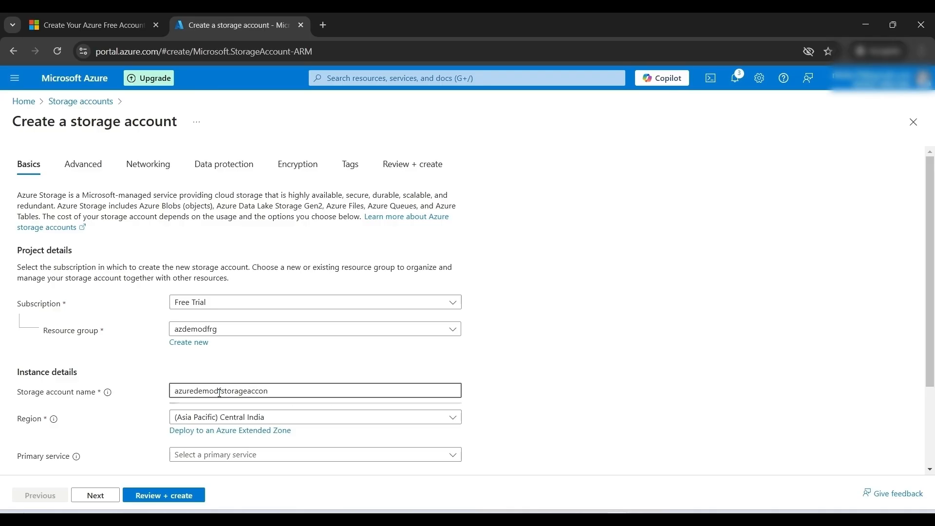
type("t")
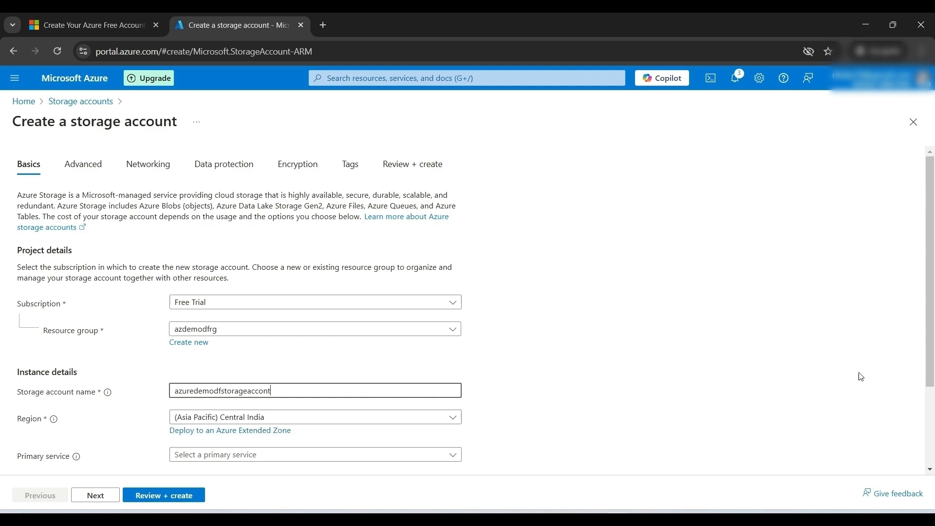
Step: Go through the remaining storage account settings from Advanced to Tags, keep the defaults, and create the account
scroll(203, 355, "down", 2)
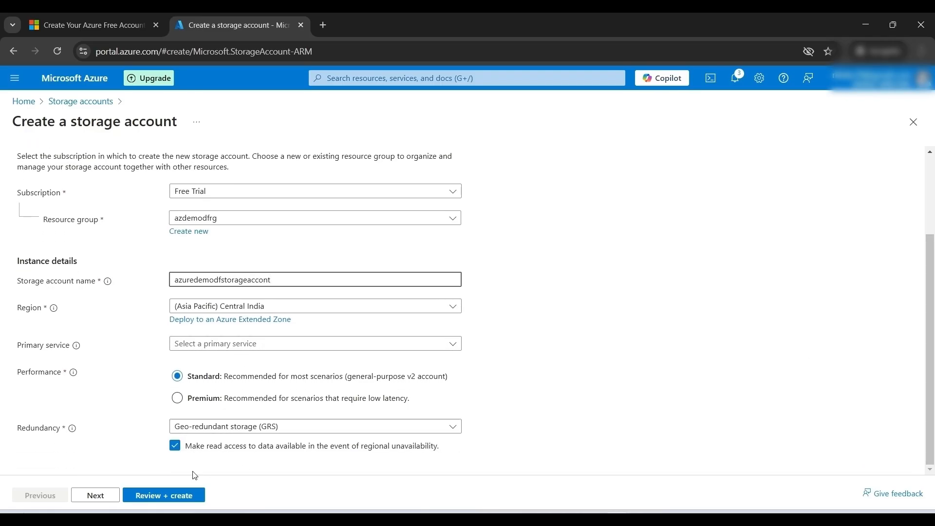
left_click(101, 495)
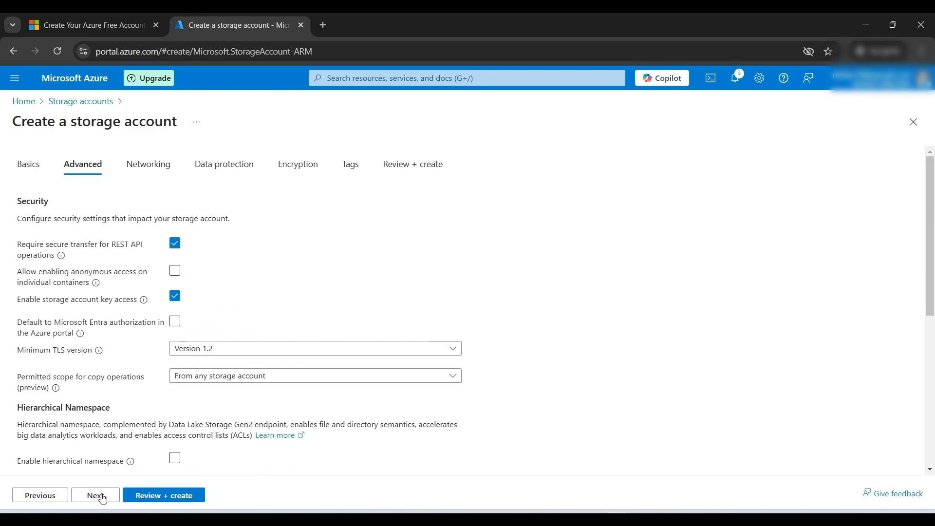
left_click_drag(931, 198, 932, 333)
scroll(933, 332, "up", 5)
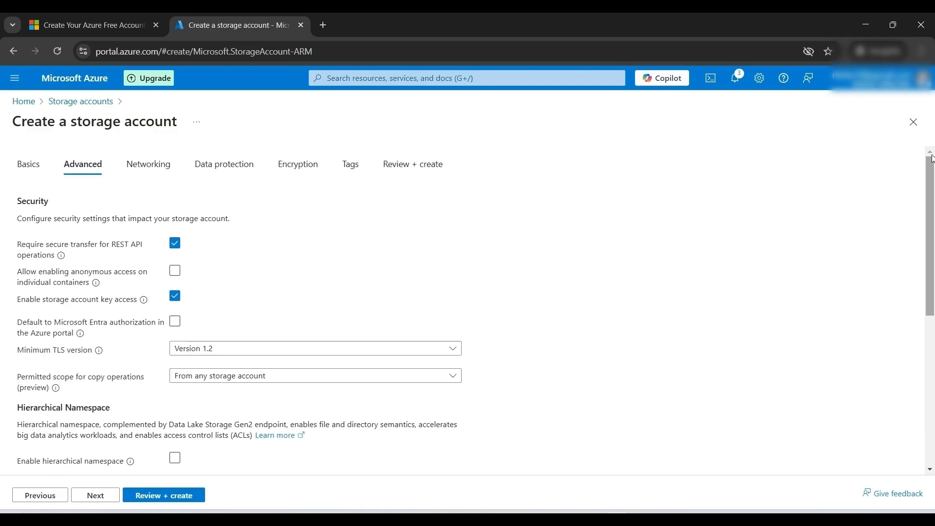
left_click(96, 495)
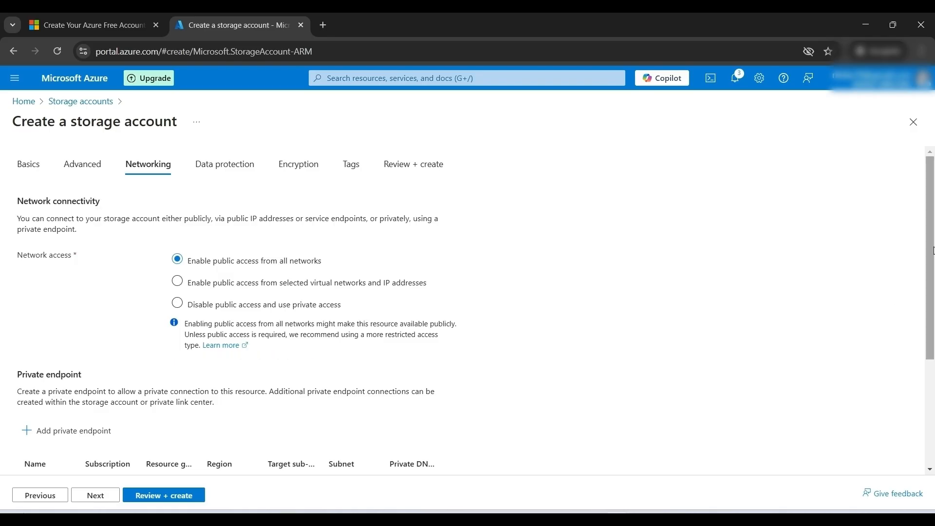
left_click_drag(932, 266, 933, 200)
left_click(96, 496)
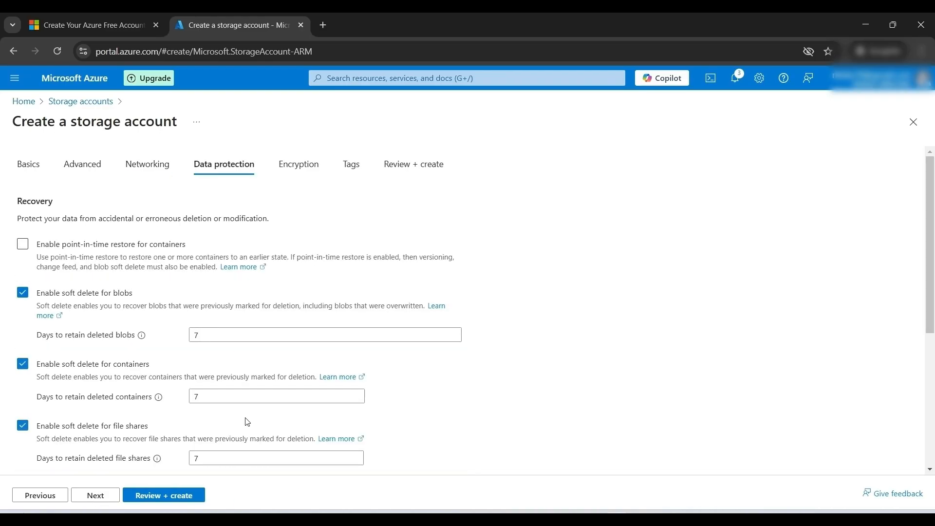
mouse_move(933, 245)
left_mouse_down()
mouse_move(933, 362)
mouse_move(934, 244)
left_mouse_up()
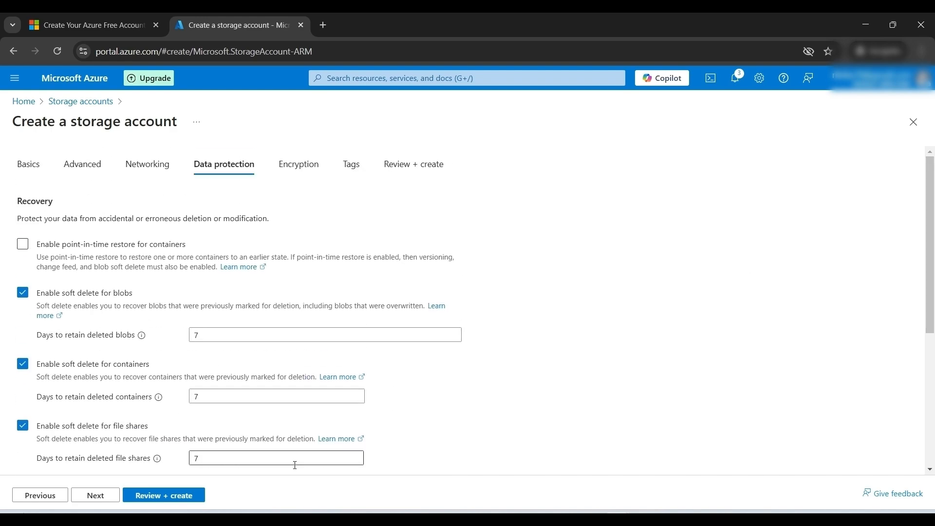
left_click(95, 495)
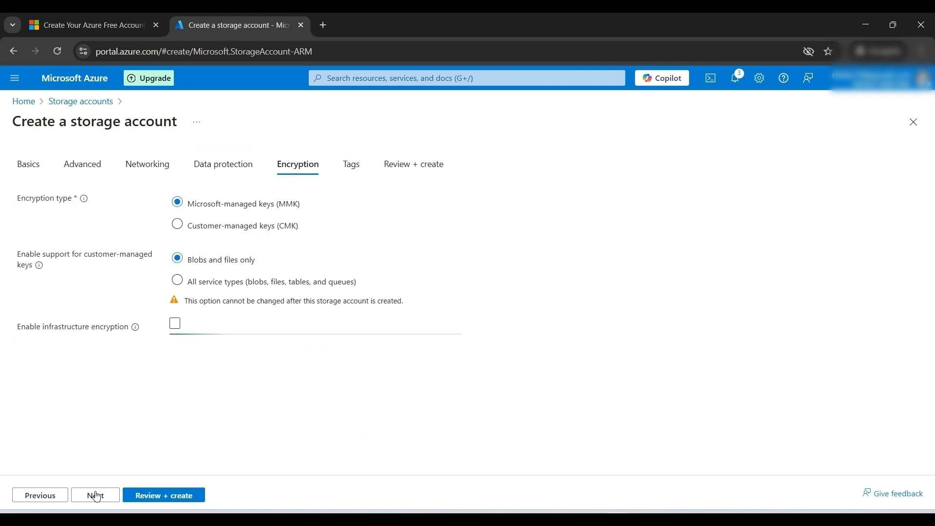
left_click(96, 495)
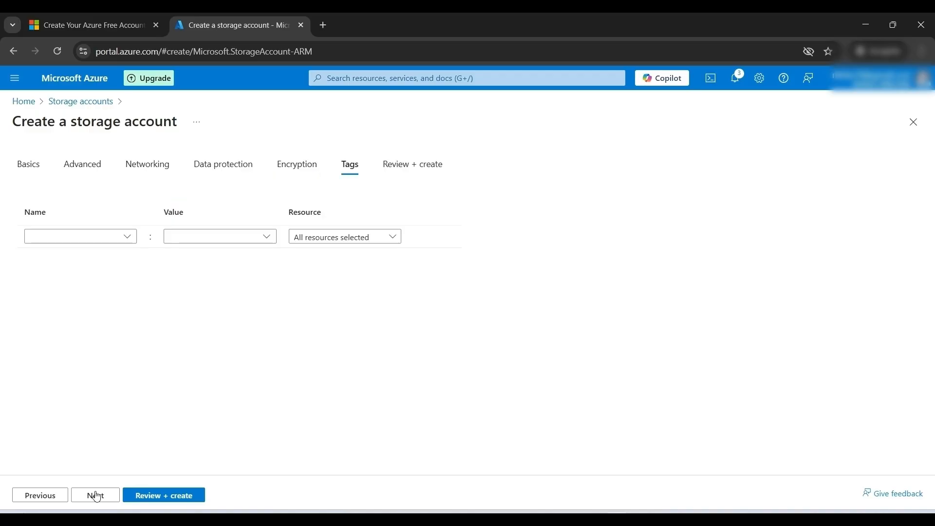
left_click(147, 496)
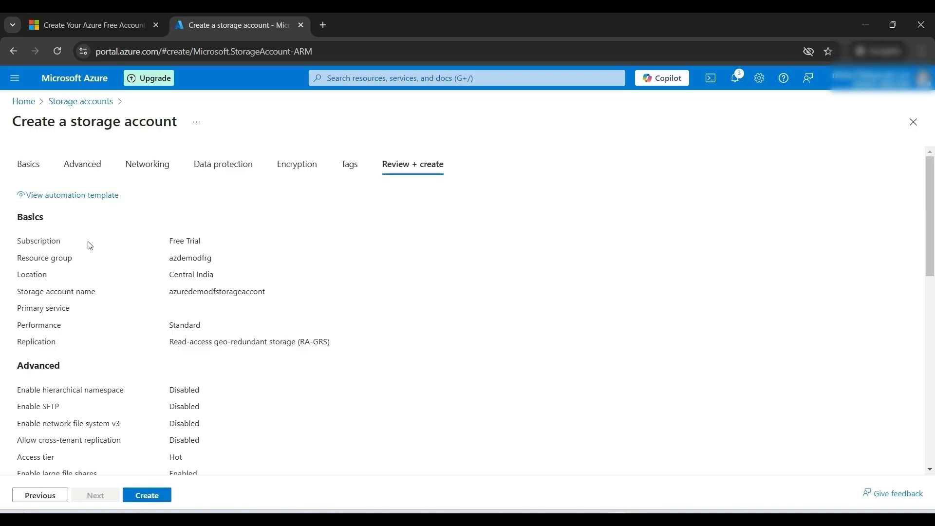
left_click(147, 495)
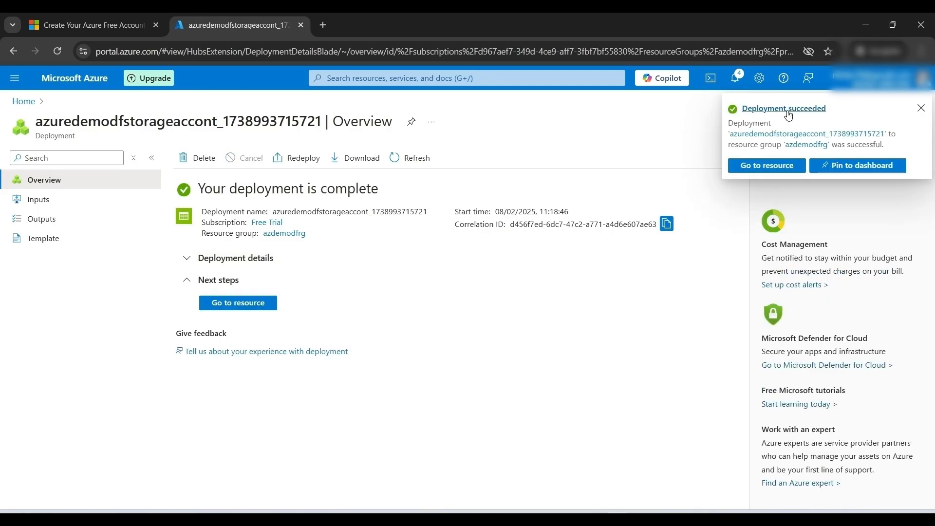
Step: Open the azuredemodfstorageaccont storage account from the portal home page and show its containers
left_click(22, 103)
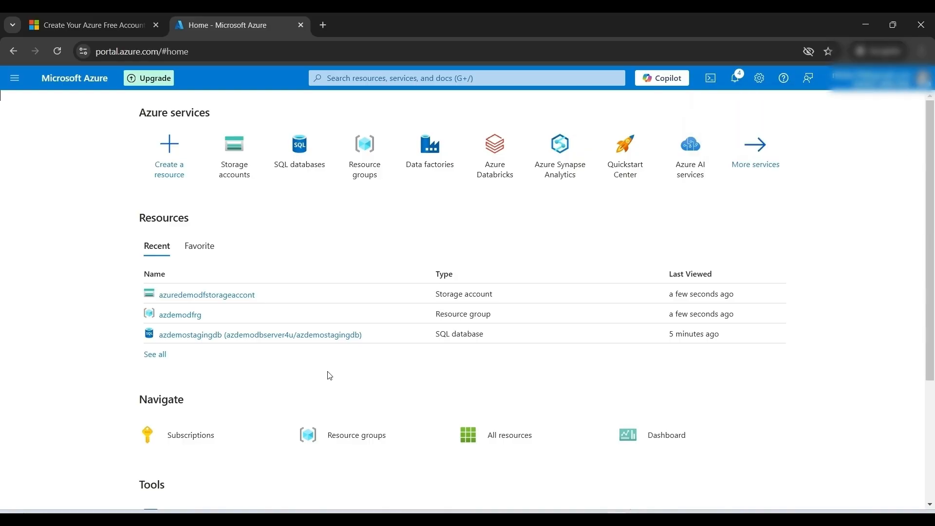
left_click(200, 294)
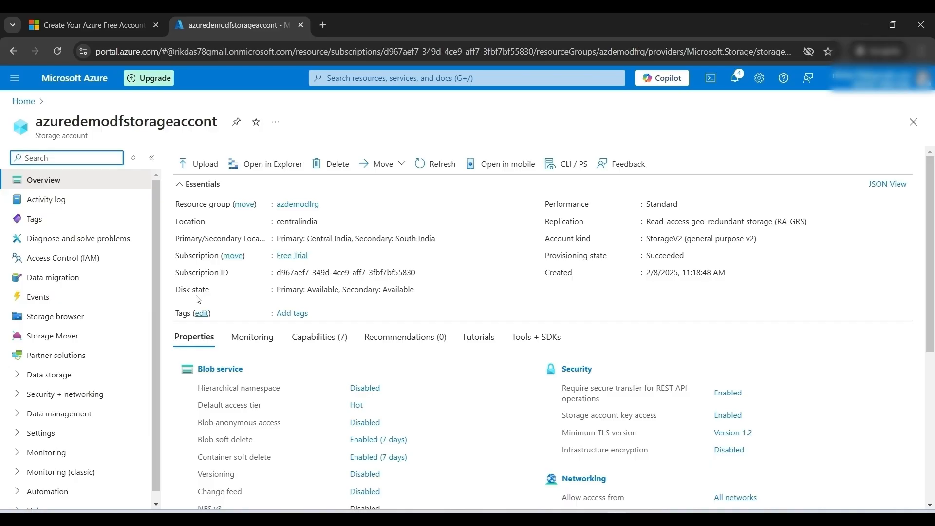
left_click(27, 379)
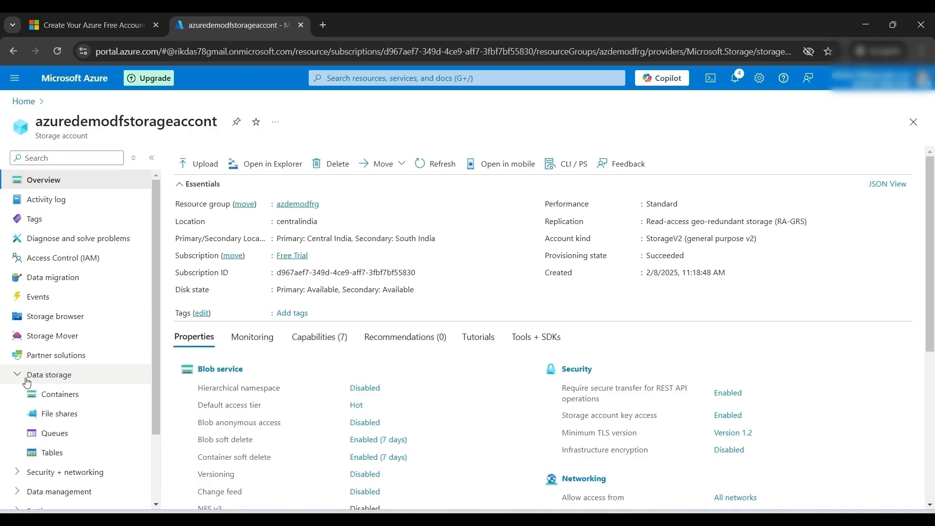
left_click(50, 398)
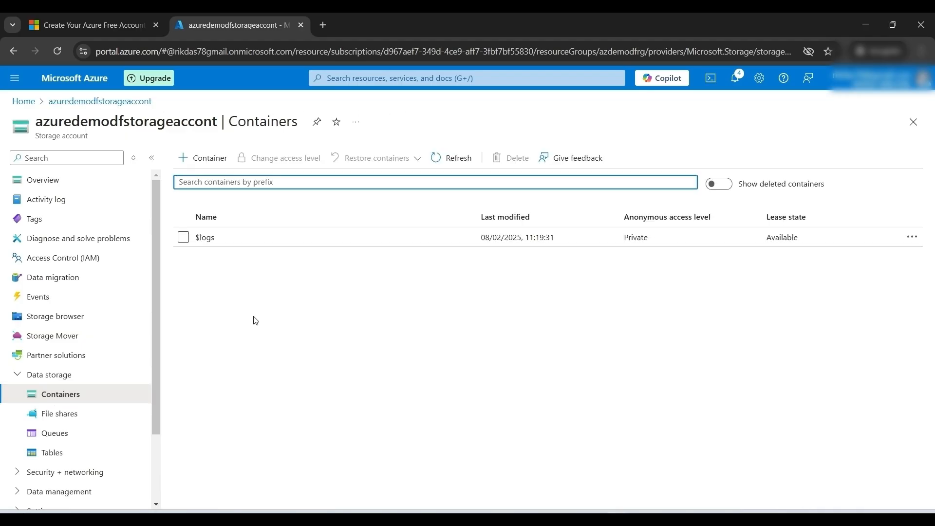
Step: Create a container named azuredfdemocontainer in the storage account
left_click(203, 158)
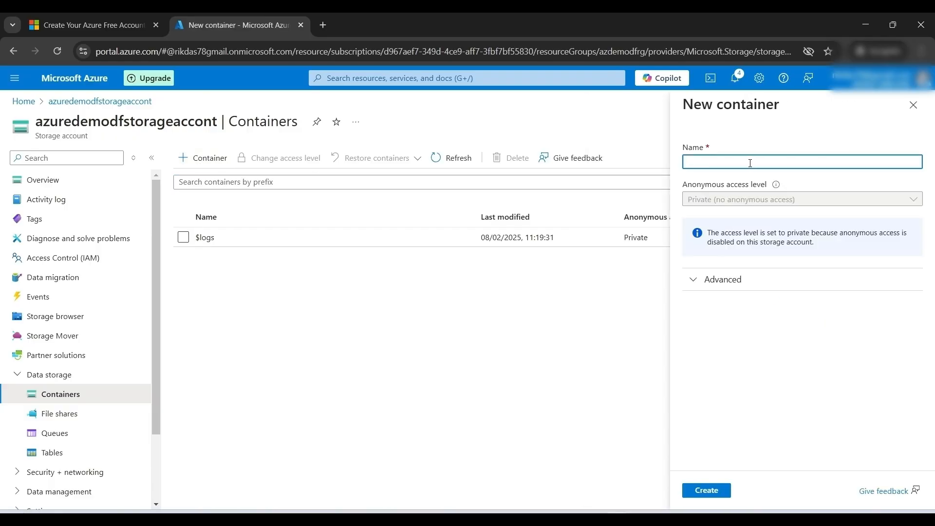
type("azured")
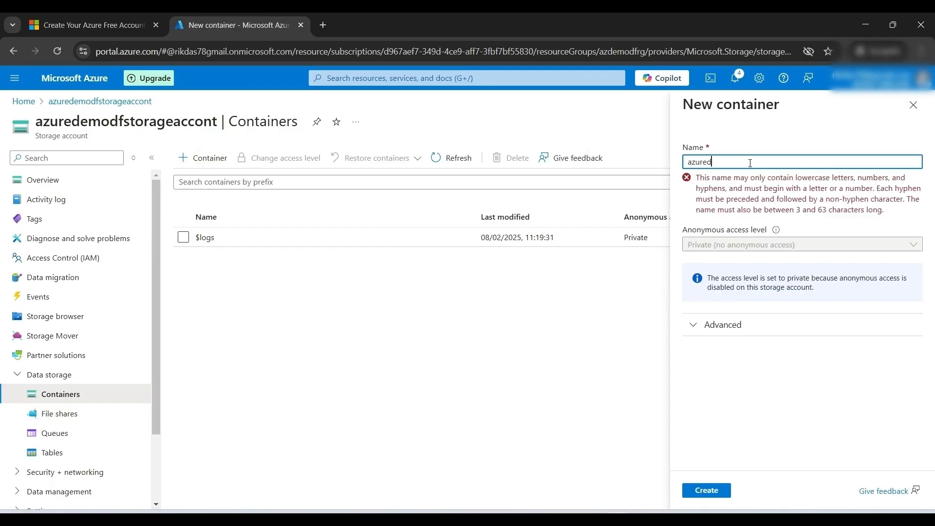
type("fdemocontainer")
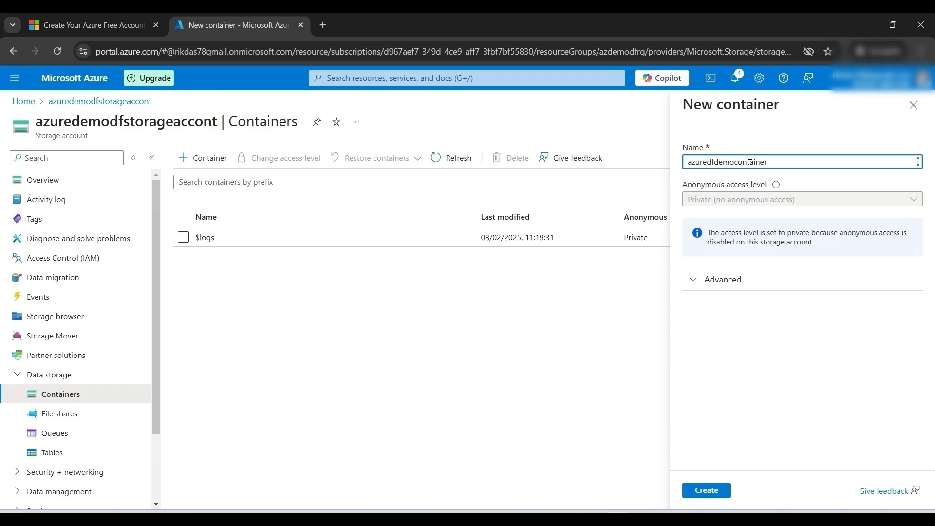
left_click(708, 491)
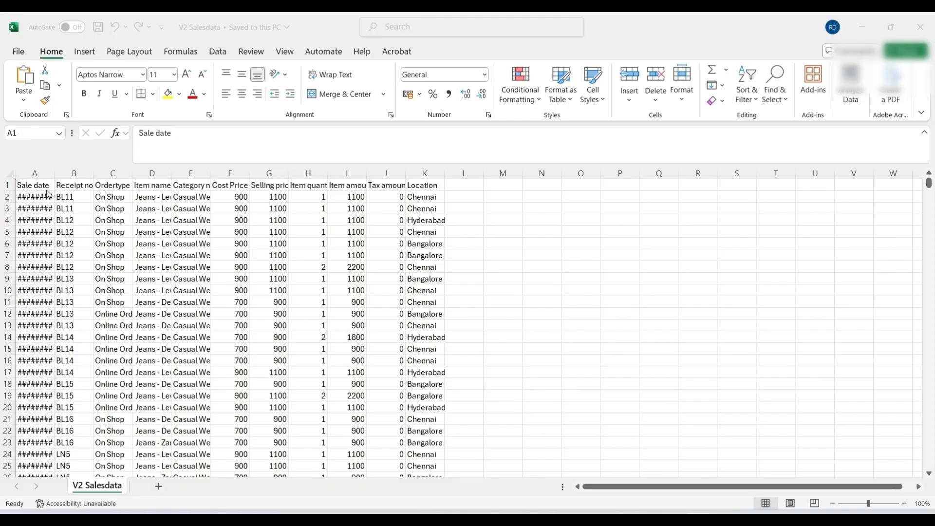
left_click(701, 496)
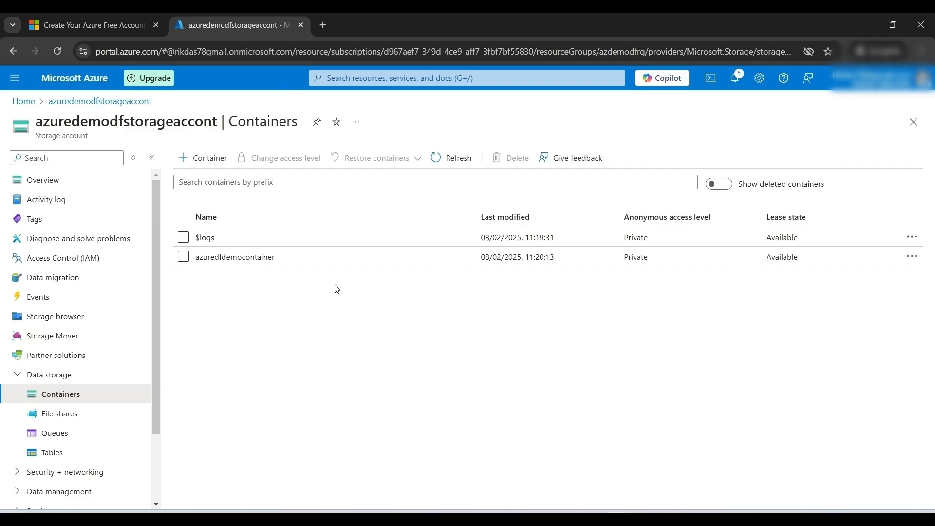
Step: Upload V2 Salesdata.csv and Product.csv from the data folder in Downloads into the azuredfdemocontainer container
left_click(223, 258)
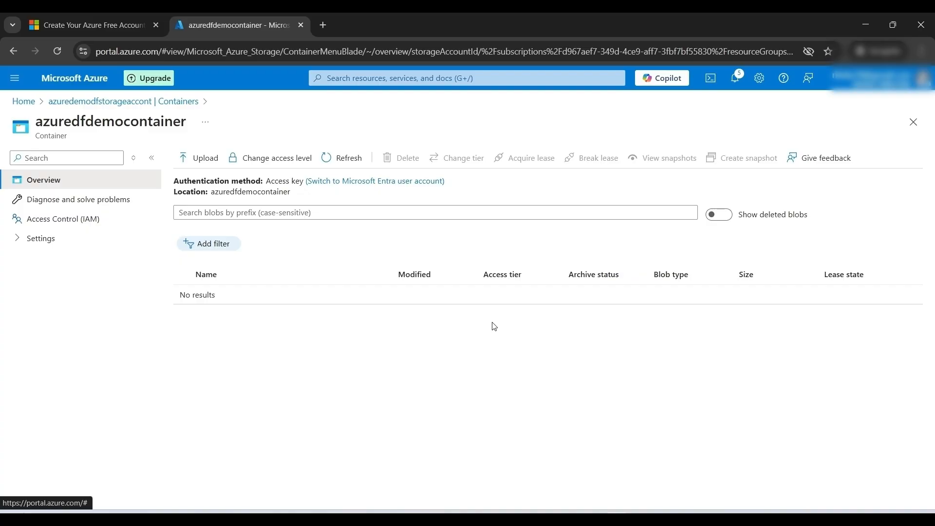
left_click(201, 161)
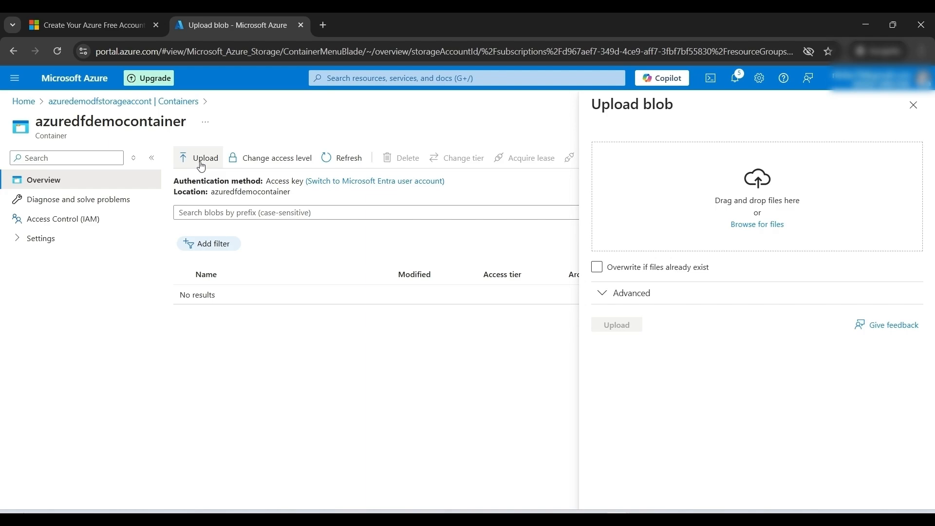
left_click(754, 225)
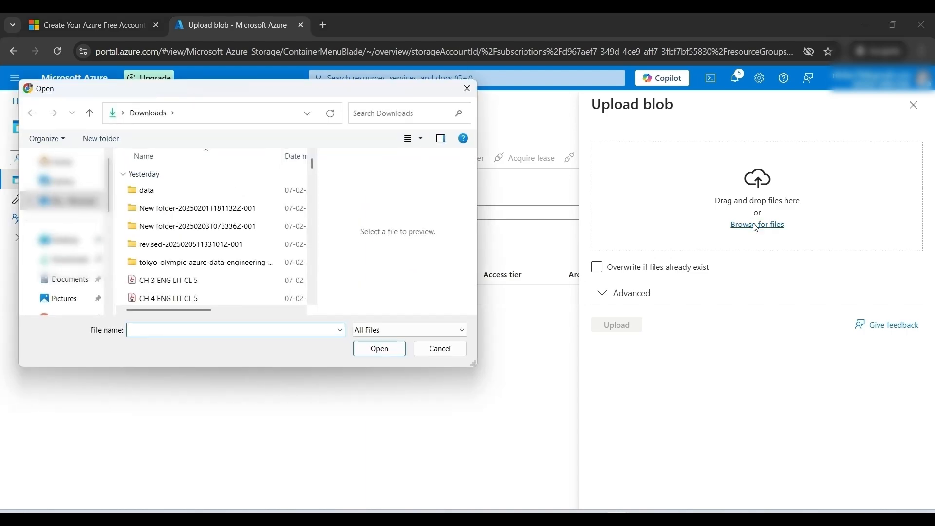
double_click(157, 192)
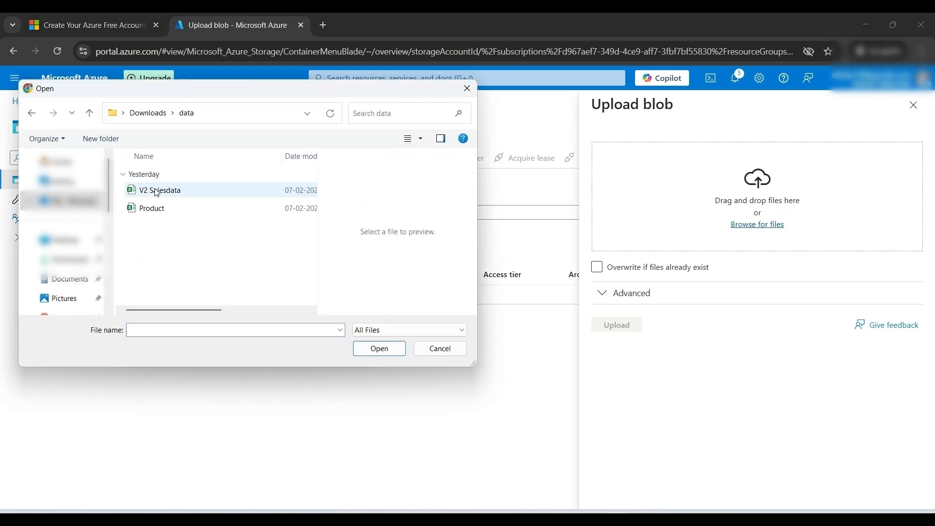
left_click(162, 191)
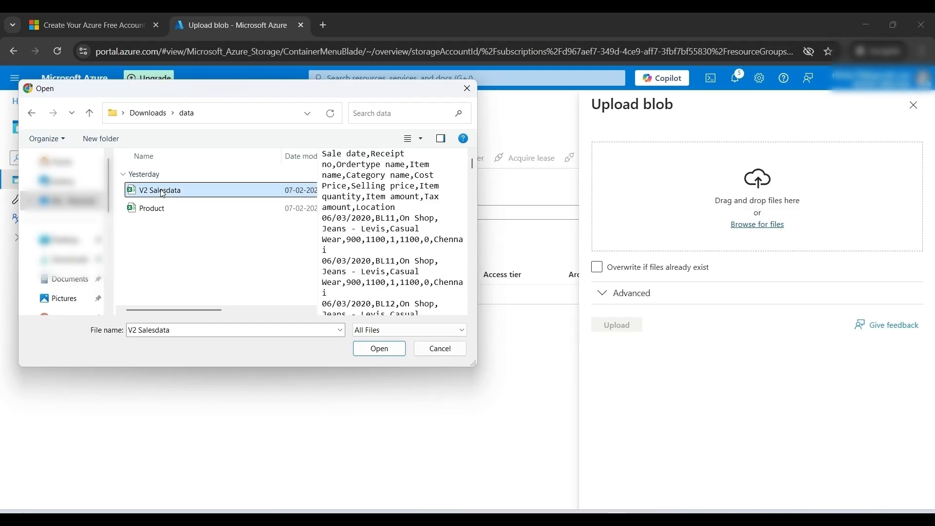
key("shift+Down")
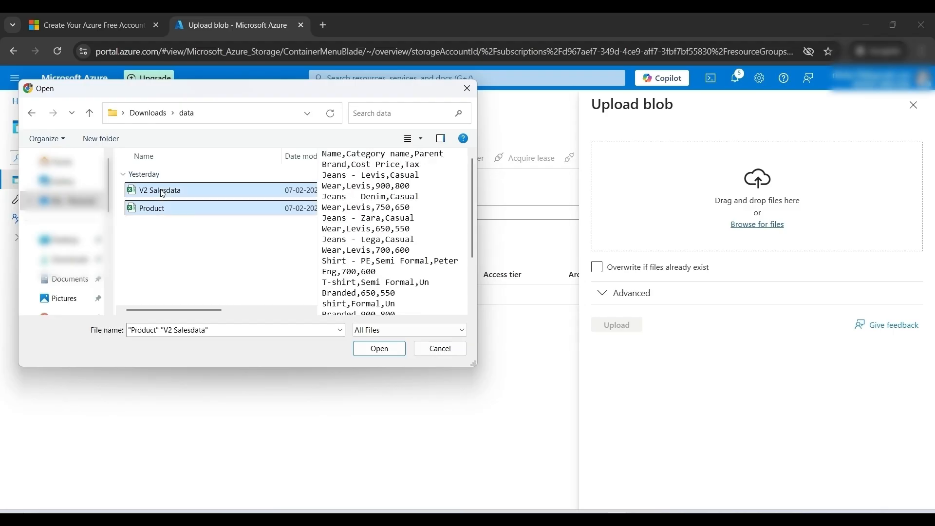
left_click(378, 349)
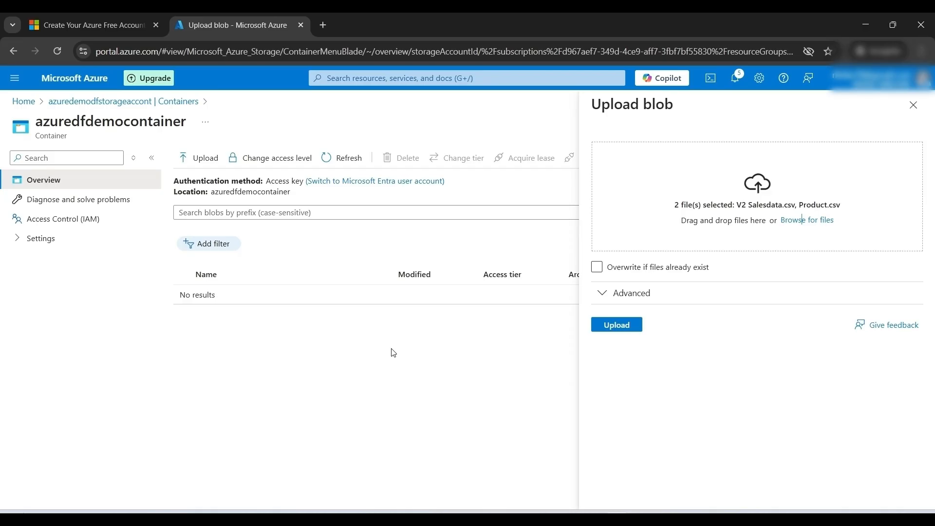
left_click(600, 329)
left_click(503, 386)
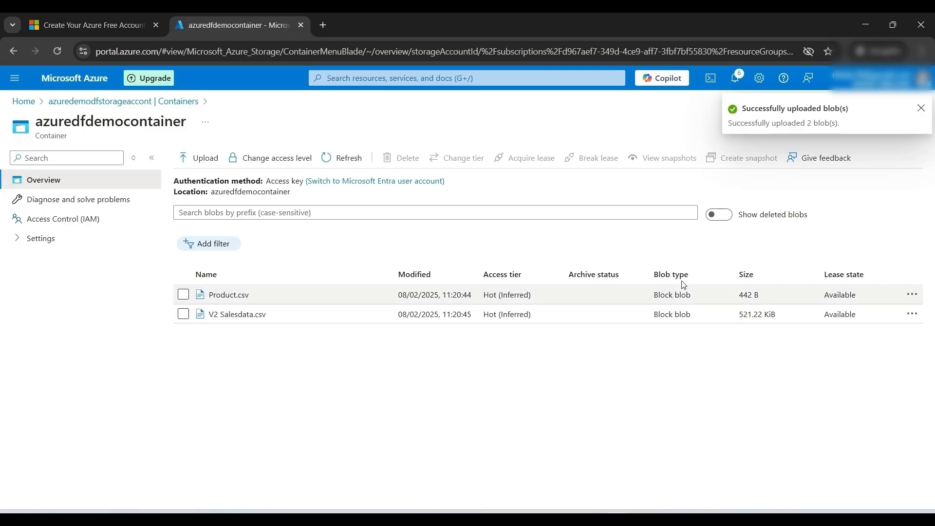
Step: Return to the portal home page, search the services for sql, open SQL databases and start creating a new database
left_click(31, 104)
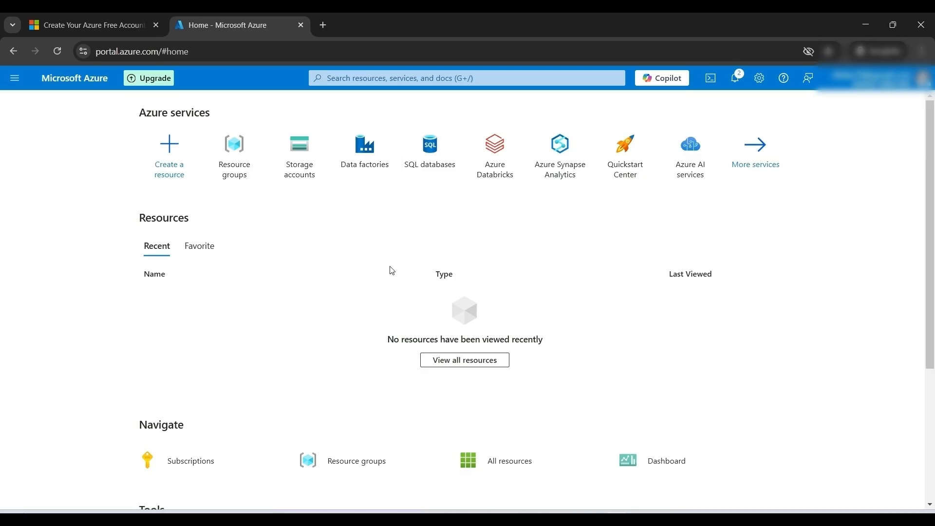
mouse_move(416, 173)
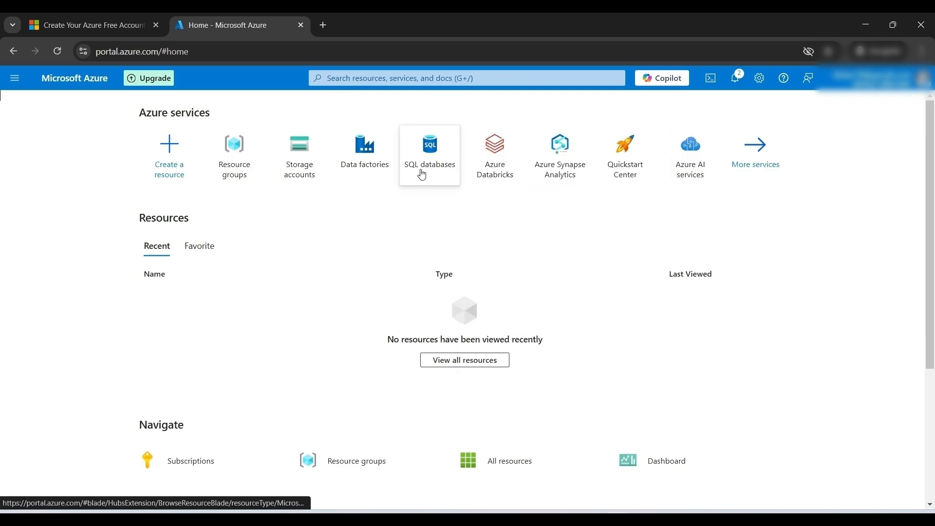
left_click(365, 79)
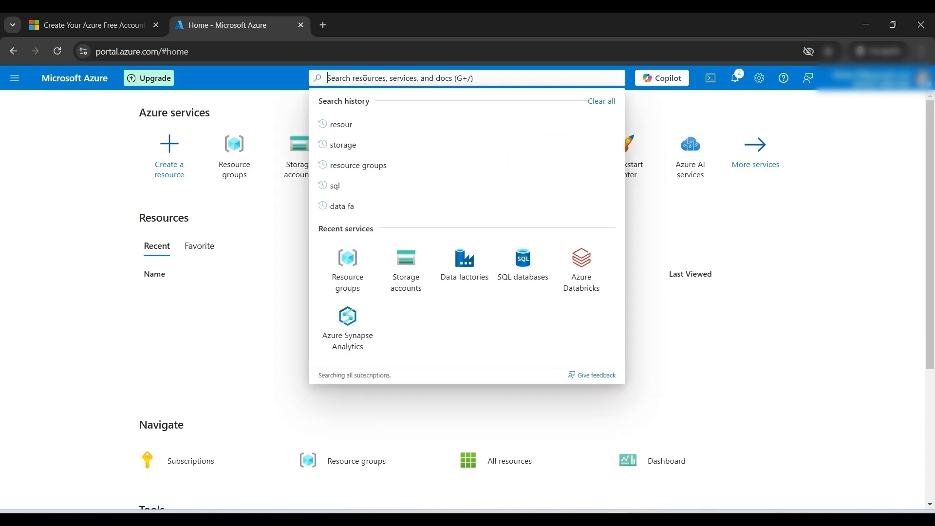
type("sql")
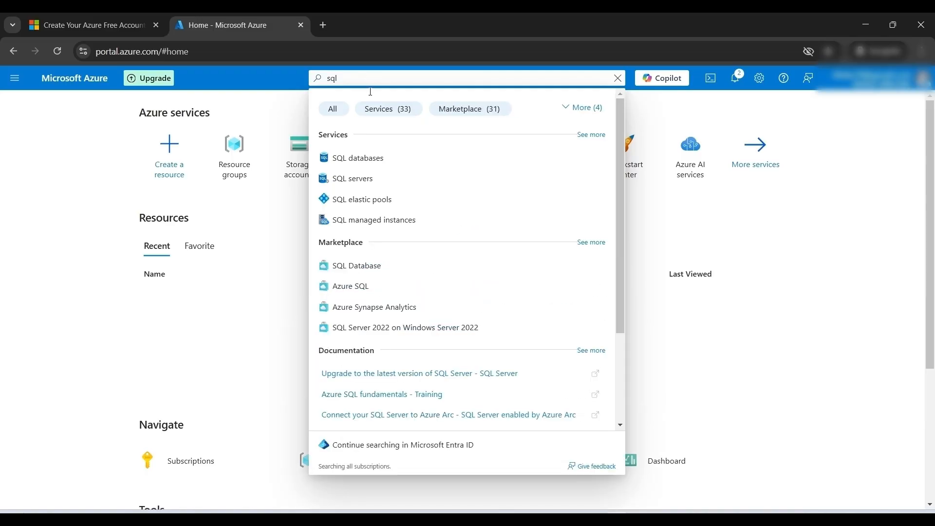
left_click(365, 157)
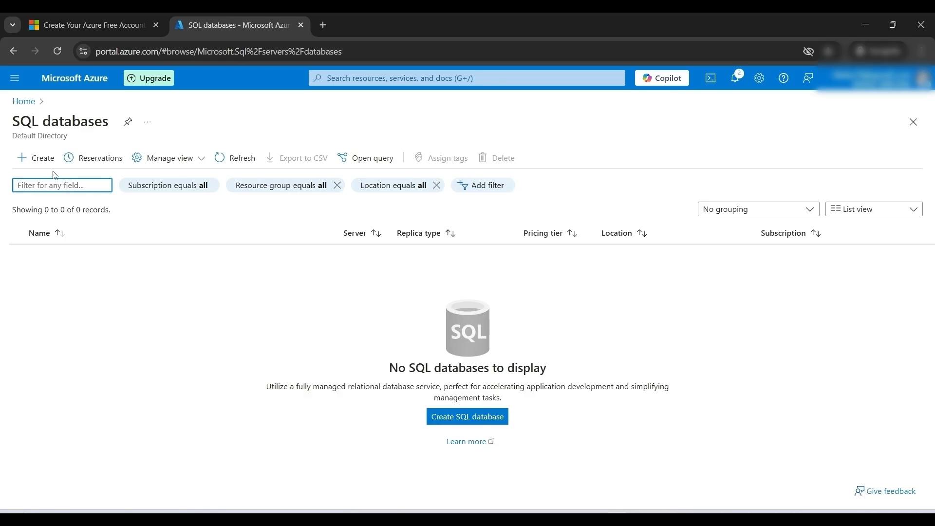
left_click(41, 165)
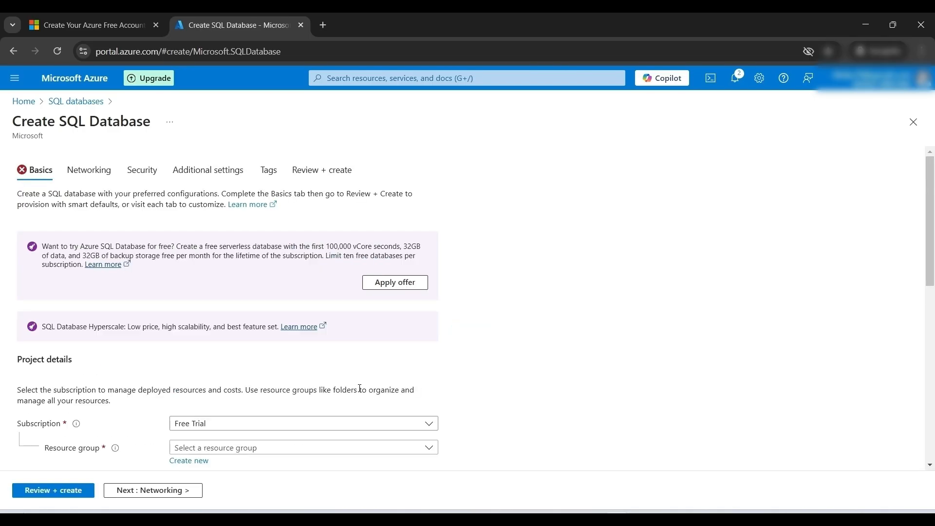
Step: Assign the new SQL database to the azdemodfrg resource group and name it azdemostagingdb
scroll(929, 219, "down", 5)
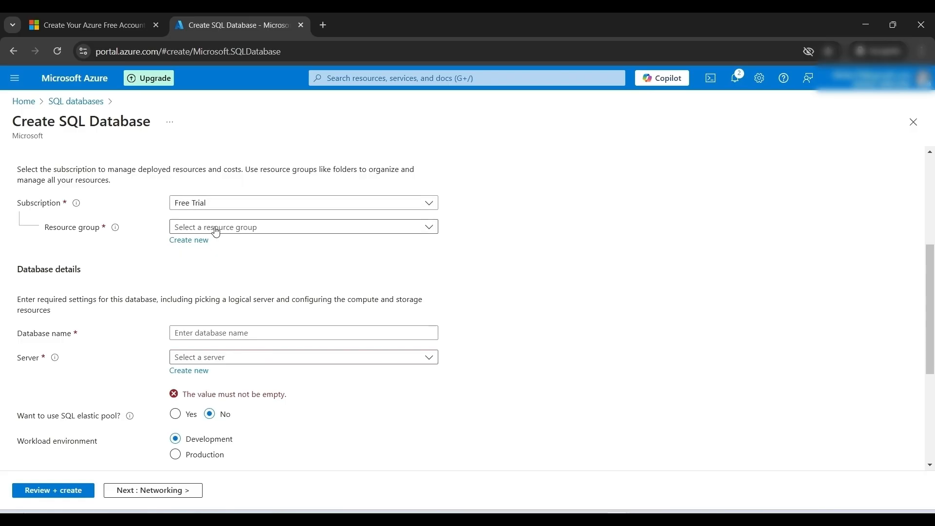
left_click(279, 232)
left_click(204, 269)
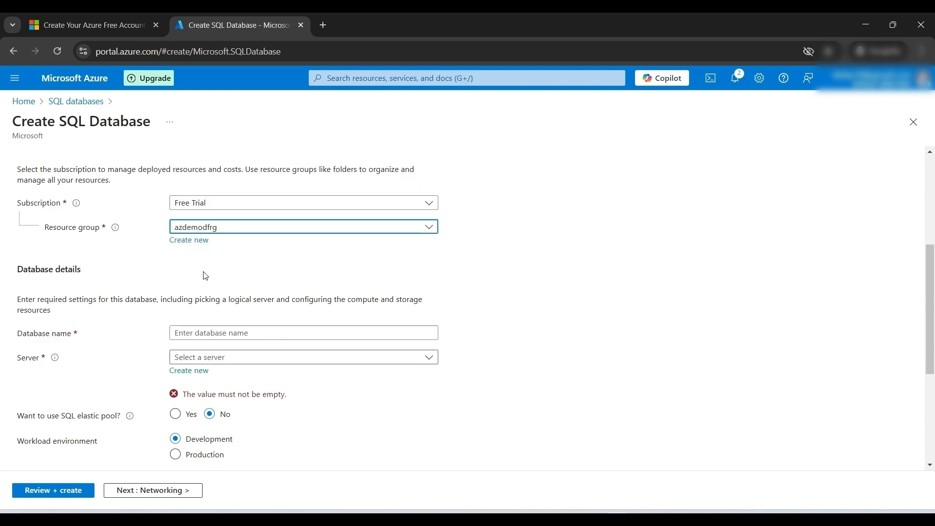
left_click(210, 335)
type("a")
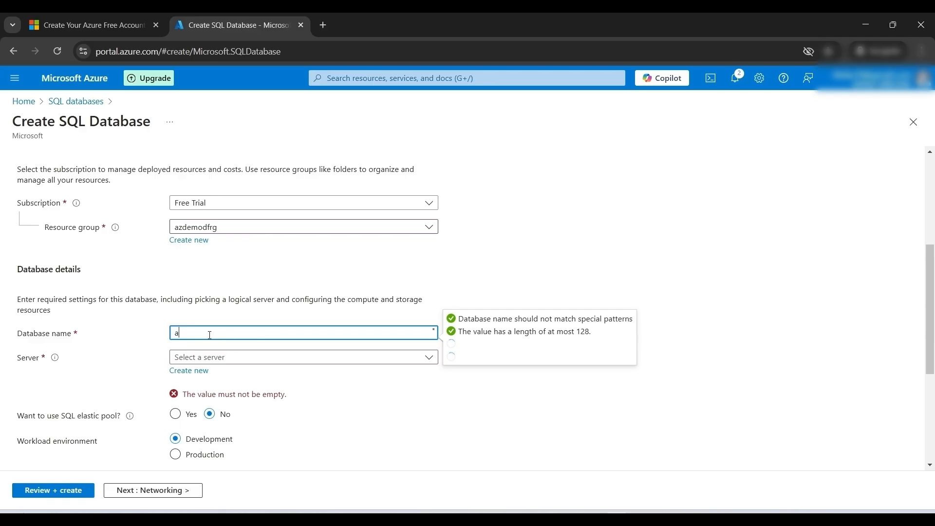
type("zde")
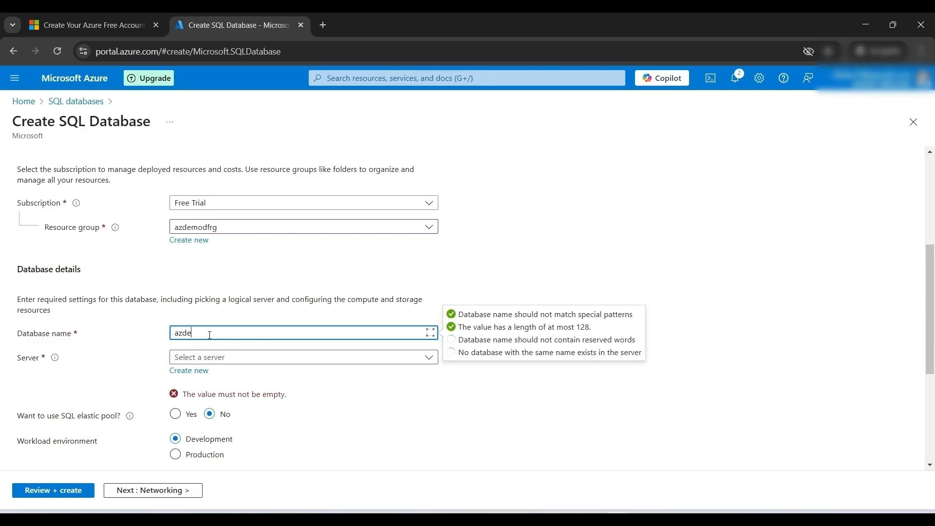
type("mostagingdb")
Step: Start a new server for the database, name it azdemodbserver4u and set its location to (Asia Pacific) Central India
left_click(207, 362)
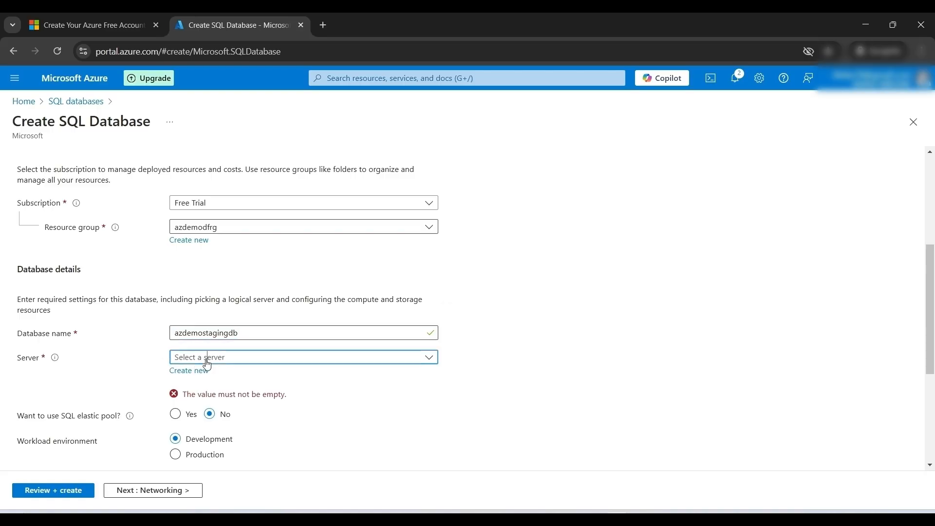
left_click(207, 360)
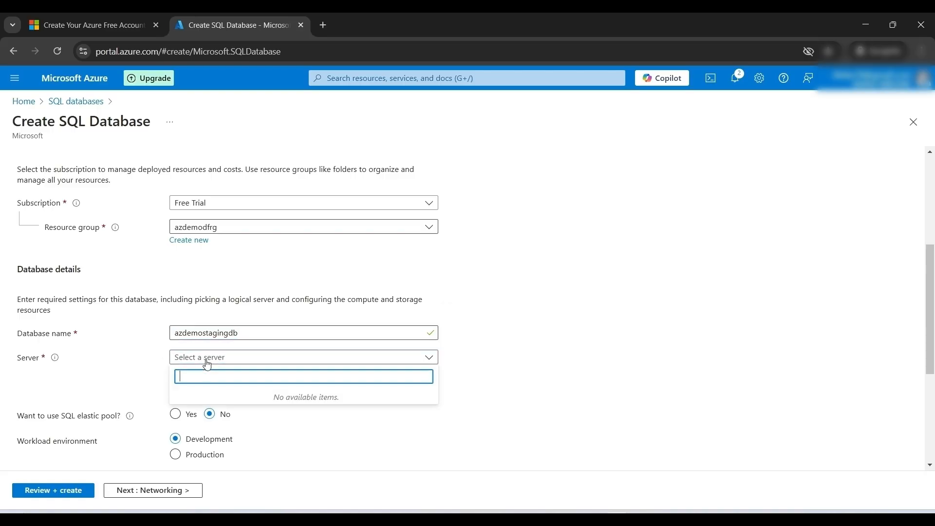
left_click(207, 361)
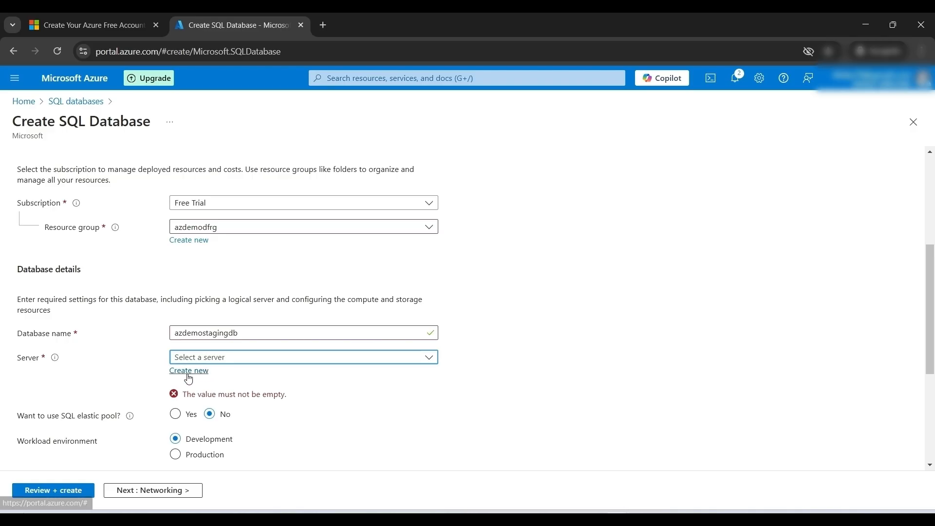
left_click(188, 373)
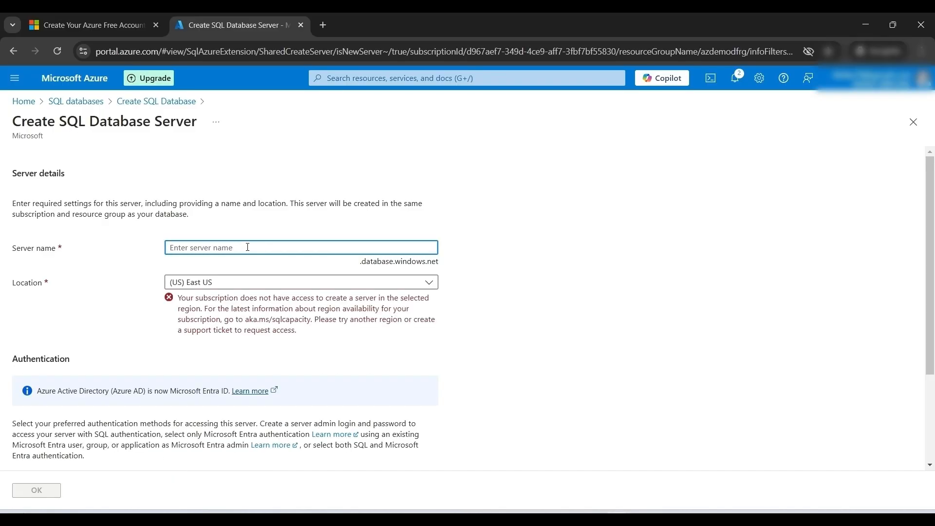
type("azdemodbserver")
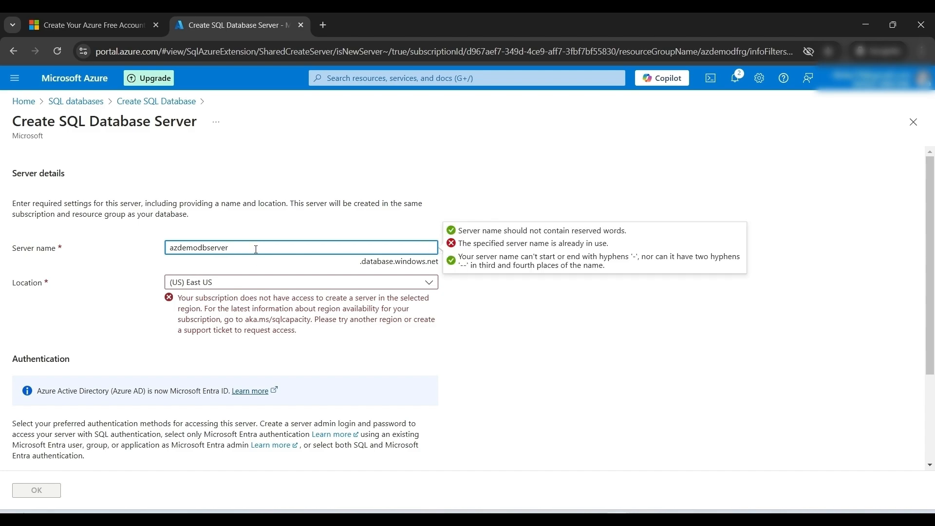
type("4u")
left_click(247, 284)
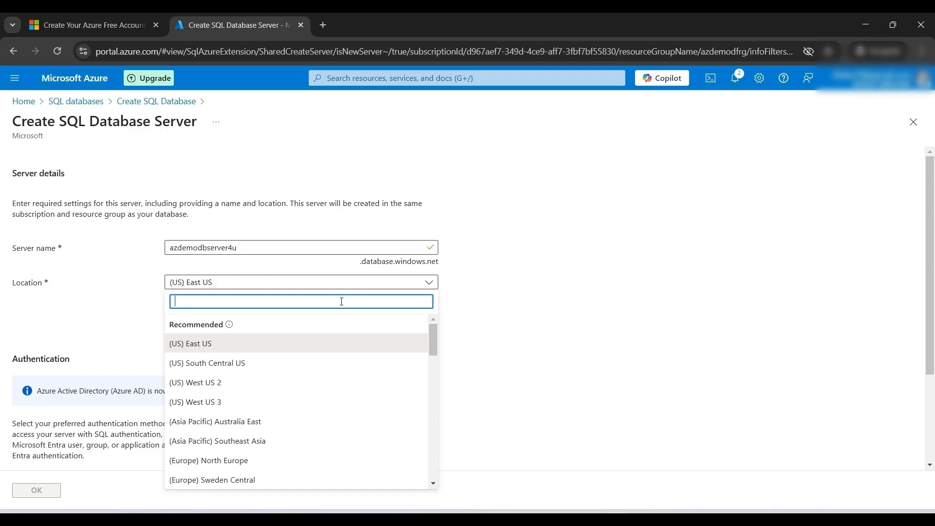
type("india")
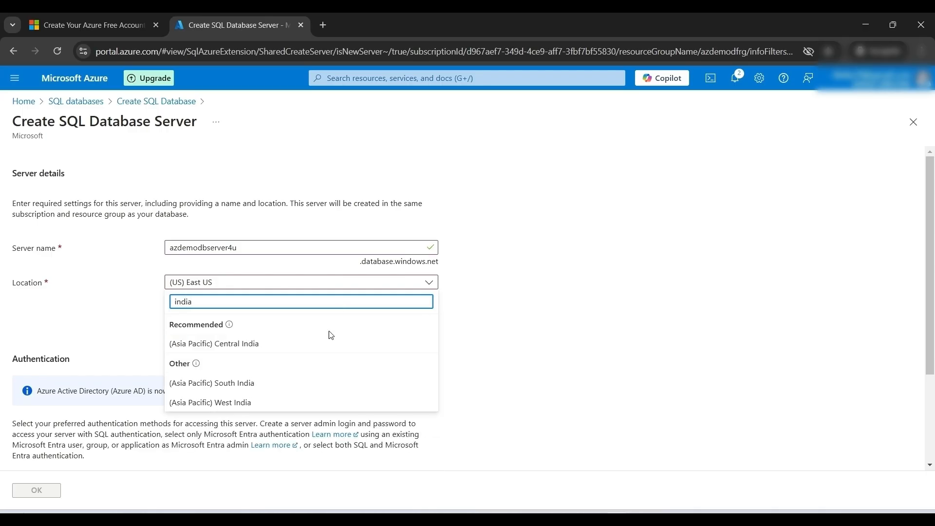
left_click(252, 347)
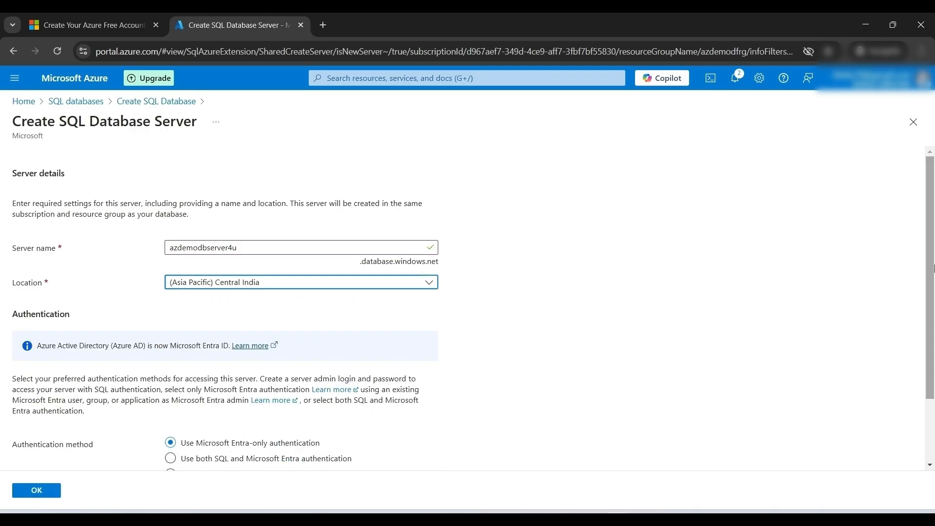
Step: Set the server's authentication method to SQL authentication and enter mindalchemy as the server admin login
scroll(931, 264, "down", 2)
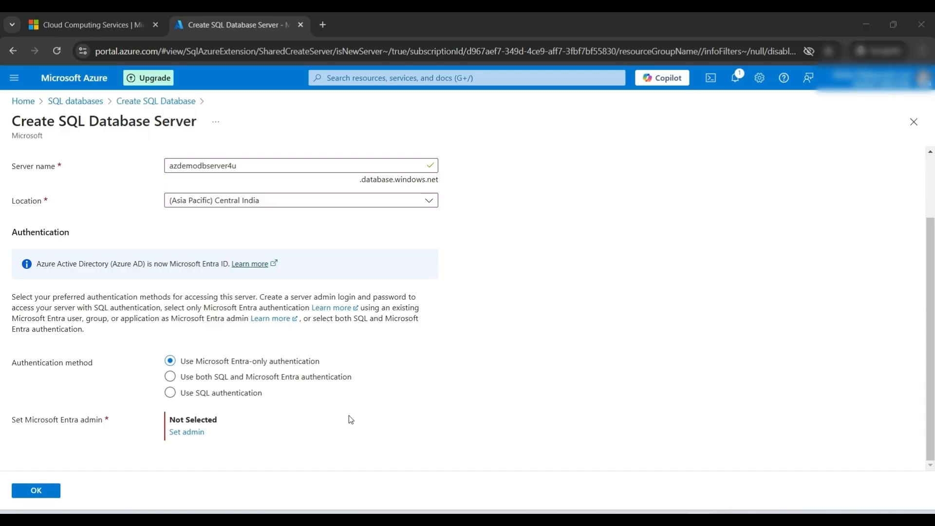
left_click(170, 393)
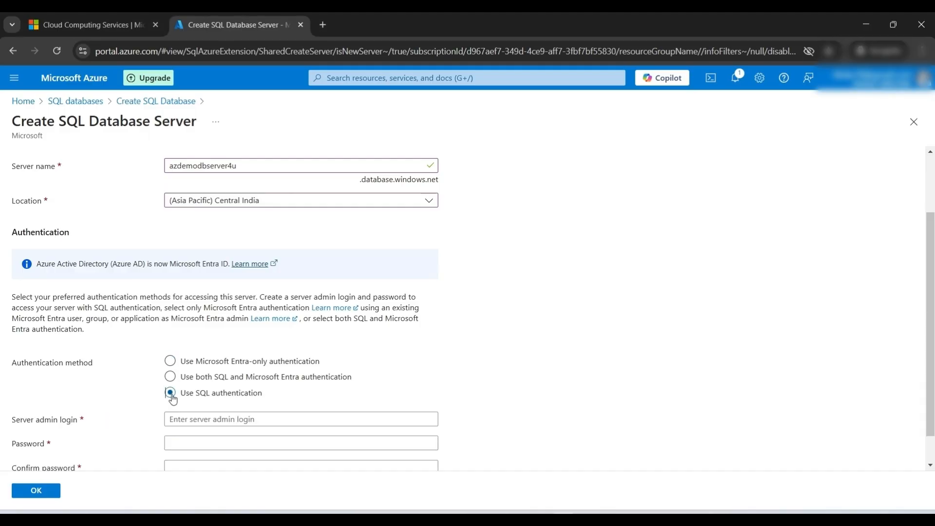
left_click(194, 421)
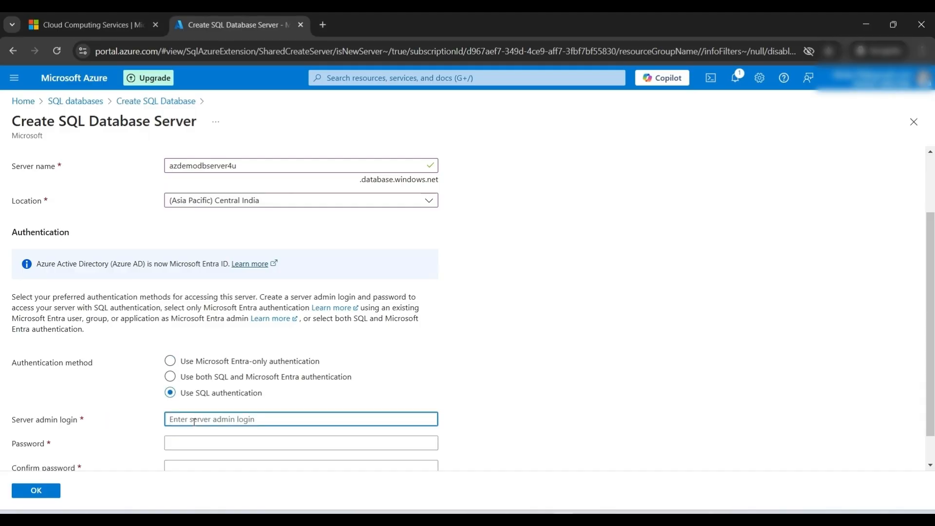
type("mindalchemy")
key("Tab")
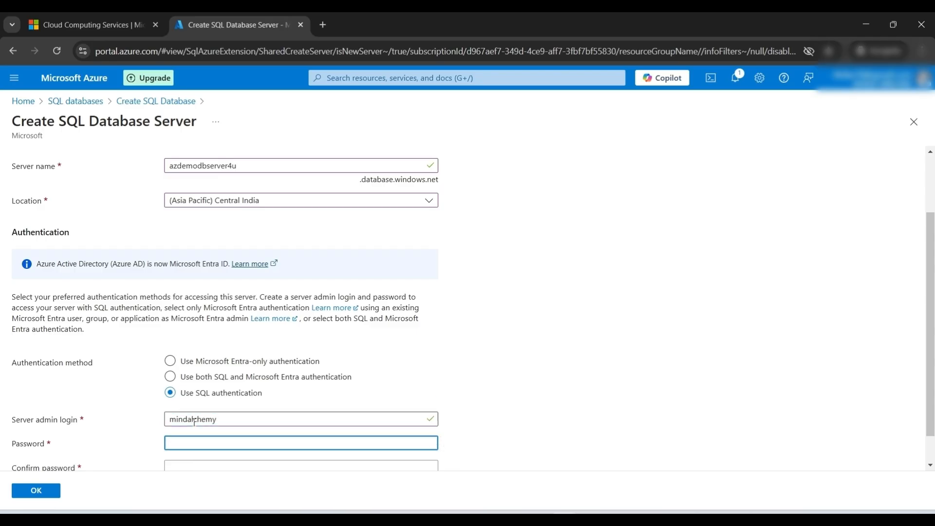
Step: Enter and confirm the server admin password, and accept the new server for the database
type("•••••••")
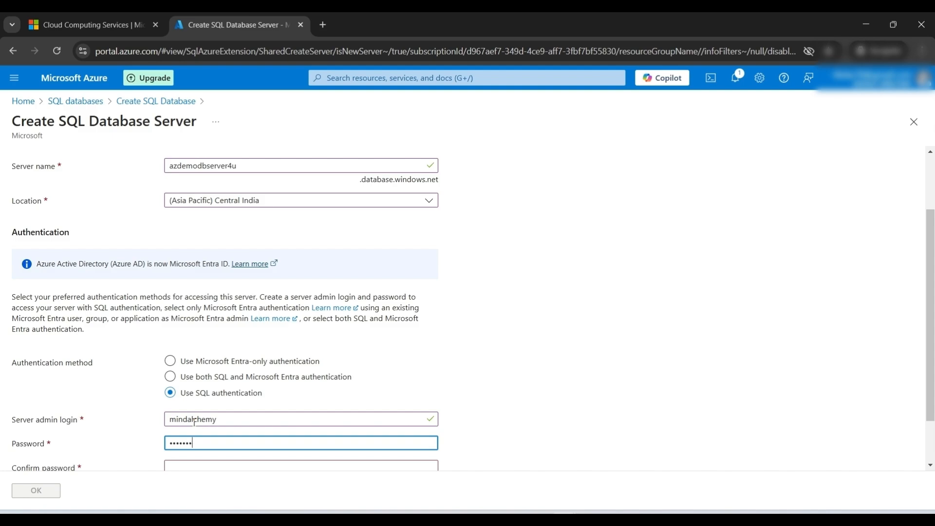
type("••••")
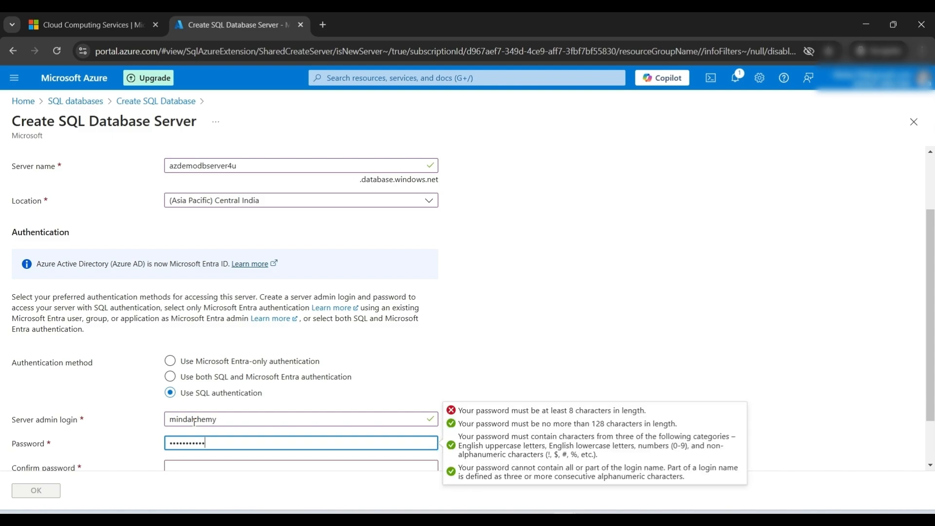
scroll(652, 336, "down", 1)
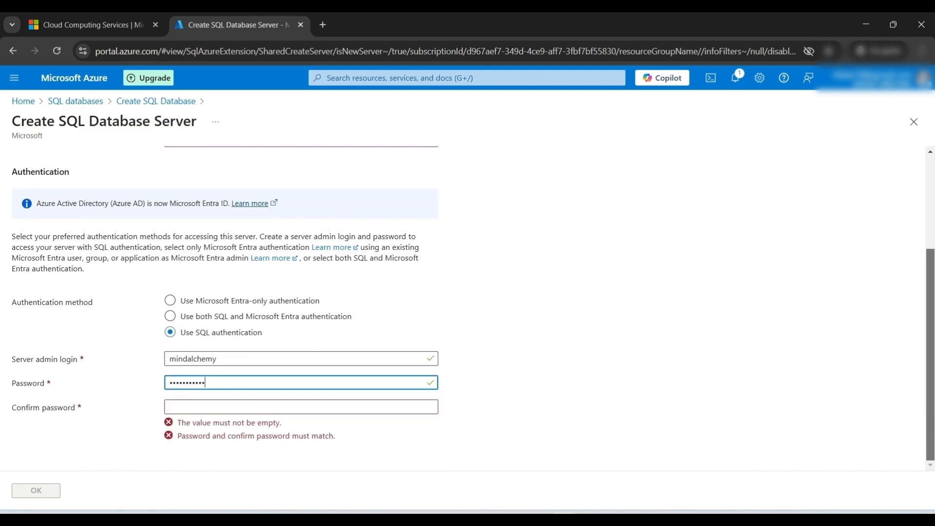
left_click(318, 405)
scroll(318, 405, "up", 1)
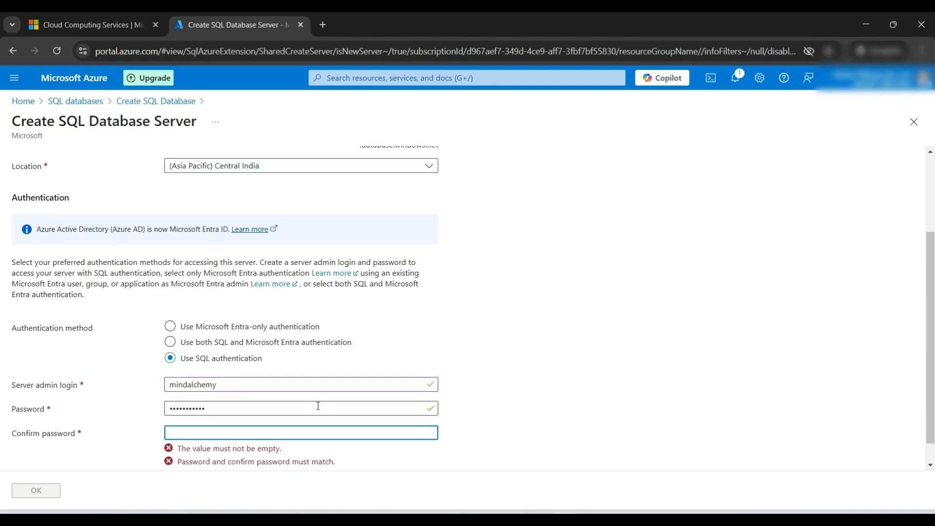
type("••••••")
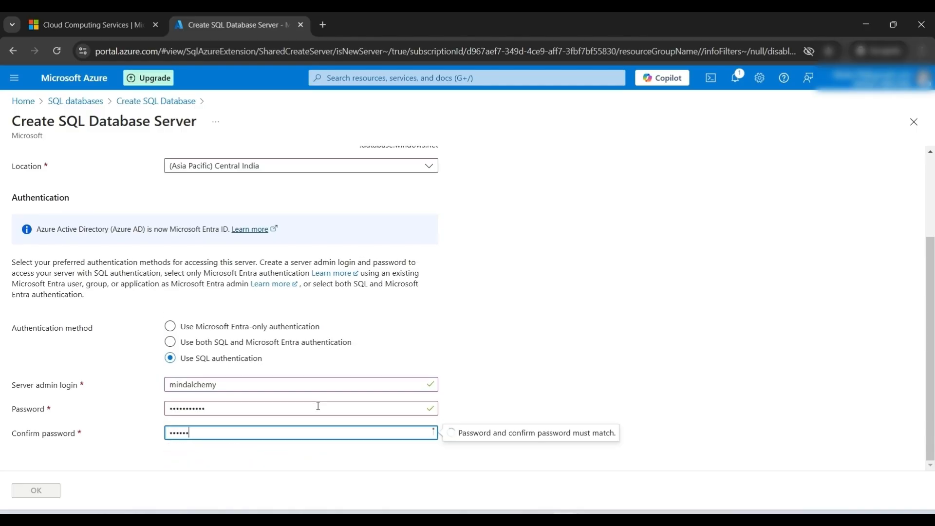
type("•••••")
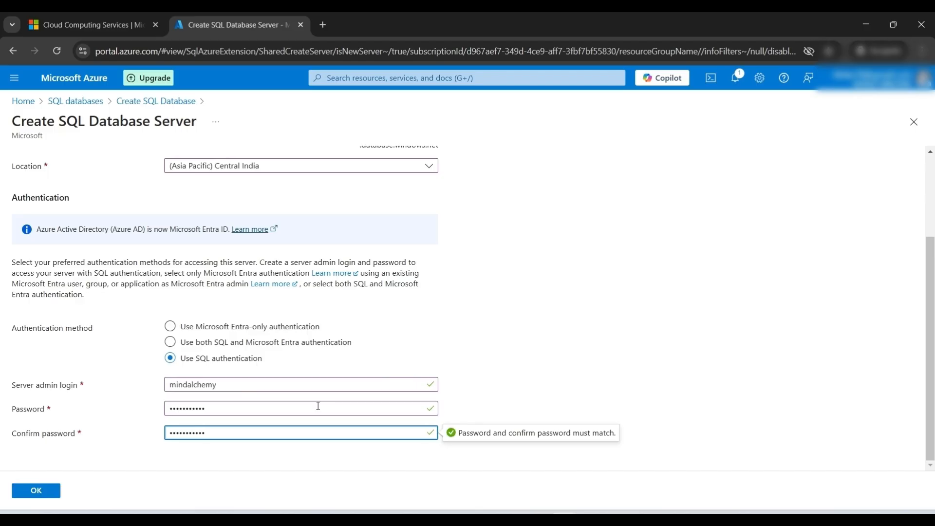
left_click(34, 490)
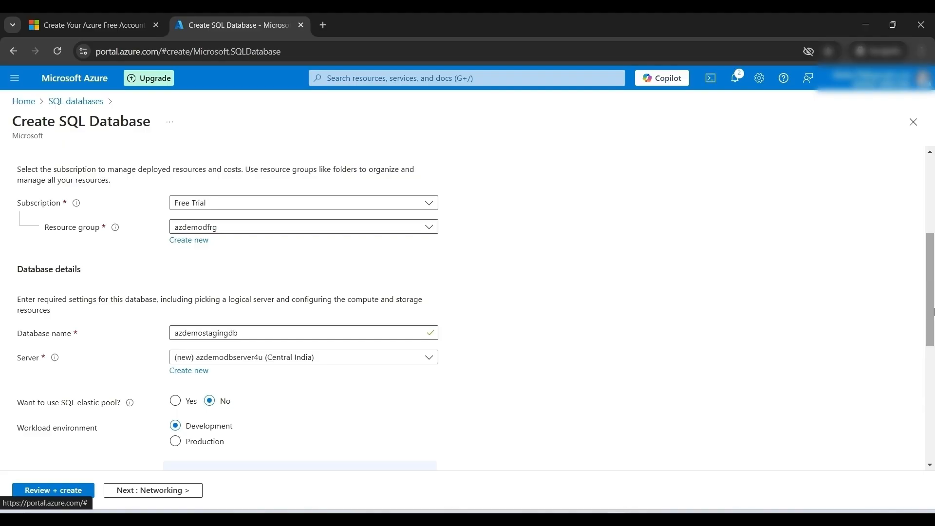
Step: Go through the remaining database settings from compute and backup redundancy to Tags, keeping all the defaults
left_click_drag(934, 308, 928, 288)
scroll(844, 331, "down", 5)
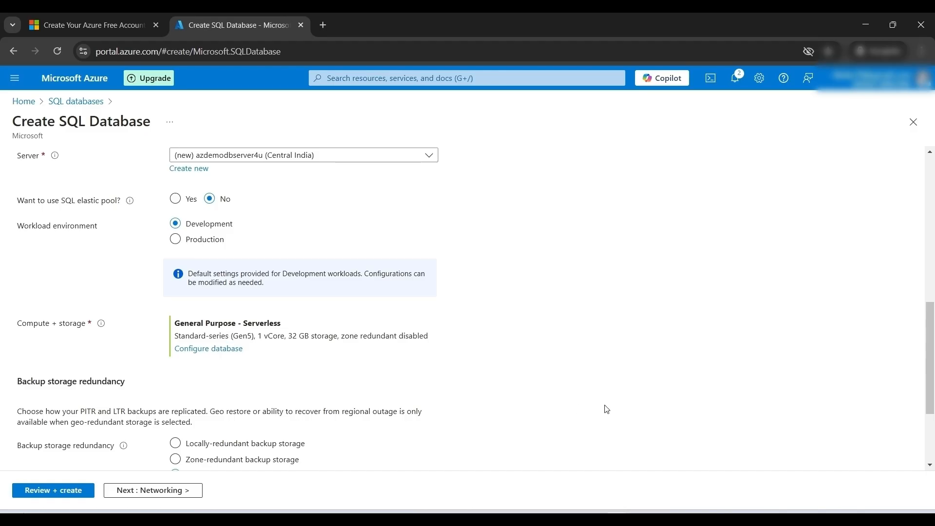
scroll(931, 410, "down", 2)
left_click_drag(933, 411, 933, 427)
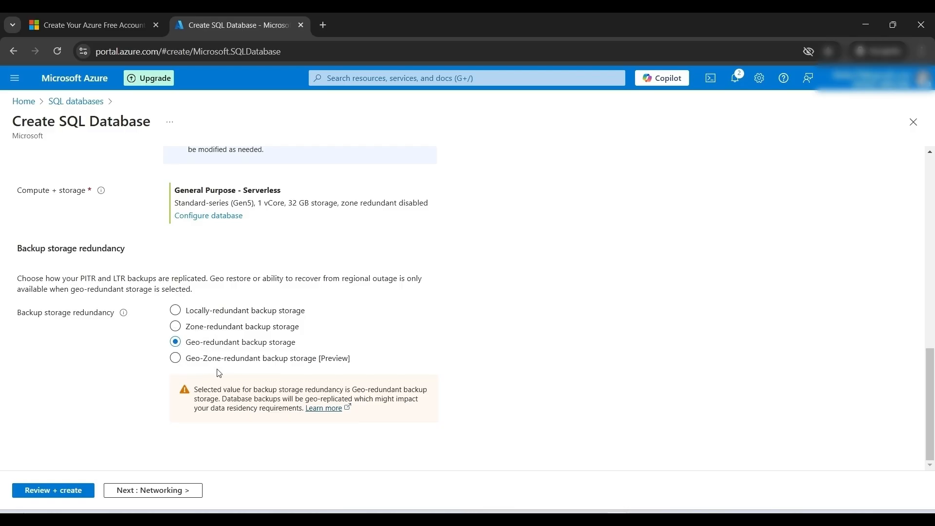
left_click(138, 489)
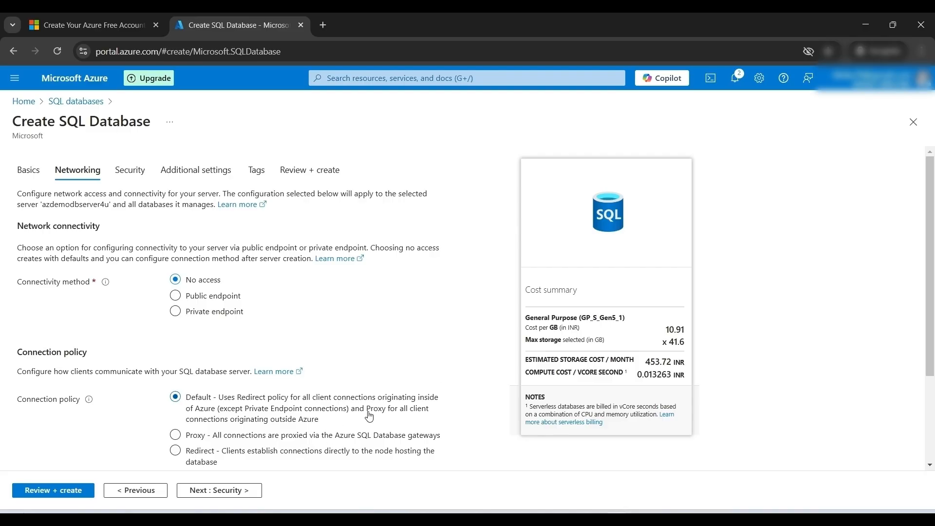
left_click(237, 491)
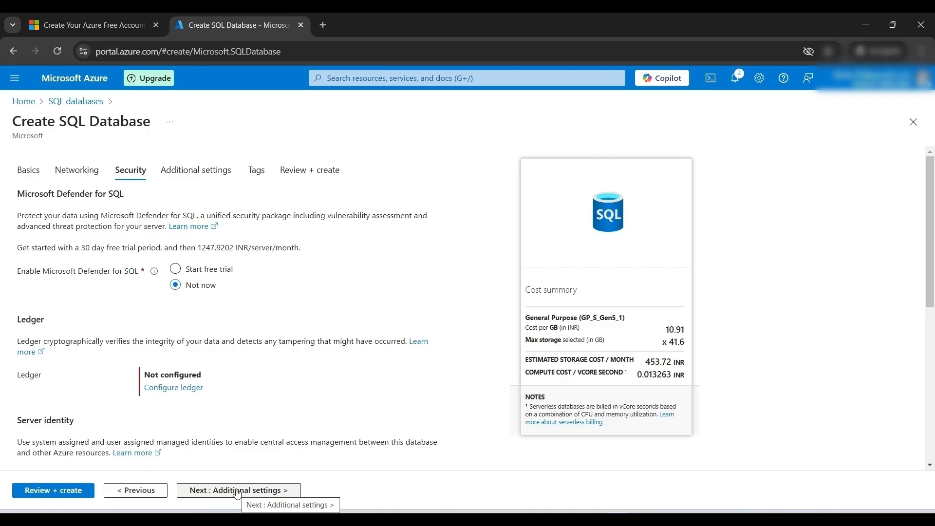
left_click(238, 491)
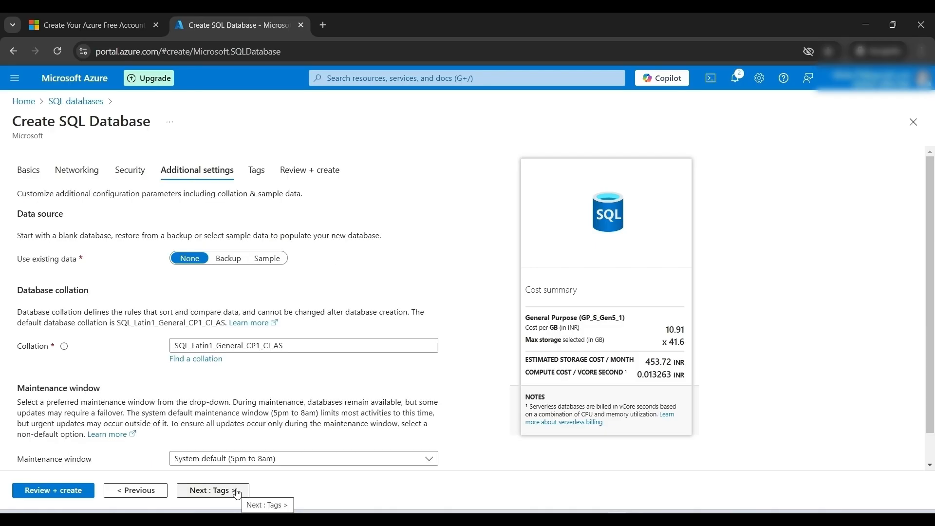
left_click(237, 491)
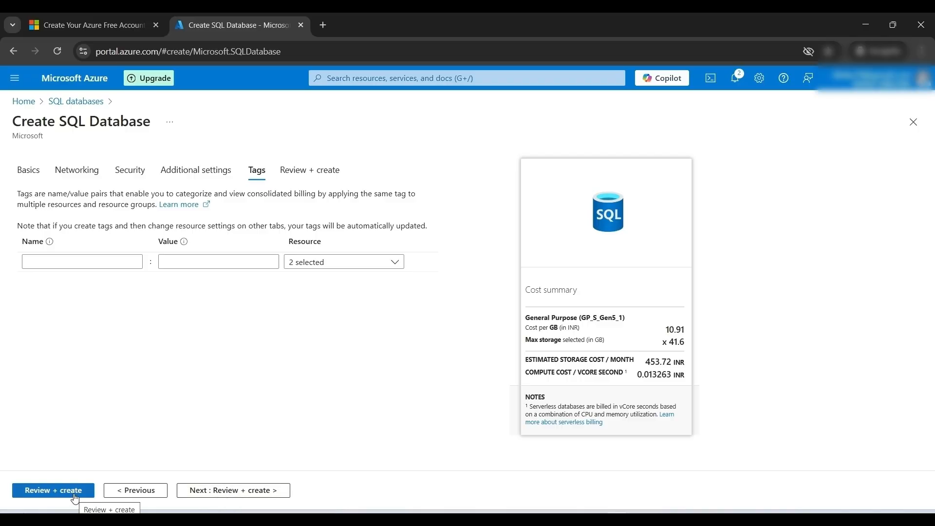
Step: Review and create the SQL database, and open the azdemodfrg resource group to check the deployed resources
left_click(192, 492)
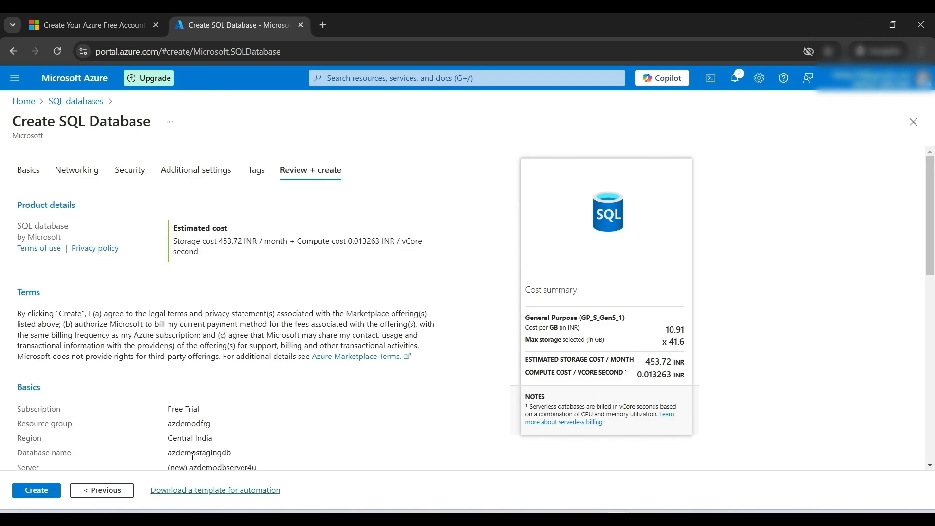
left_click(44, 492)
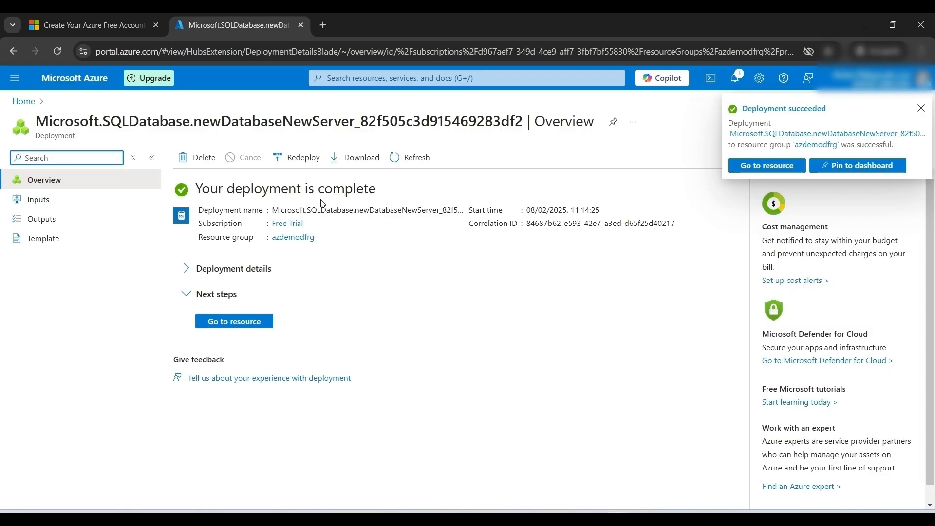
left_click(29, 102)
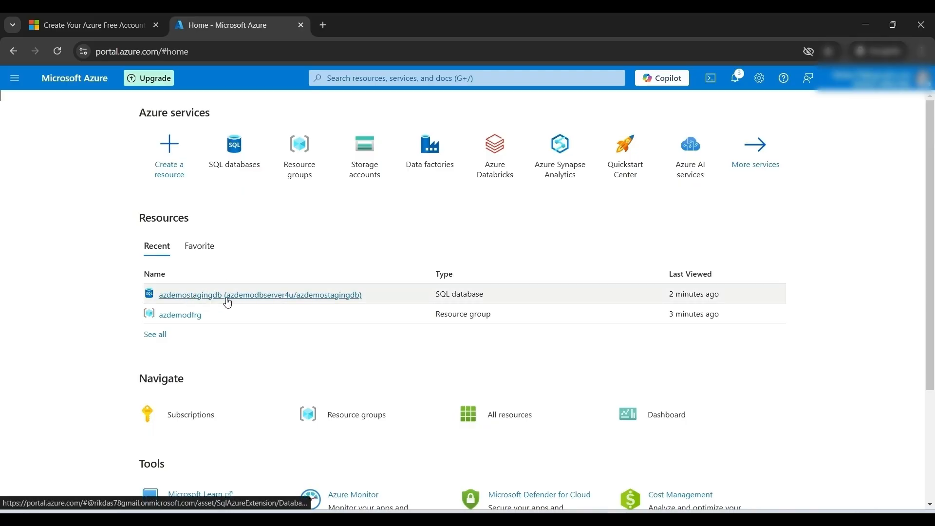
mouse_move(225, 300)
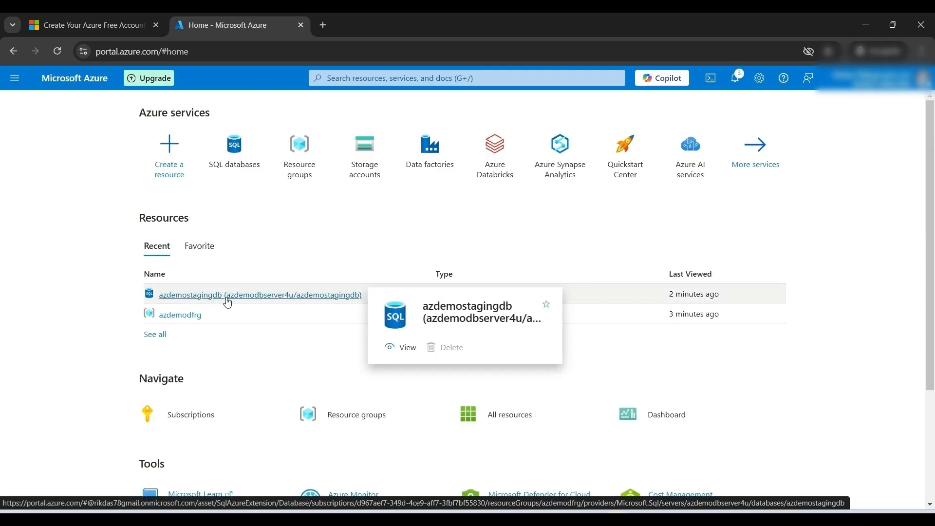
left_click(183, 318)
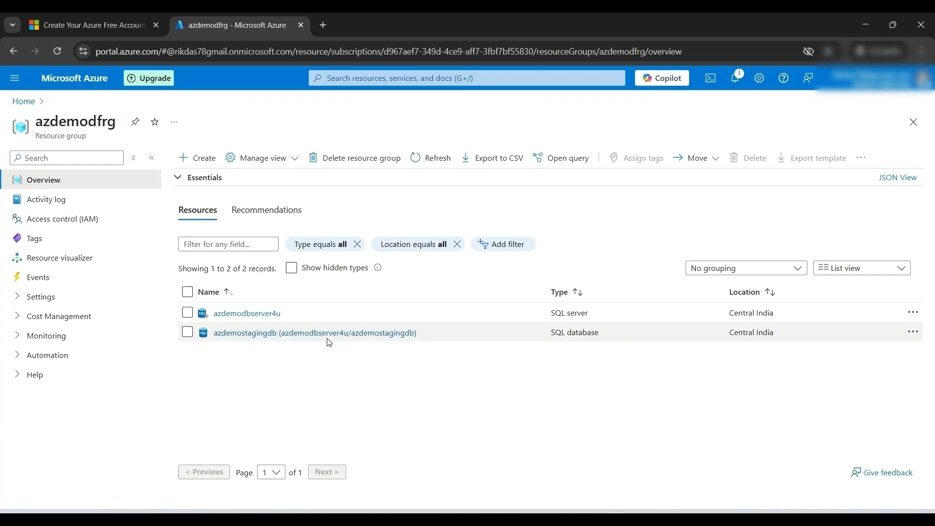
Step: Open the demoazuredatafactory4u data factory from the azdemodfrg resource group and launch its studio
left_click(24, 100)
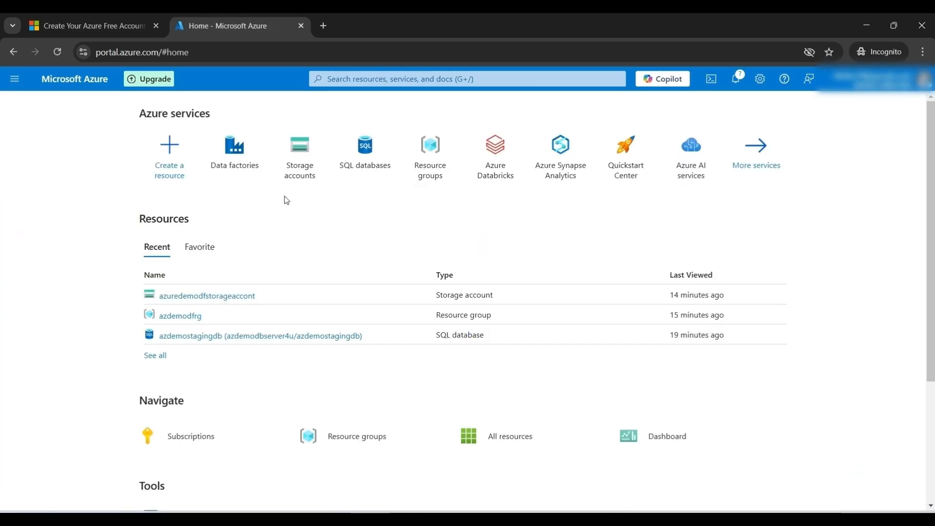
left_click(179, 317)
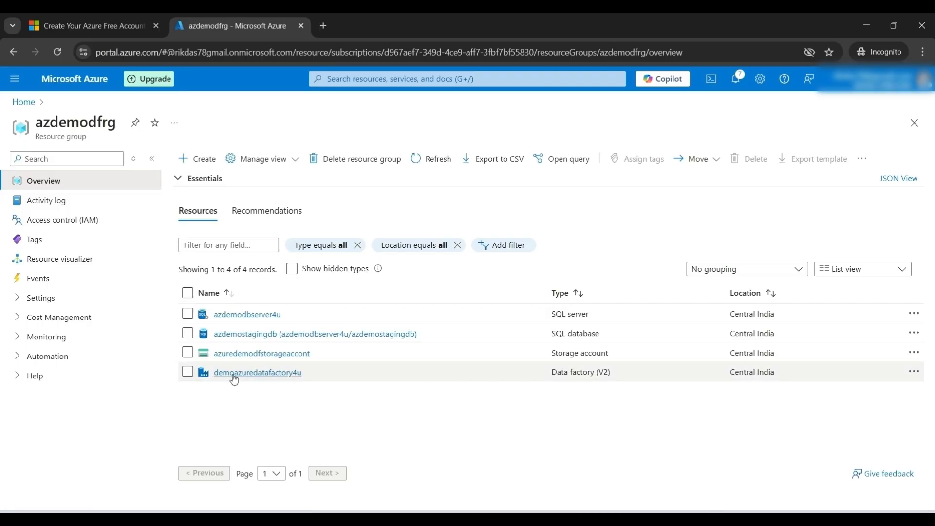
left_click(237, 373)
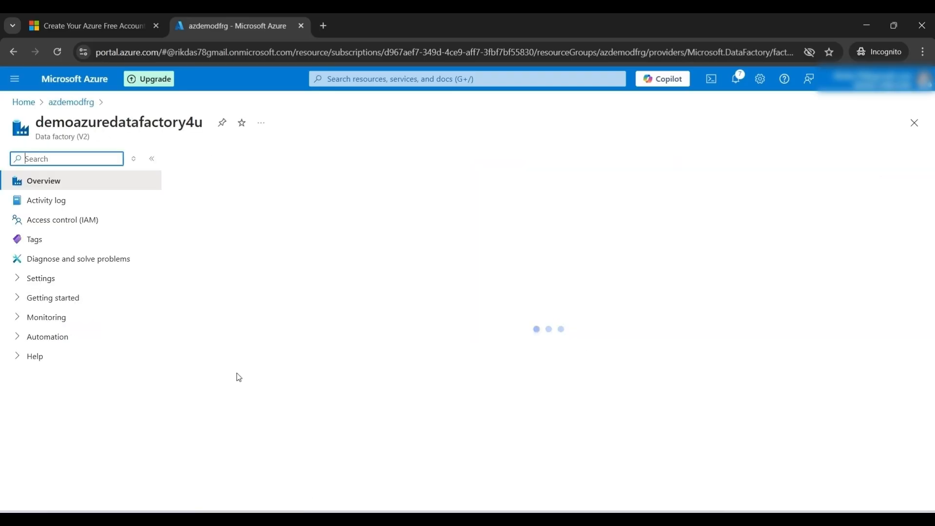
left_click(461, 400)
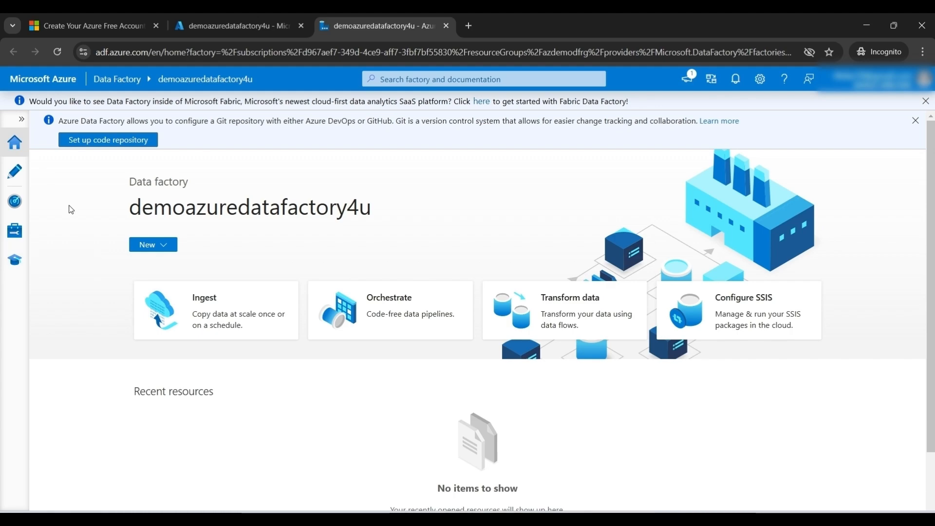
Step: Start a new linked service in the data factory, searching the data stores for storage and choosing Azure Data Lake Storage Gen2
left_click(15, 232)
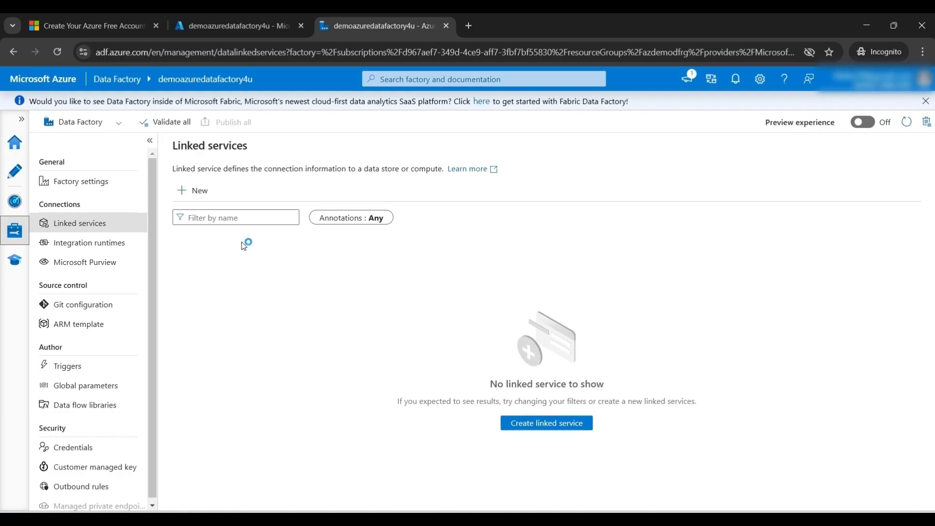
left_click(195, 194)
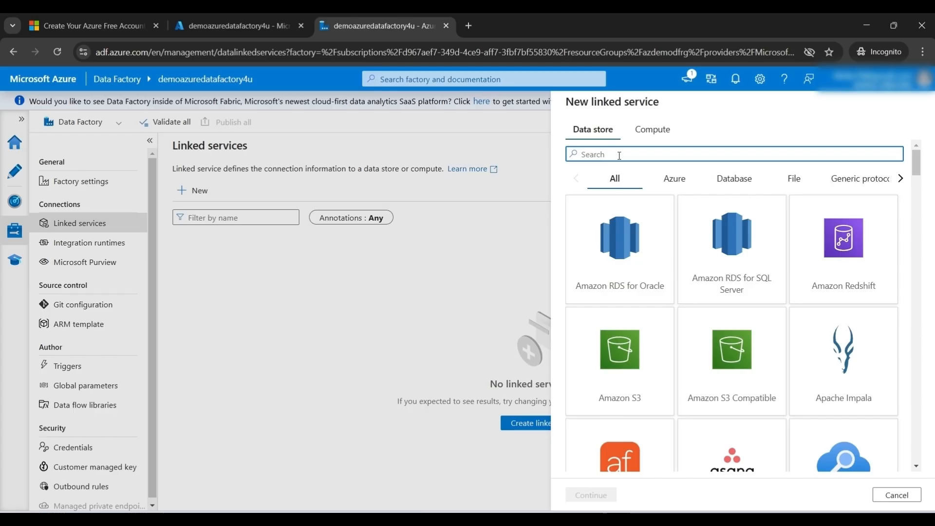
type("storage")
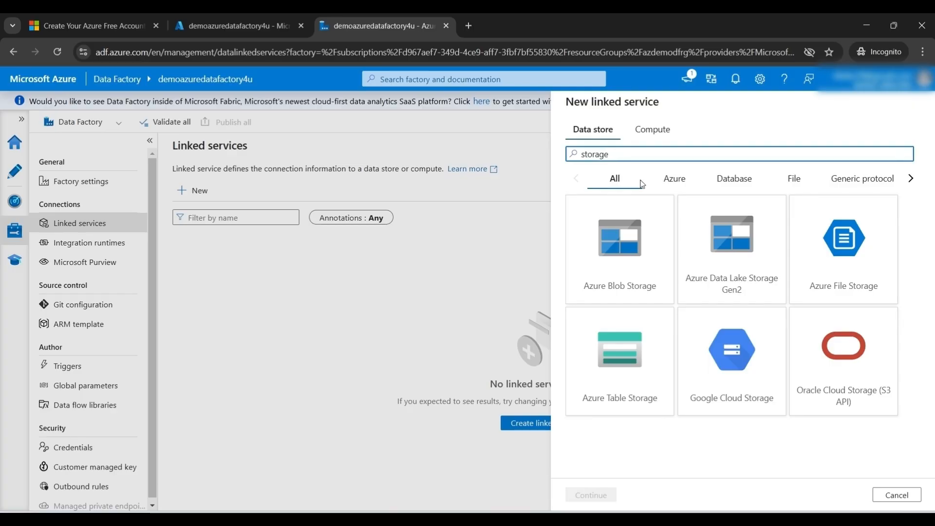
left_click(713, 265)
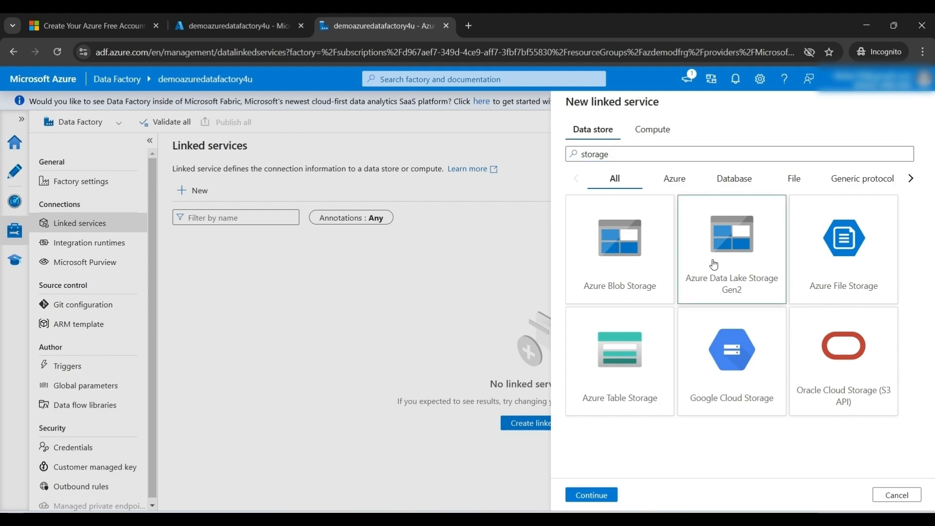
left_click(592, 494)
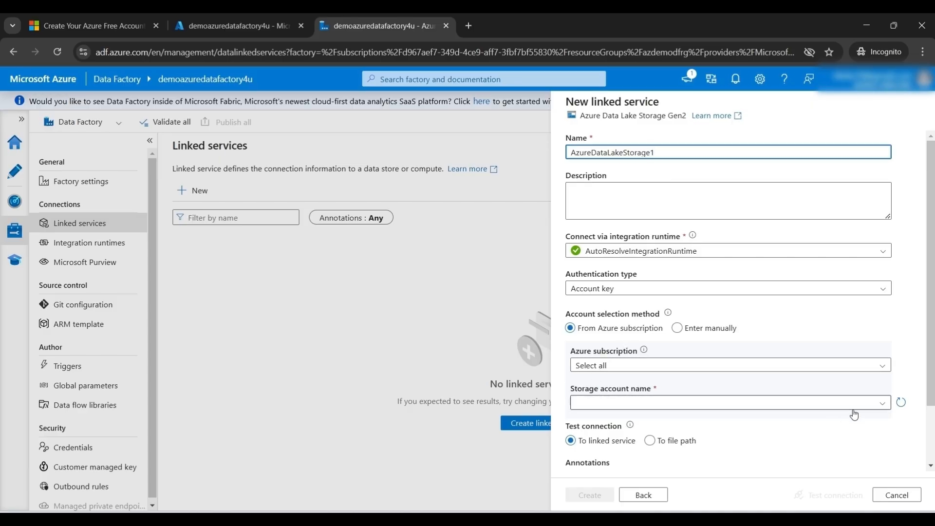
Step: Set the linked service's Azure subscription to Free Trial and its storage account to azuredemodfstorageaccont, and create it
left_click(883, 369)
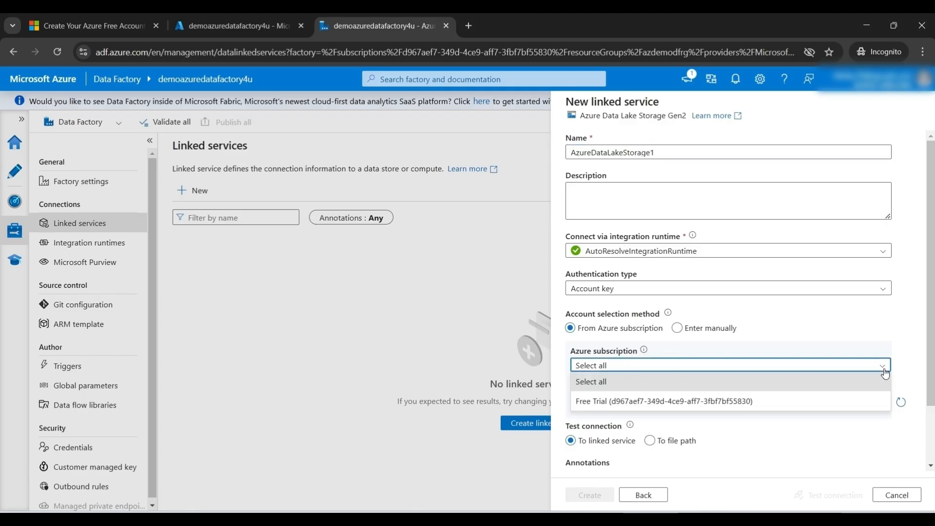
left_click(720, 402)
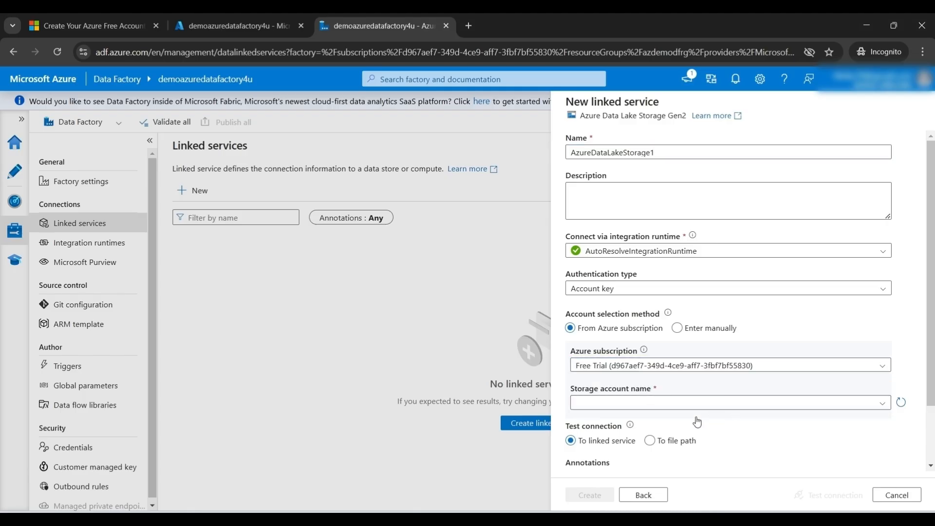
left_click(749, 404)
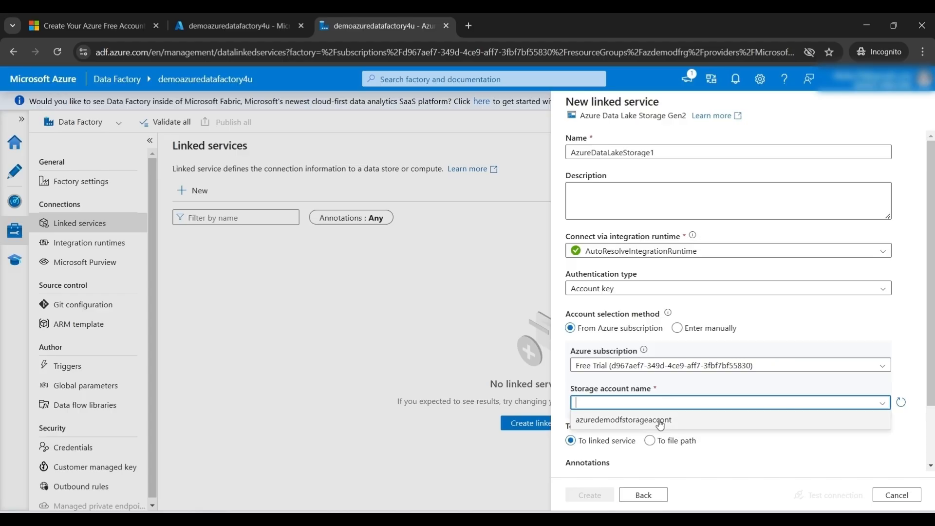
left_click(660, 421)
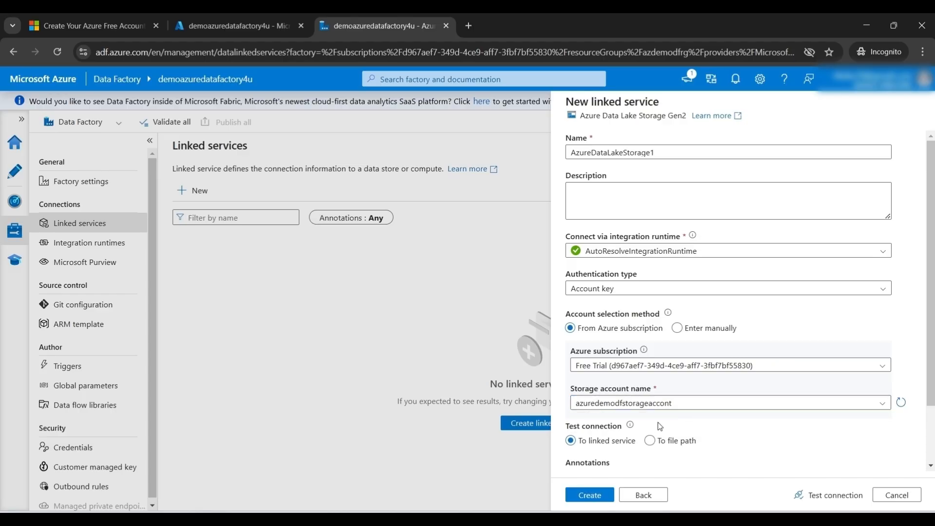
left_click(595, 495)
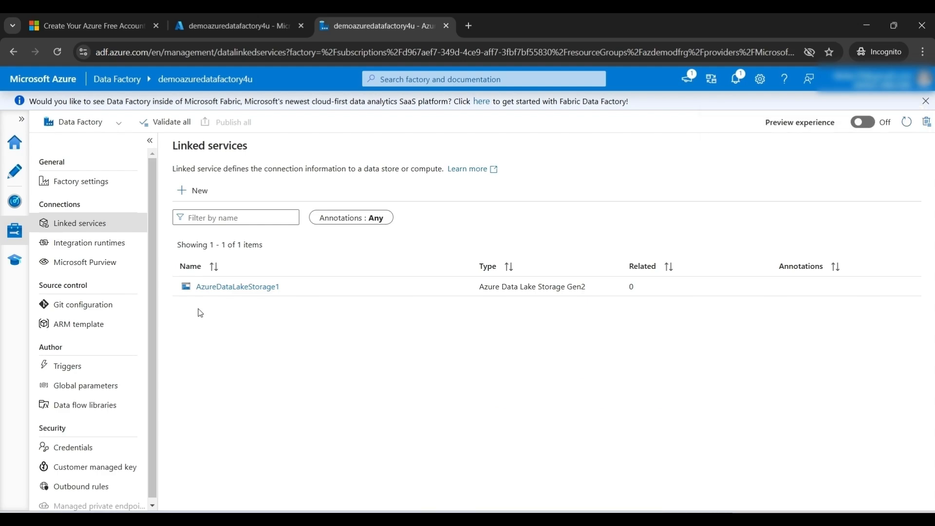
Step: Start another linked service, searching the data stores for "sql da" and choosing Azure SQL Database
left_click(192, 191)
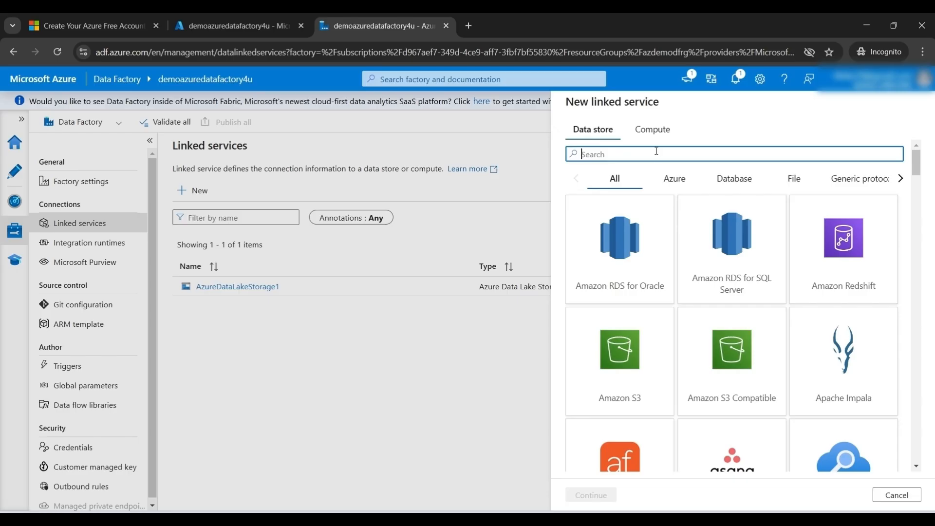
type("sa")
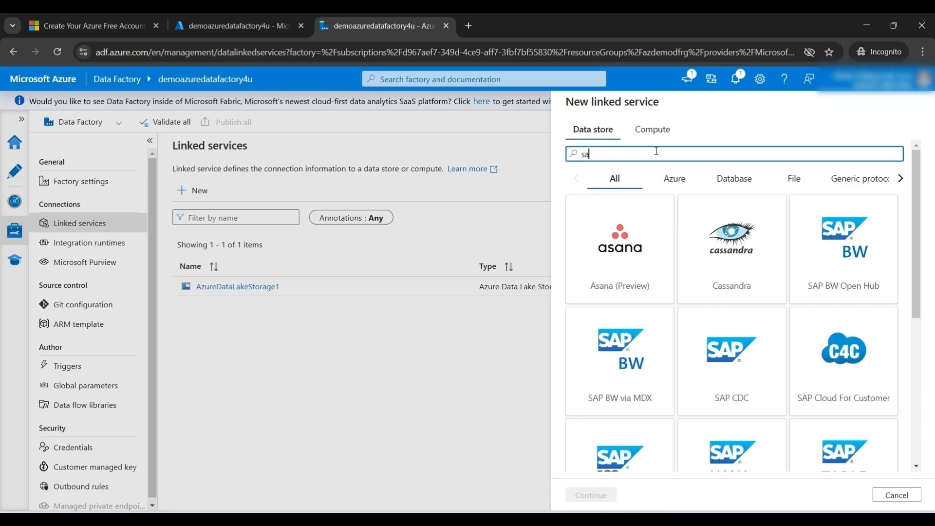
key("BackSpace")
type("ql da")
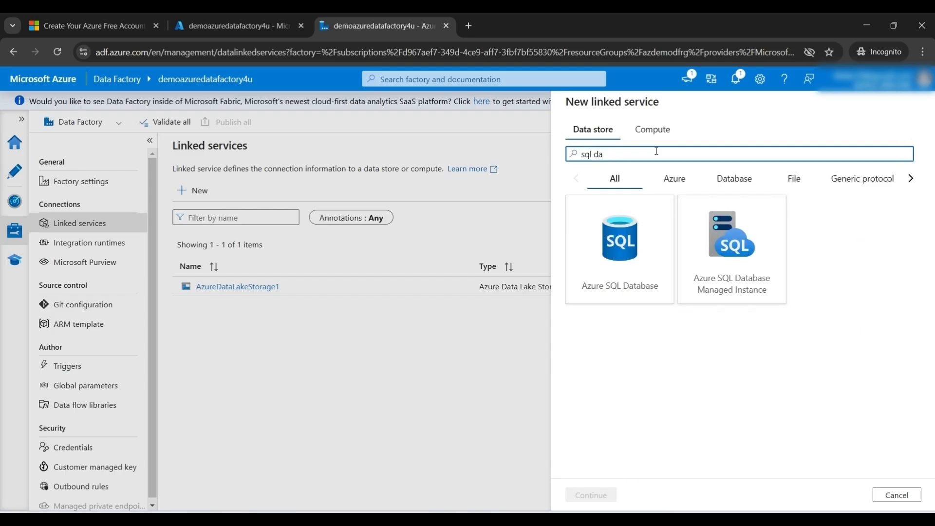
left_click(612, 290)
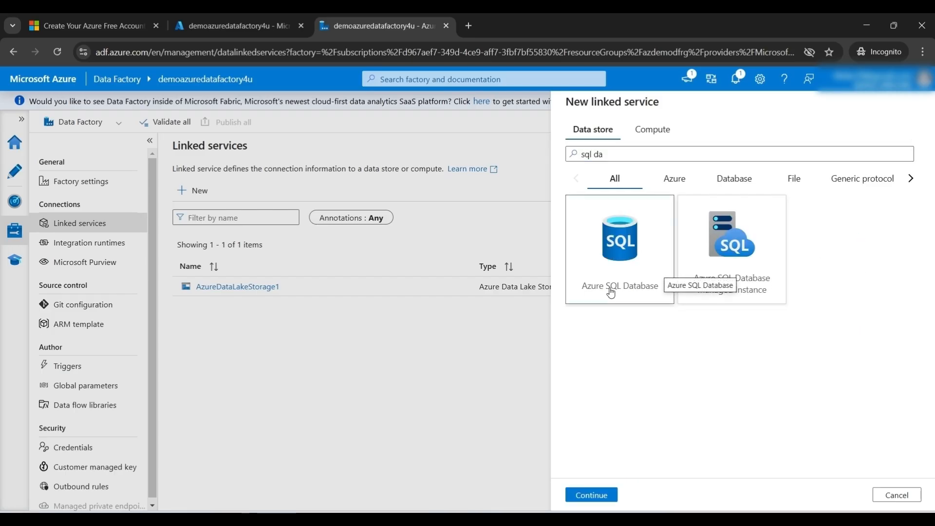
left_click(584, 495)
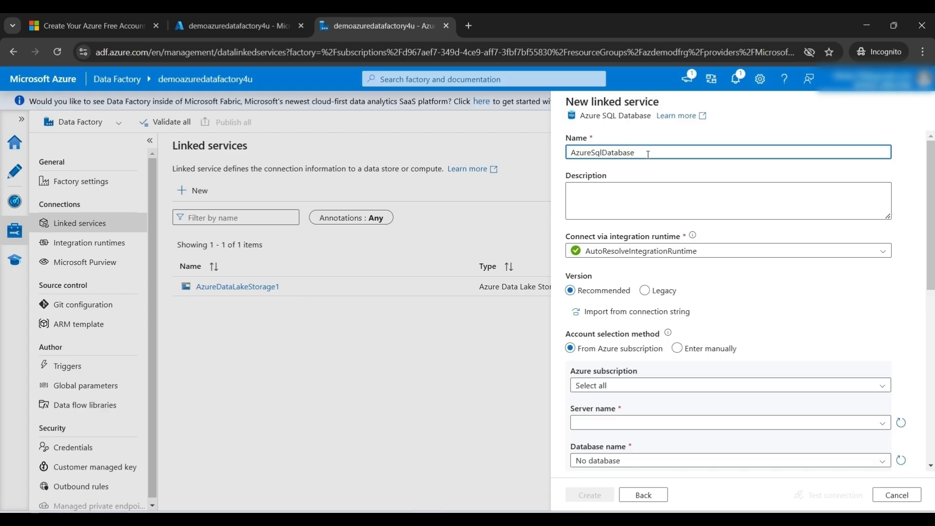
Step: Replace the default name of the Azure SQL Database linked service with StagingdbLS
key("BackSpace")
key("BackSpace")
key("BackSpace")
key("BackSpace")
key("BackSpace")
key("BackSpace")
key("BackSpace")
key("BackSpace")
key("BackSpace")
key("BackSpace")
key("BackSpace")
key("BackSpace")
key("BackSpace")
key("BackSpace")
key("BackSpace")
key("BackSpace")
type("Sta")
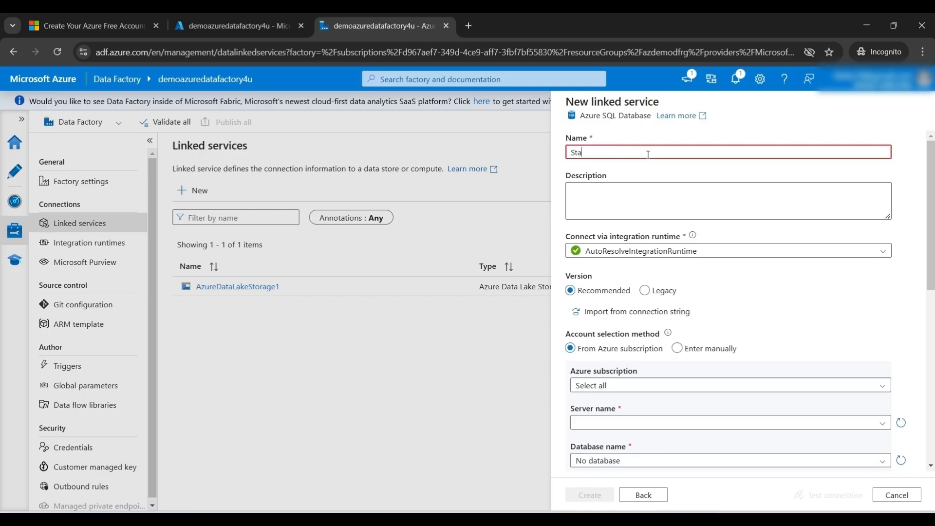
type("gingdbl")
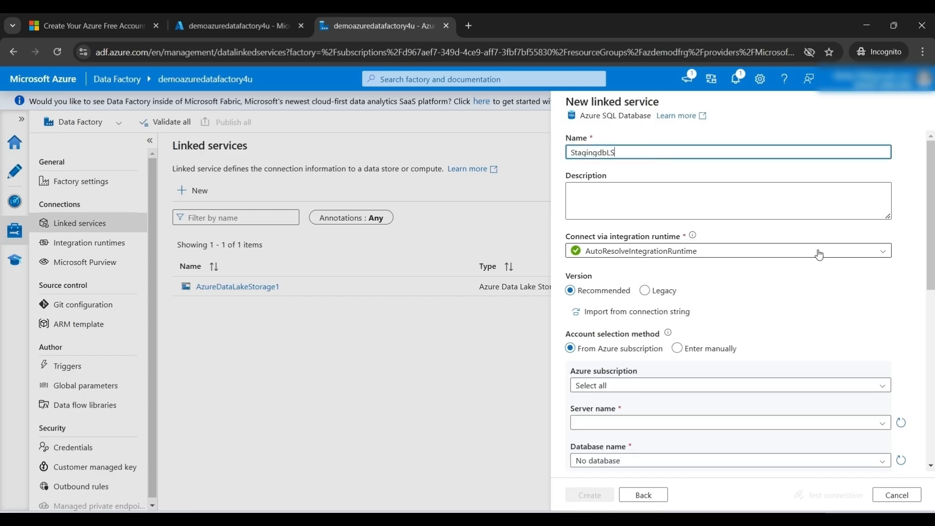
Step: Set the linked service's Azure subscription to Free Trial, its server to azdemodbserver4u and its database to azdemostagingdb
scroll(930, 192, "down", 3)
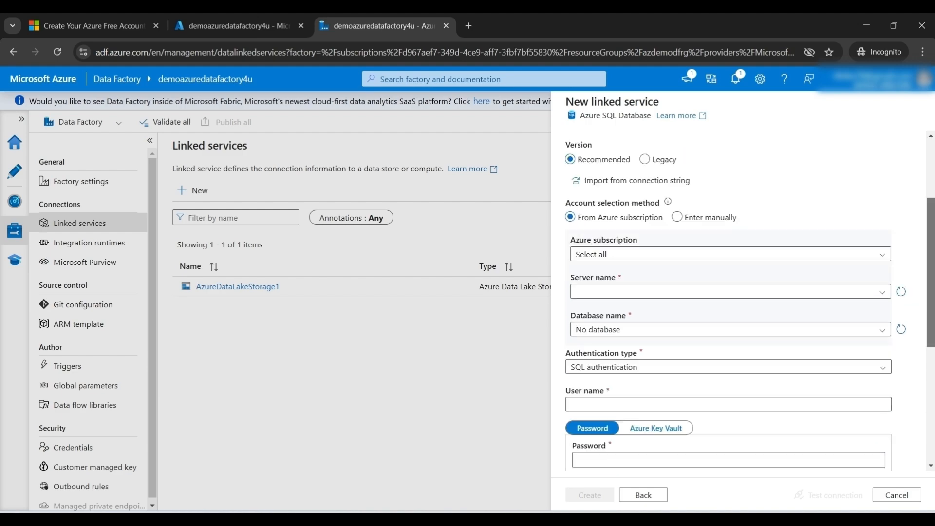
left_click(818, 250)
left_click(658, 292)
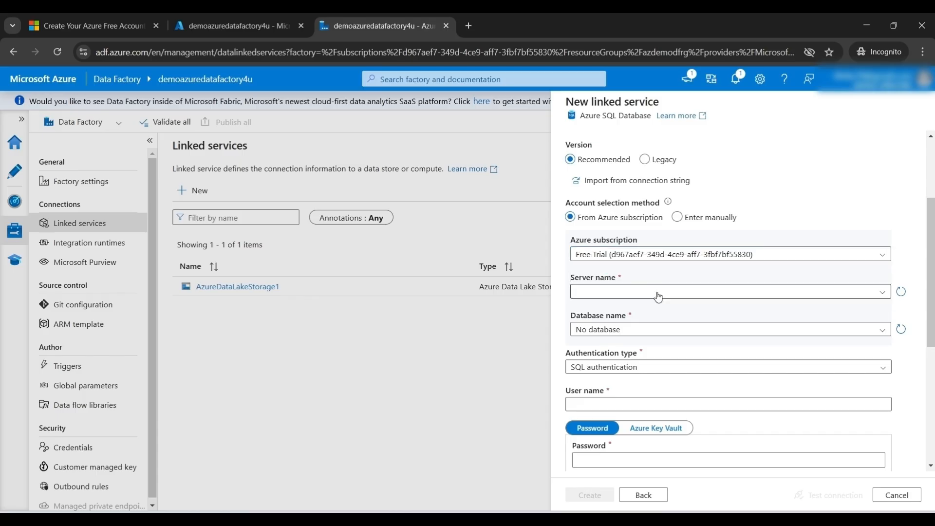
left_click(883, 296)
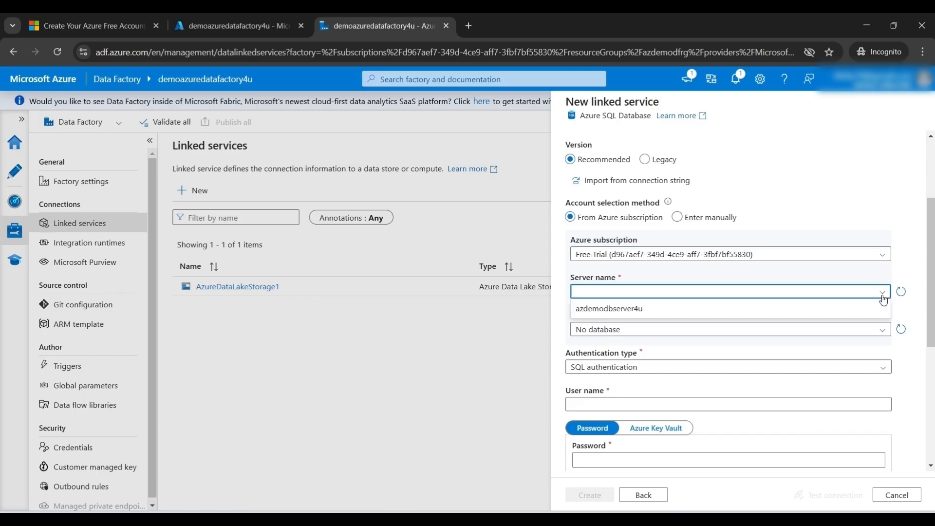
left_click(621, 313)
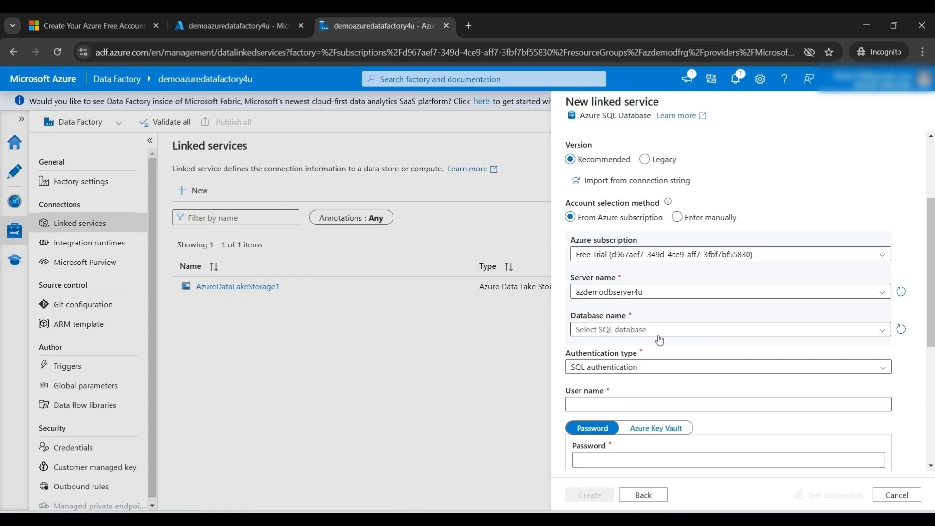
left_click(884, 330)
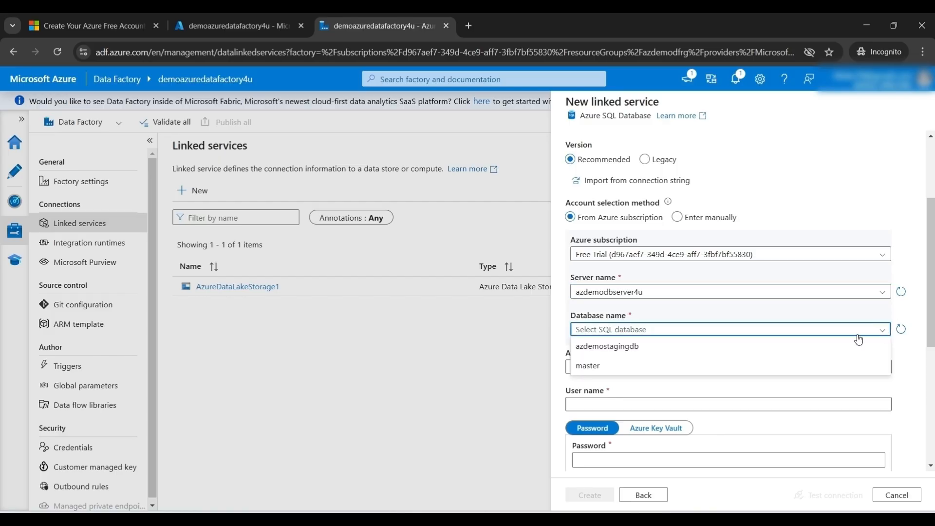
left_click(611, 354)
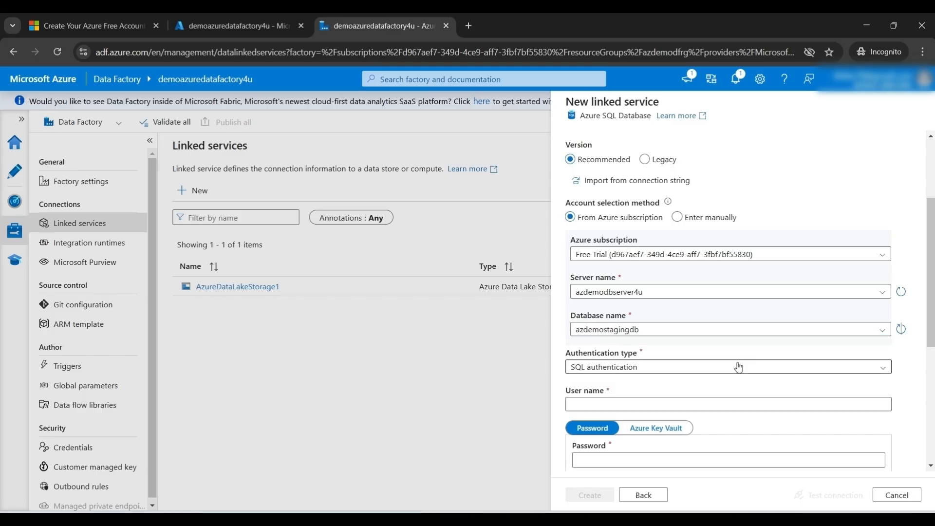
Step: Enter aws as the SQL authentication user name, fill in the database password, and test the linked service's connection
left_click_drag(931, 333, 933, 385)
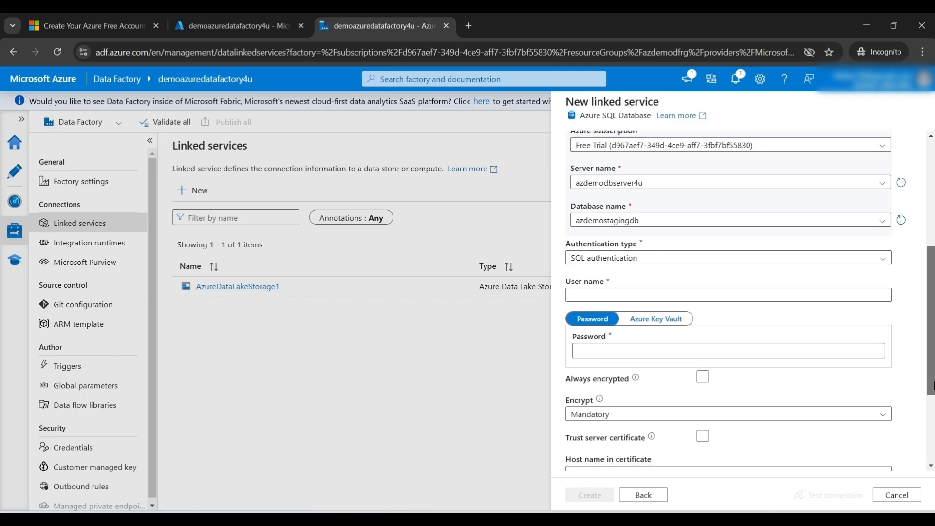
left_click(681, 291)
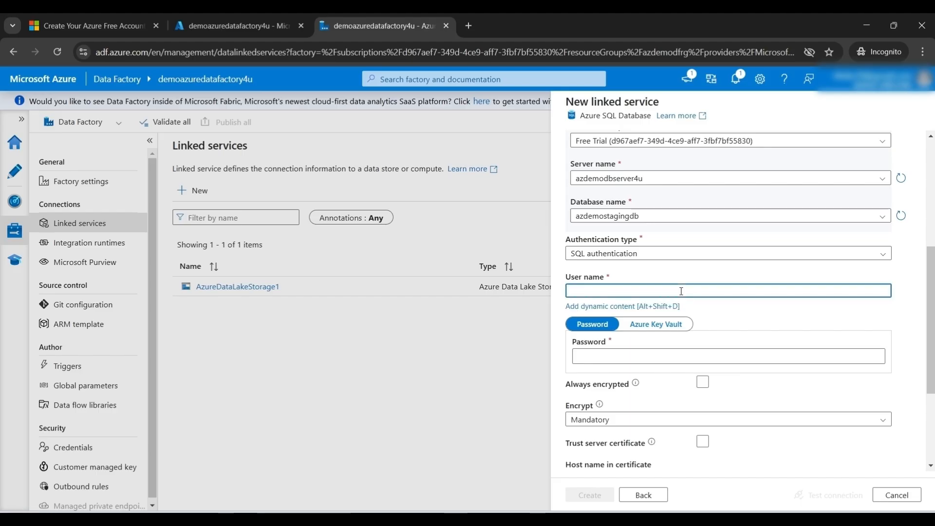
type("aws")
left_click(668, 352)
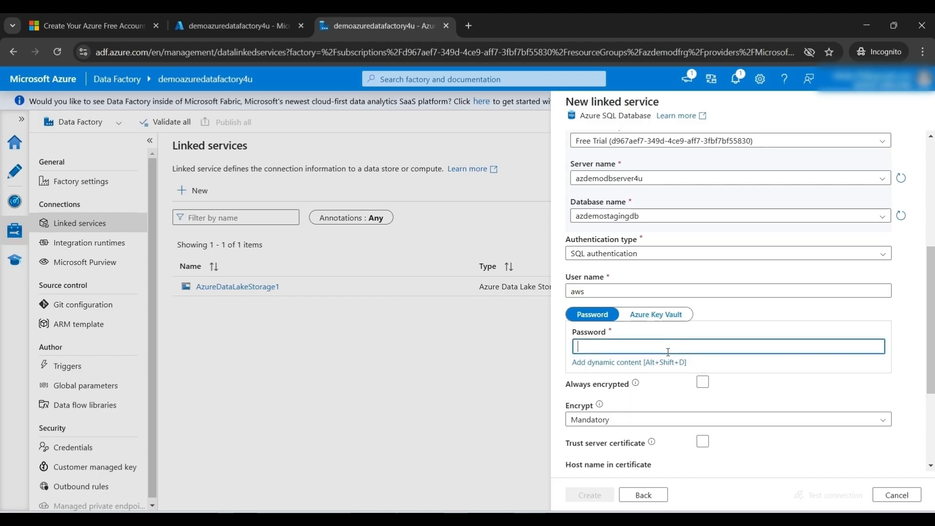
type("•••••••")
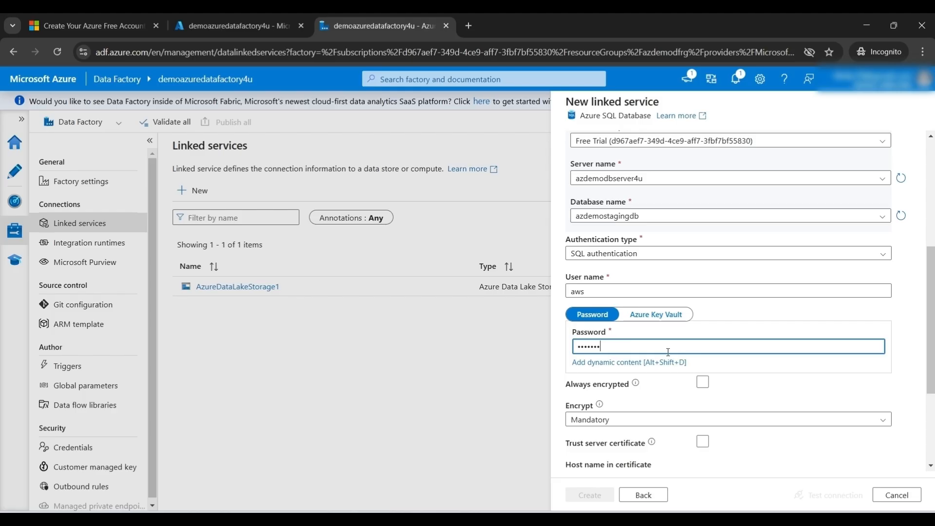
type("•••")
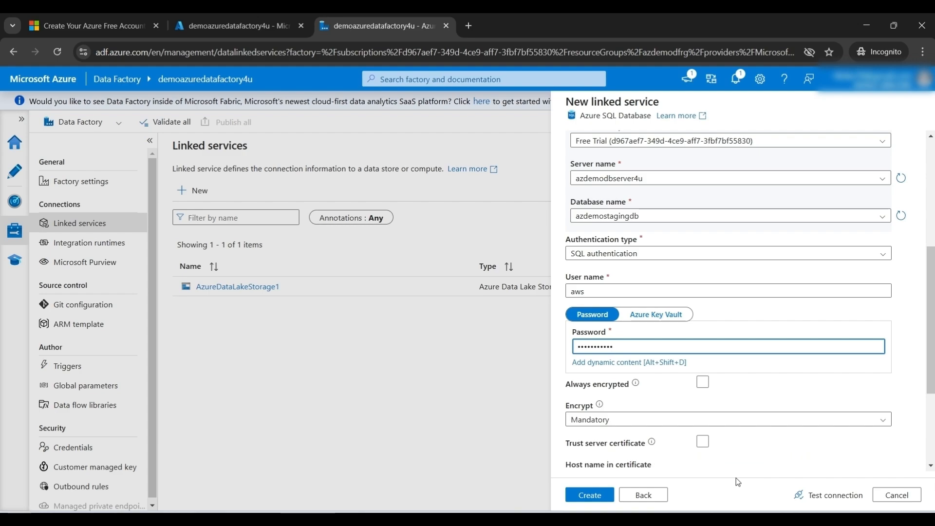
left_click(814, 493)
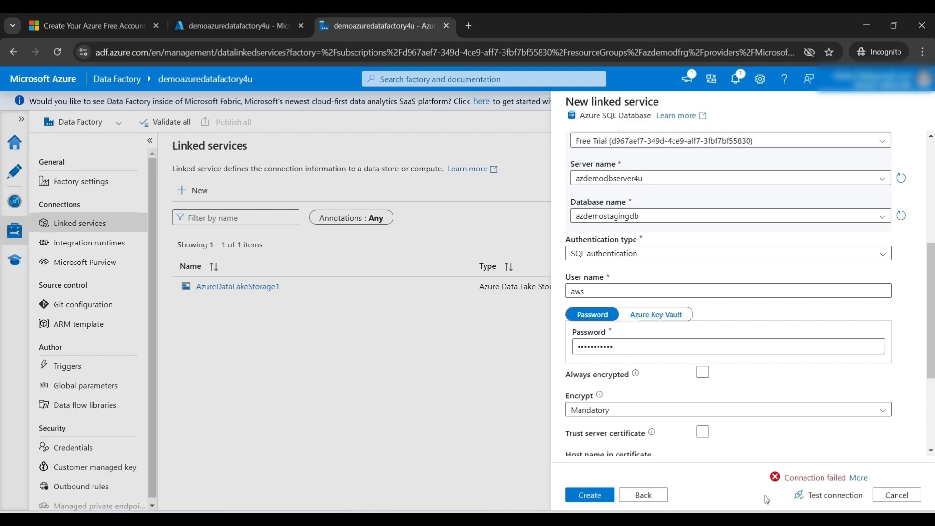
Step: Switch to the Azure portal and open the Networking settings of SQL server azdemodbserver4u in resource group azdemodfrg
left_click(218, 32)
left_click(28, 103)
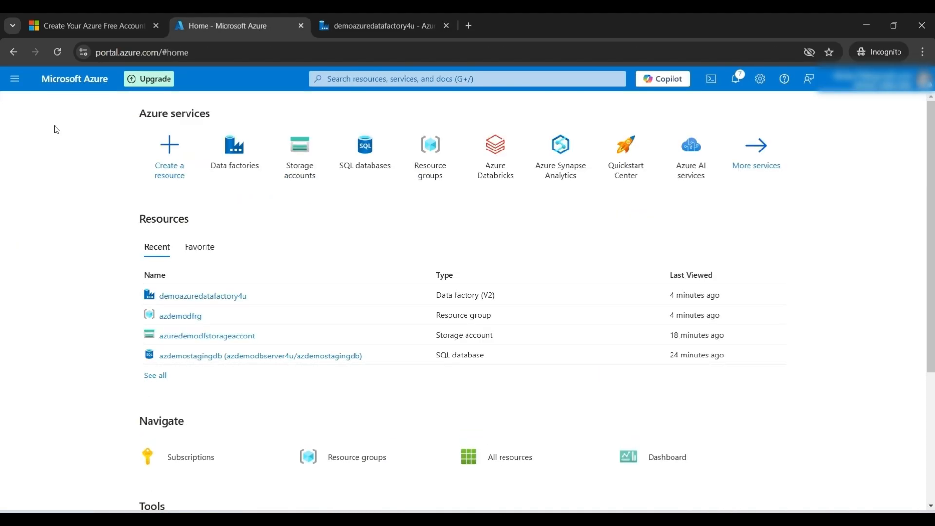
left_click(172, 320)
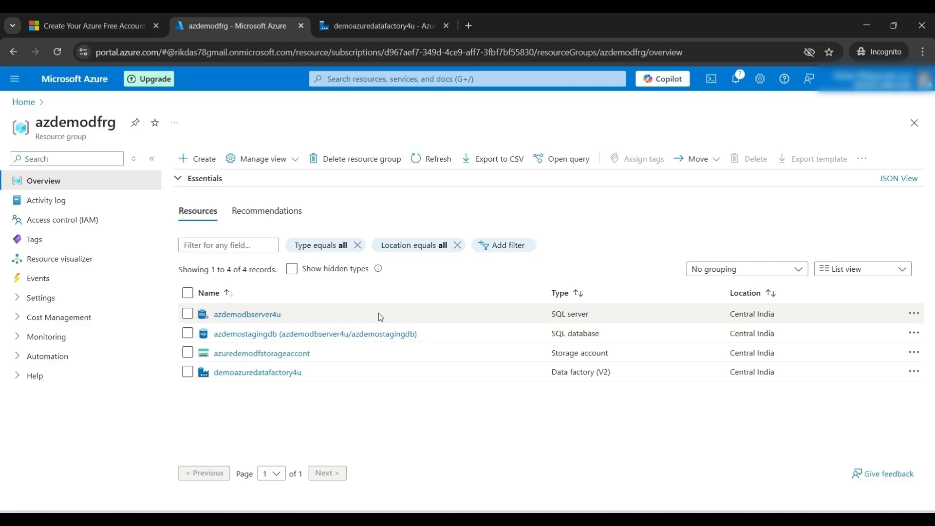
left_click(262, 315)
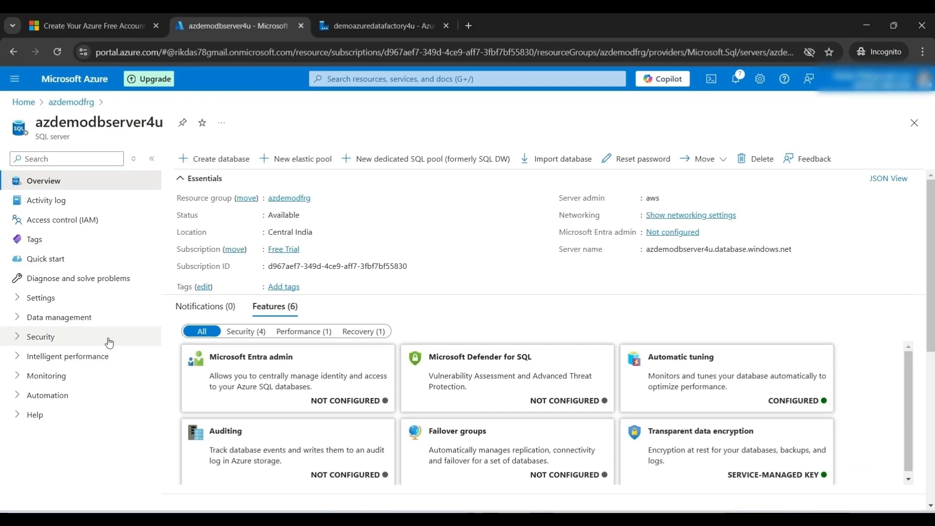
left_click(17, 434)
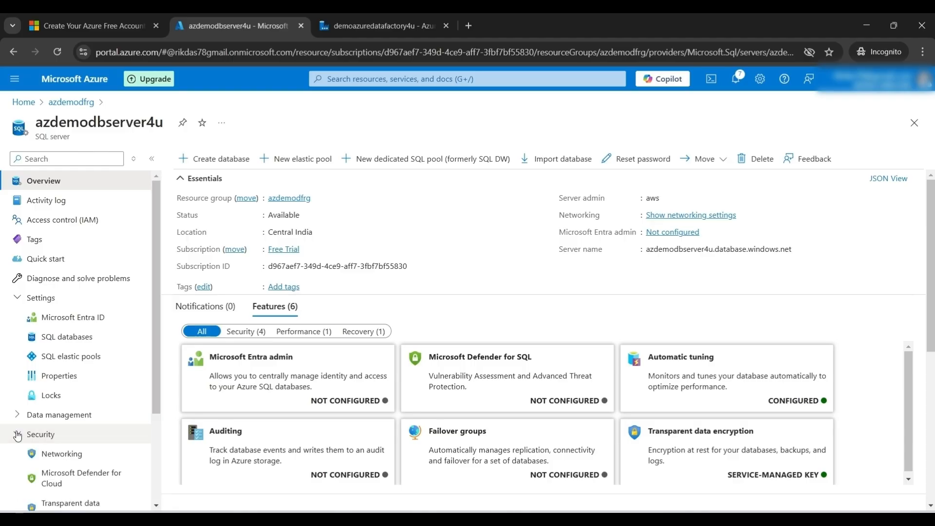
left_click(58, 458)
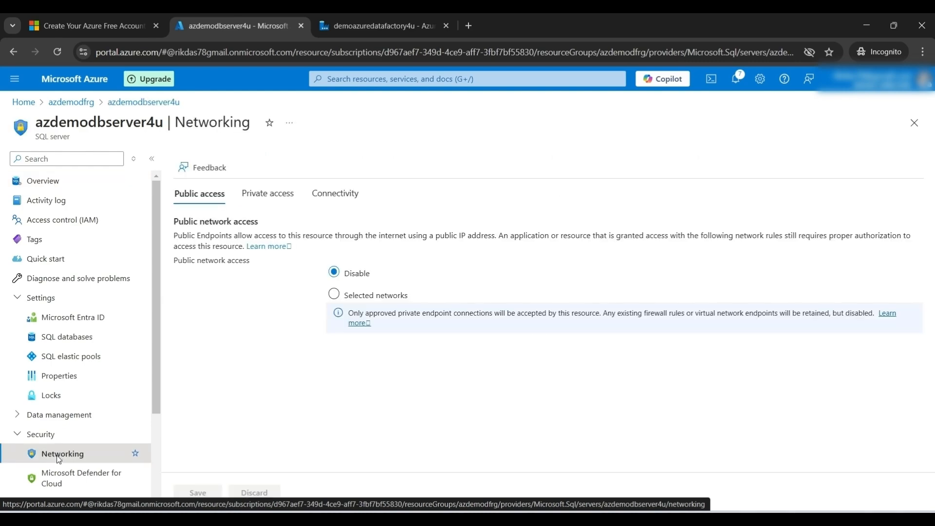
Step: Set the server's public network access to Selected networks, allow Azure services and resources to access the server, and save
left_click(334, 294)
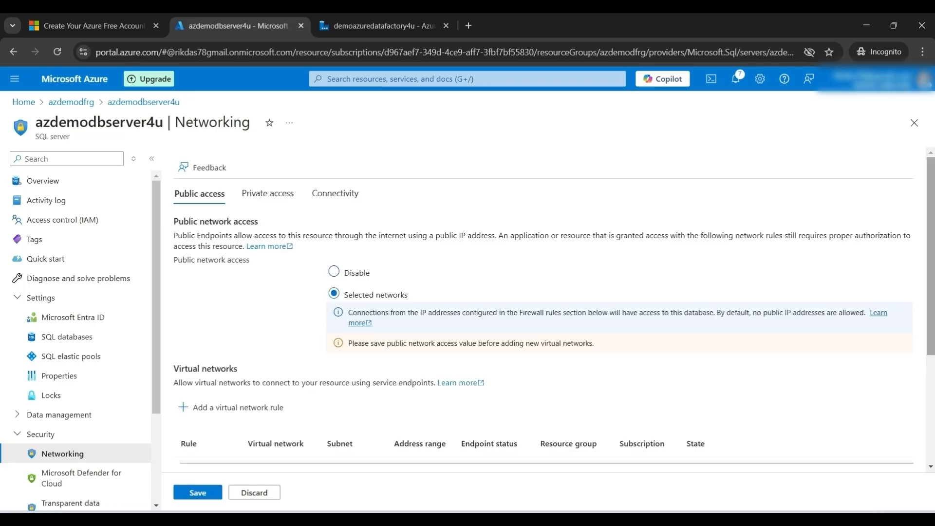
scroll(930, 279, "down", 2)
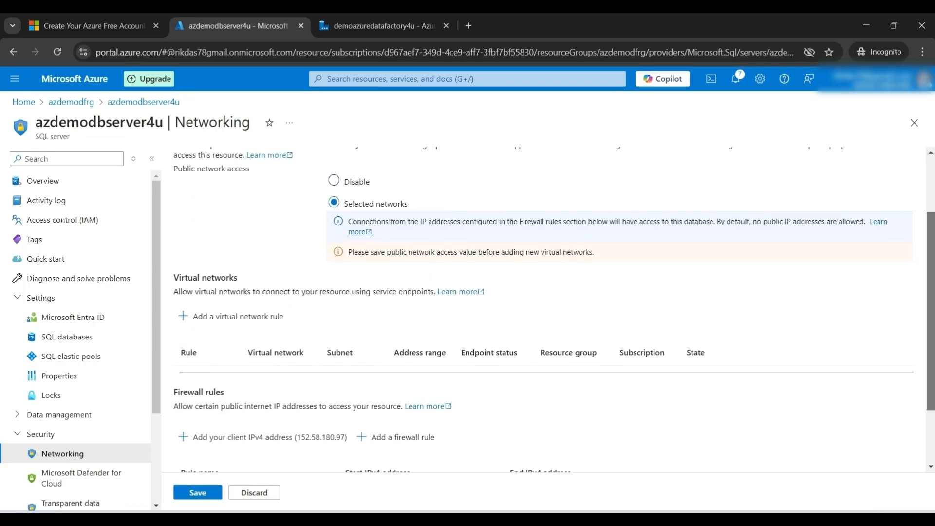
scroll(543, 306, "down", 2)
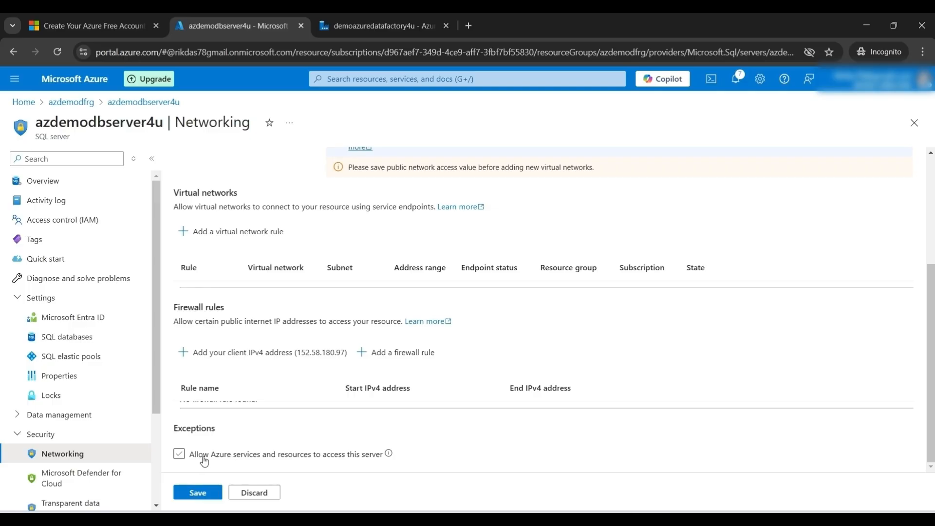
left_click(180, 454)
left_click(179, 454)
left_click(196, 492)
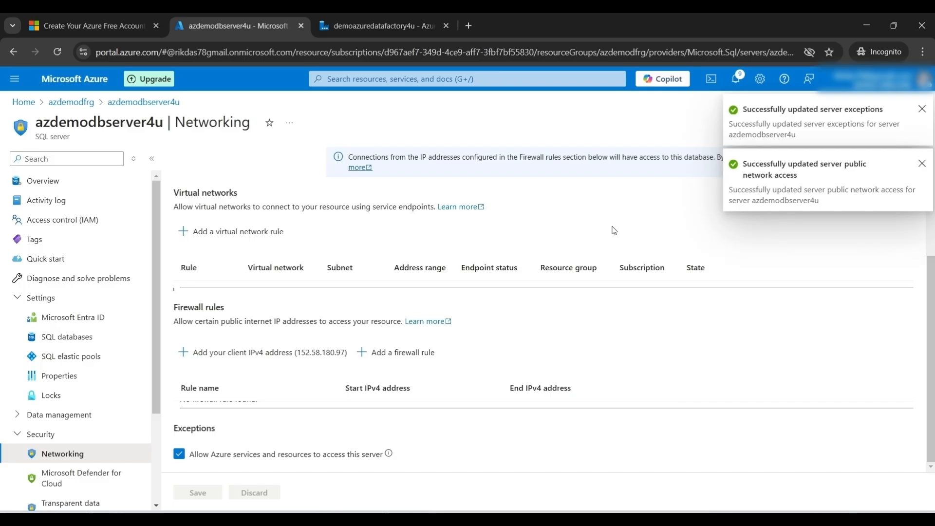
Step: Return to Azure Data Factory, retest the Azure SQL Database connection, and create the StagingdbLS linked service
left_click(342, 28)
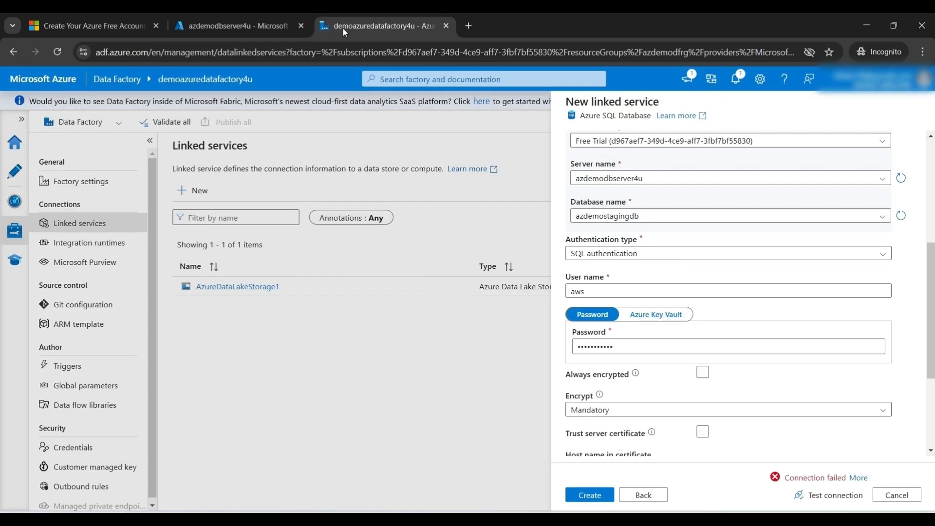
left_click(817, 496)
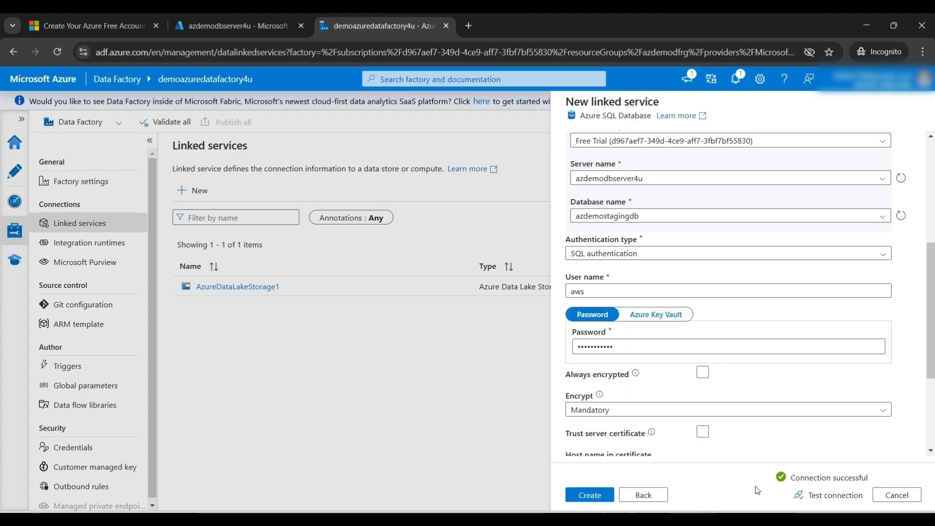
left_click(590, 495)
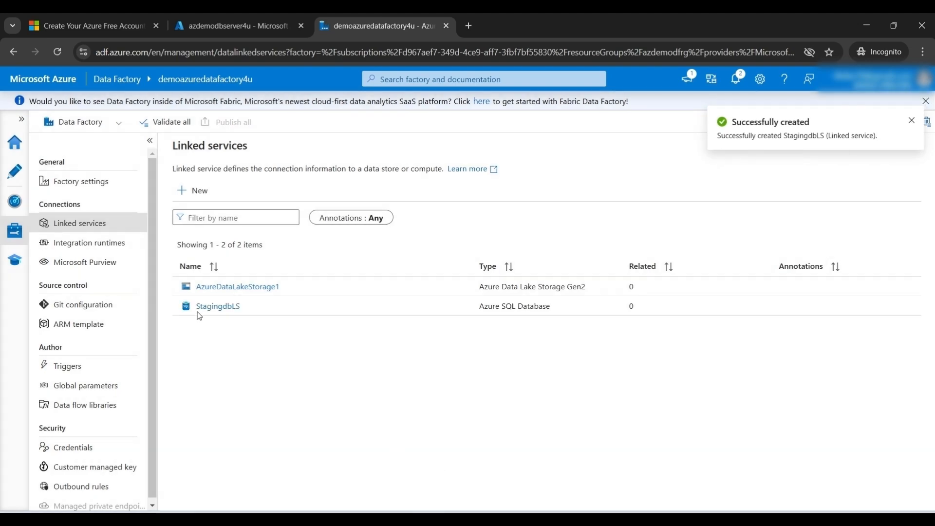
Step: Create a new pipeline in the factory's authoring area and add a Copy data activity to its canvas
left_click(14, 181)
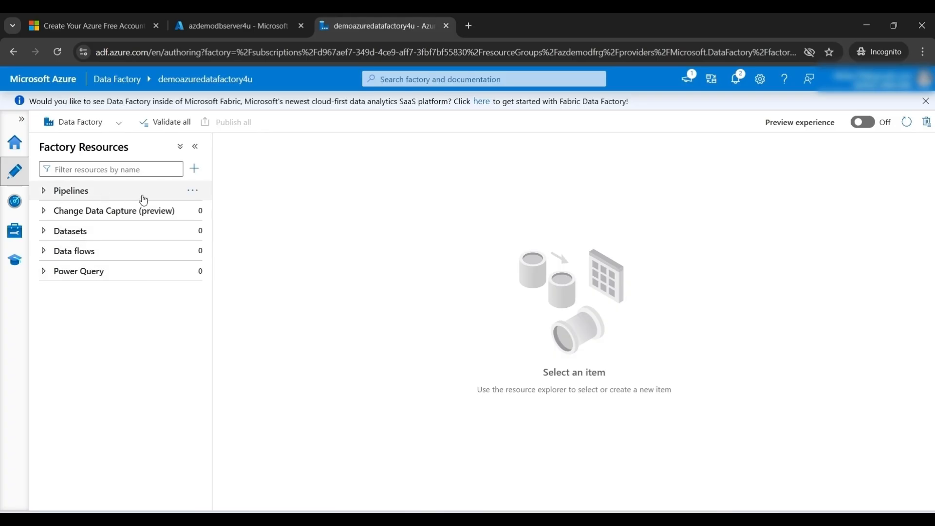
left_click(193, 191)
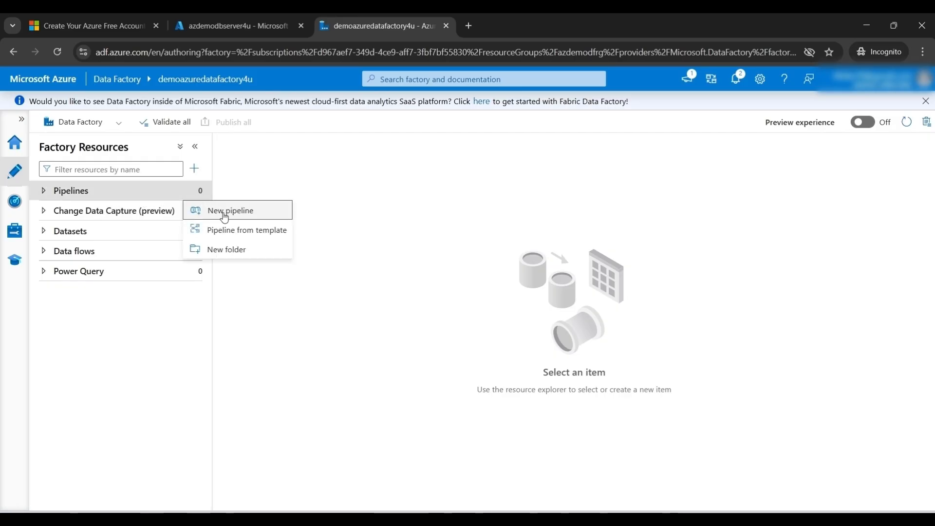
left_click(224, 216)
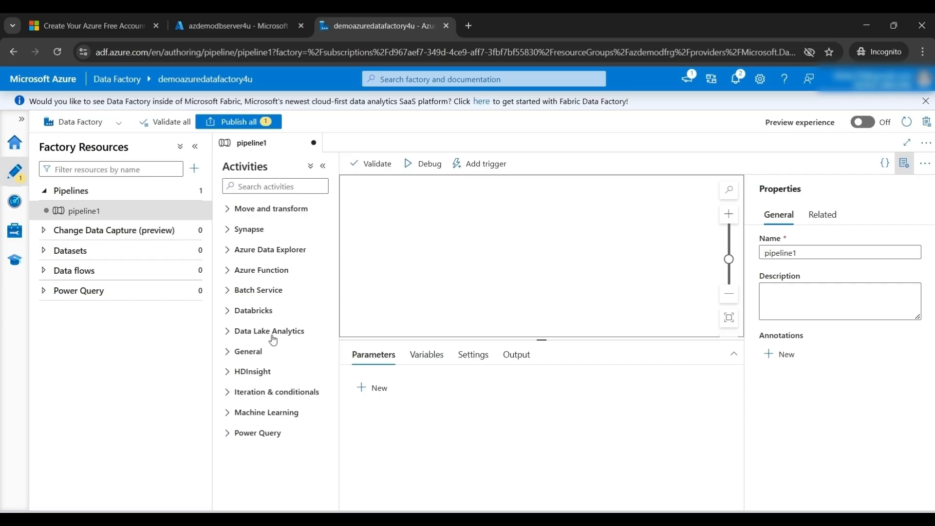
left_click(256, 187)
type("copy data")
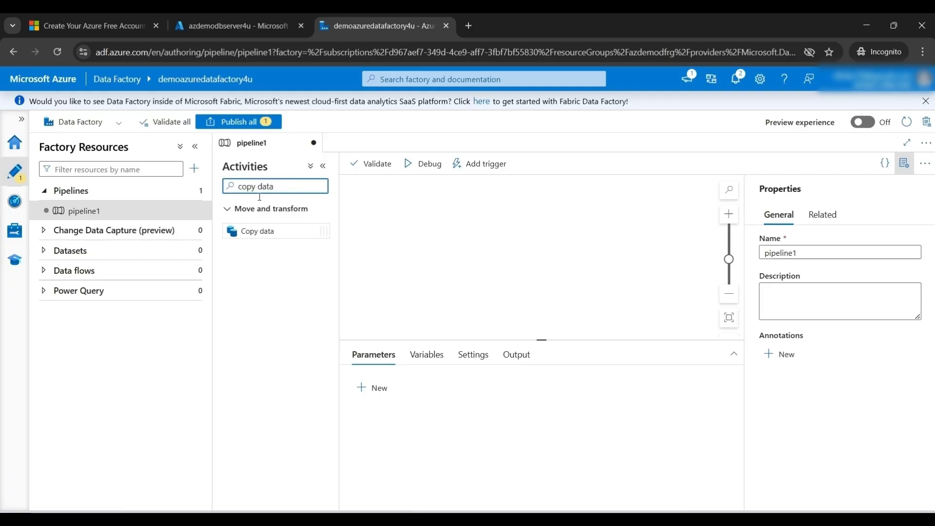
left_click_drag(262, 231, 501, 213)
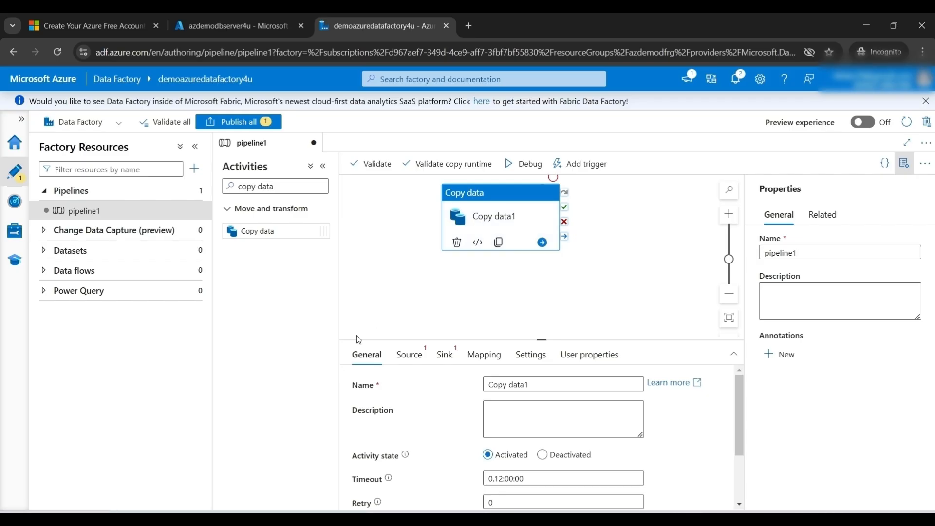
Step: Examine the Copy data activity's source, sink, mapping, settings and user properties options
left_click(406, 355)
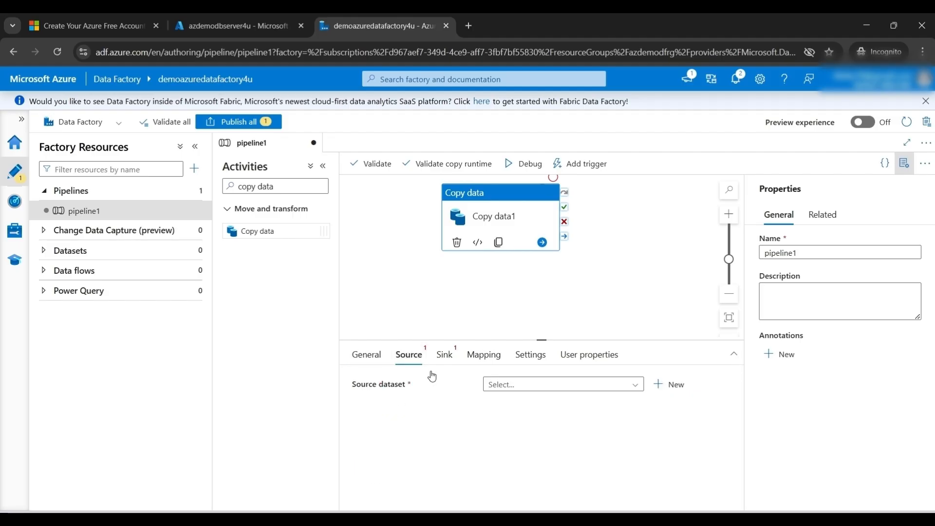
left_click(452, 357)
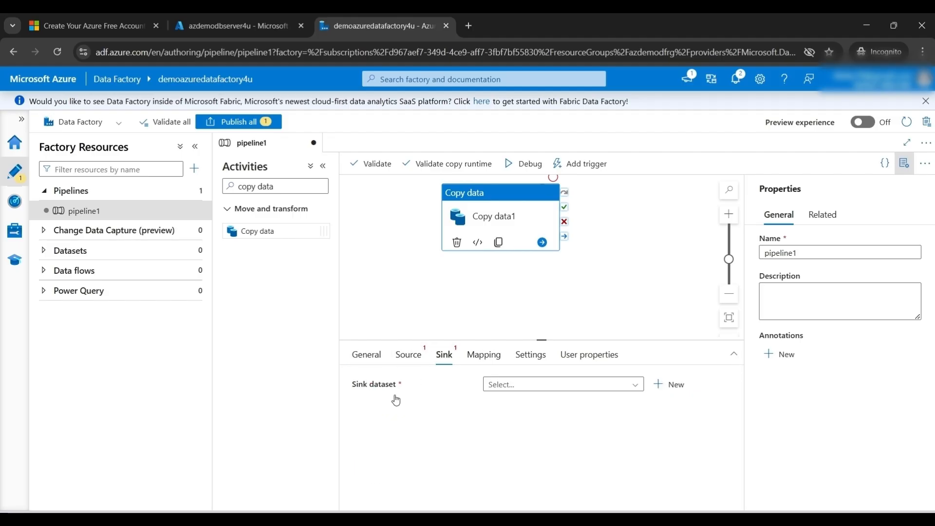
left_click(490, 360)
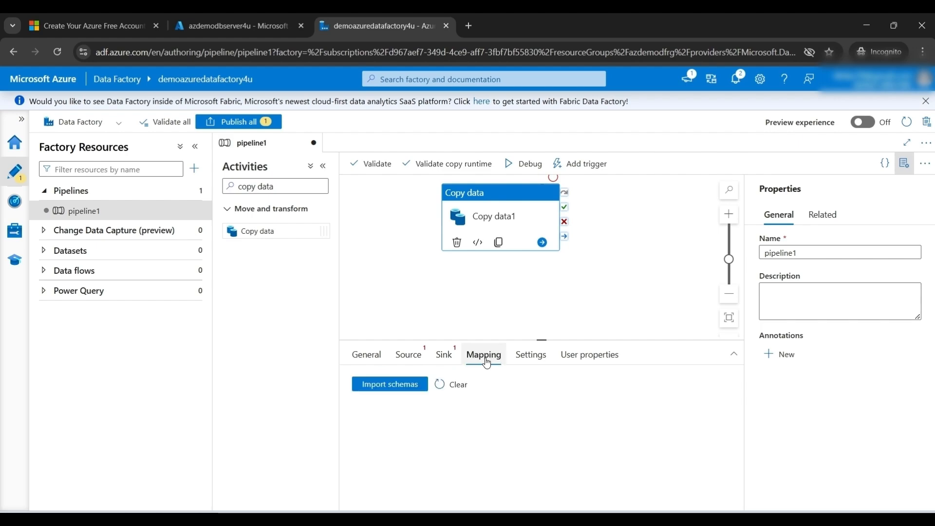
left_click(530, 358)
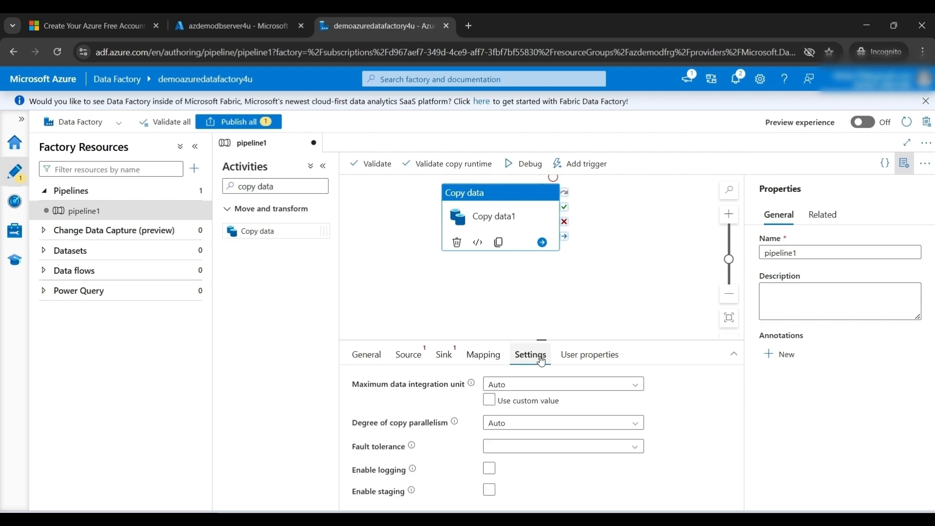
left_click(579, 360)
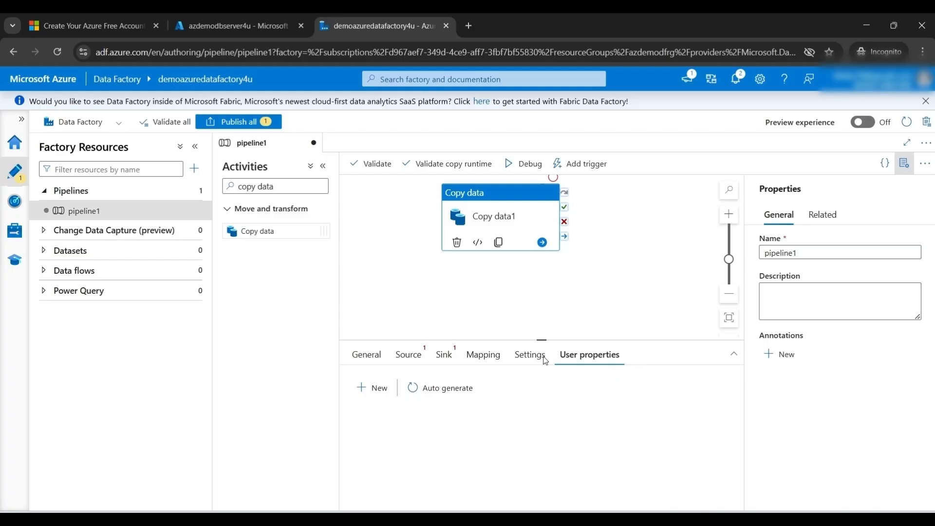
left_click(409, 361)
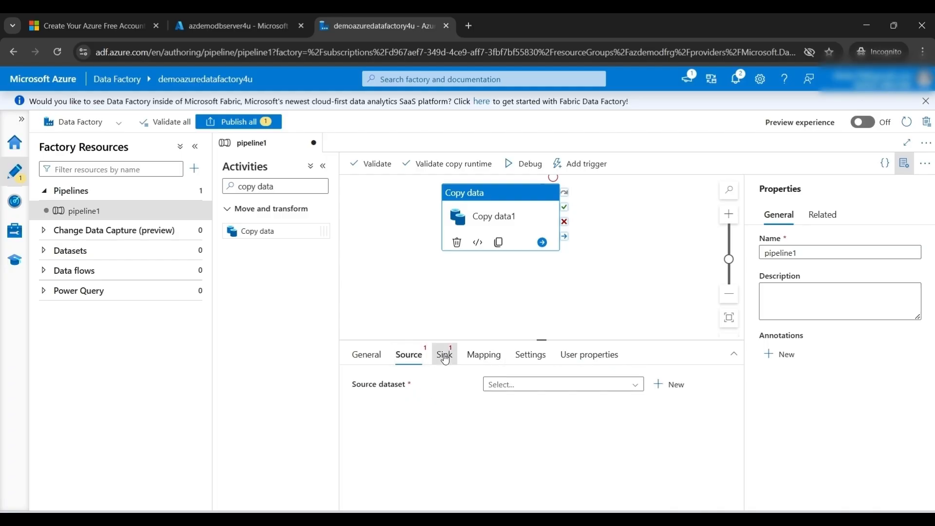
left_click(444, 356)
left_click(408, 355)
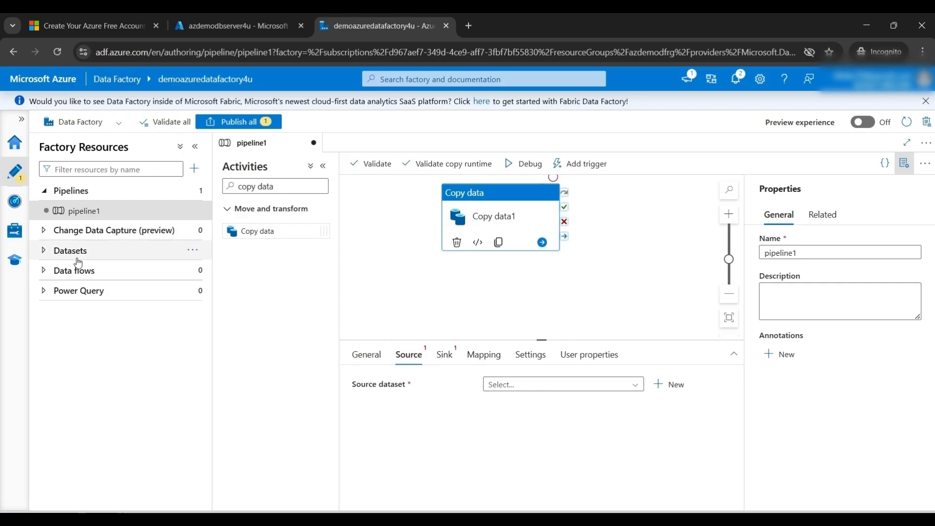
Step: Start a new dataset, searching the data stores for "storag" and choosing Azure Data Lake Storage Gen2, and proceed to format selection
left_click(194, 250)
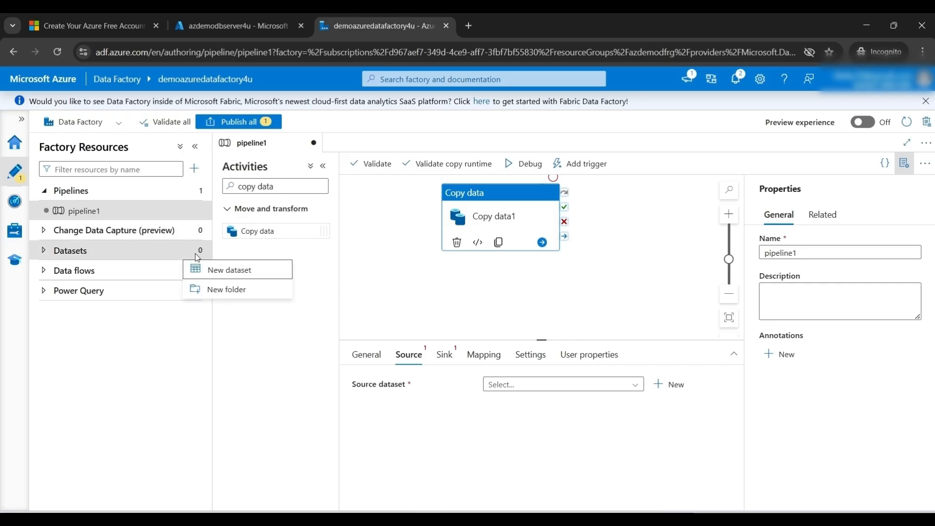
left_click(227, 272)
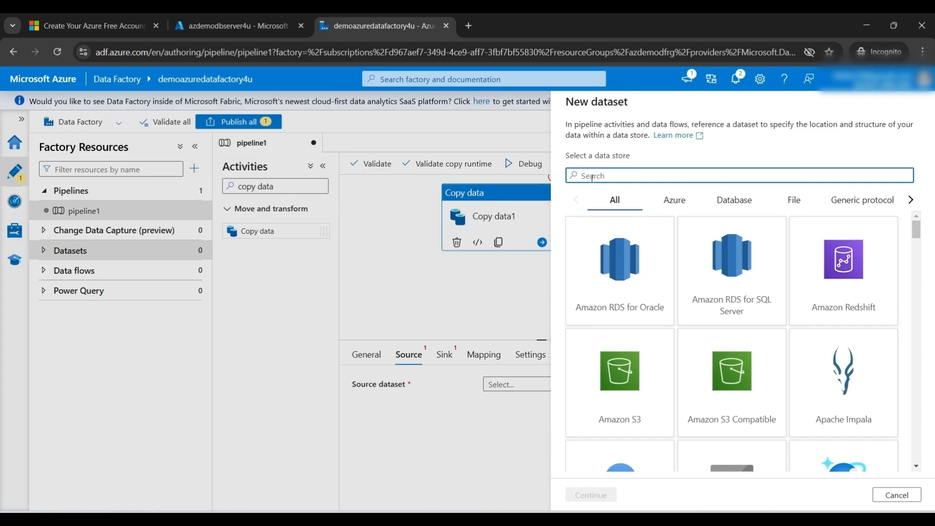
type("storag")
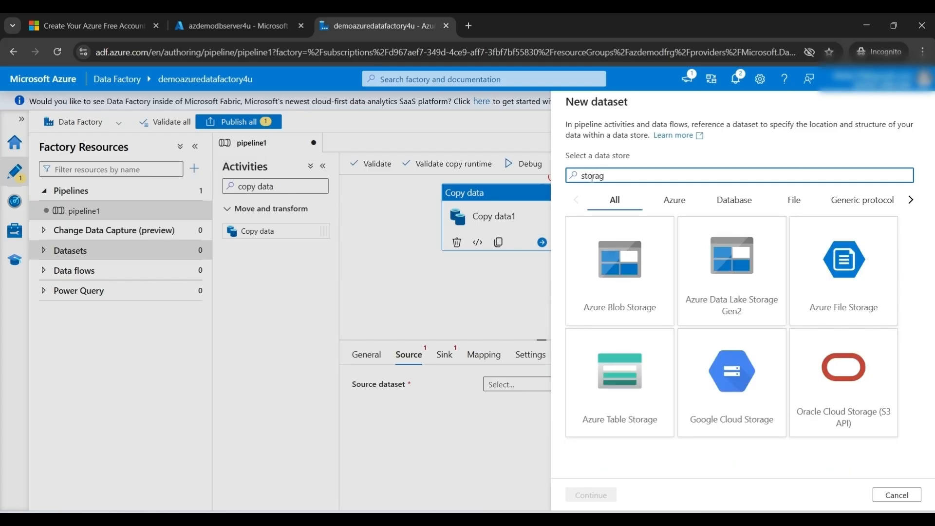
left_click(731, 292)
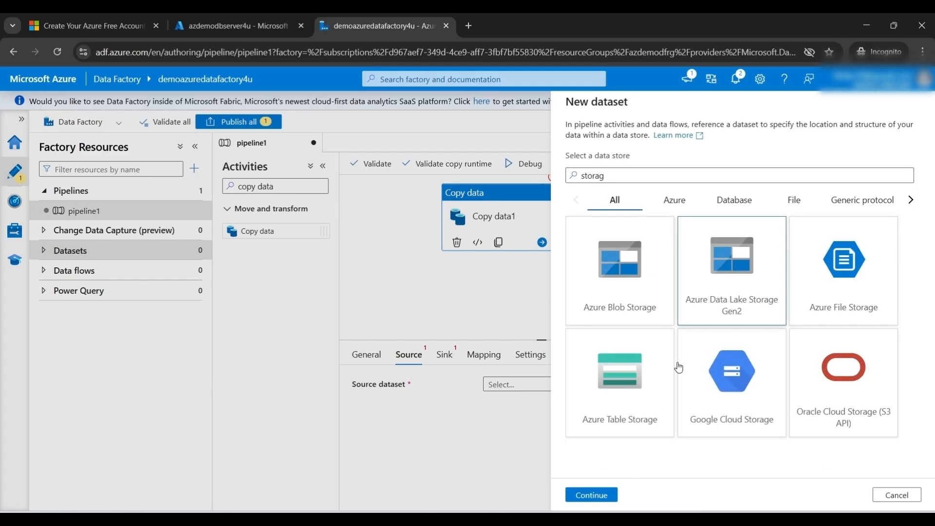
left_click(592, 495)
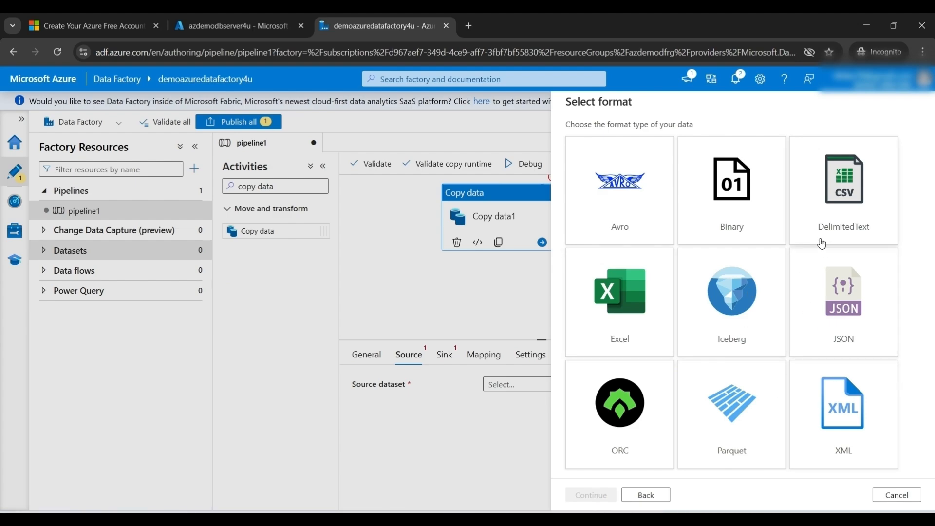
Step: Set the new dataset to DelimitedText format with the AzureDataLakeStorage1 linked service and try to browse for its file path
left_click(842, 234)
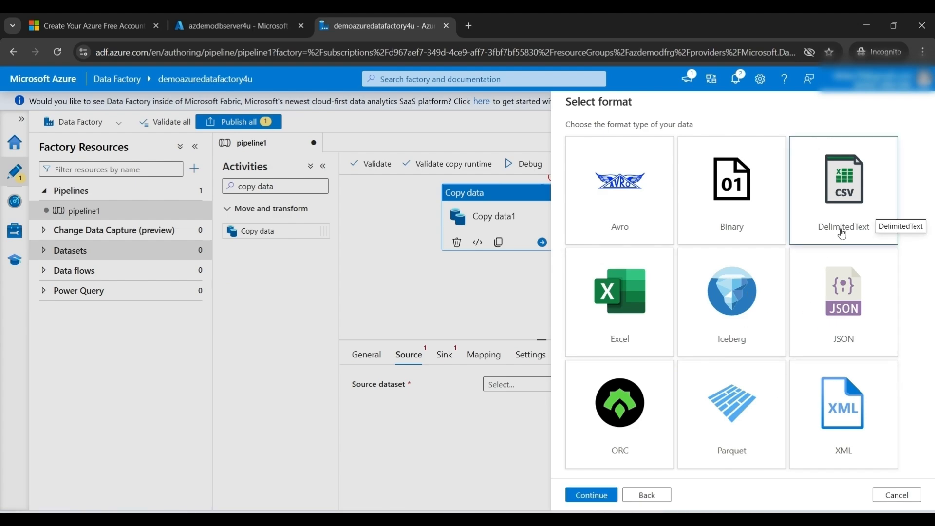
left_click(590, 495)
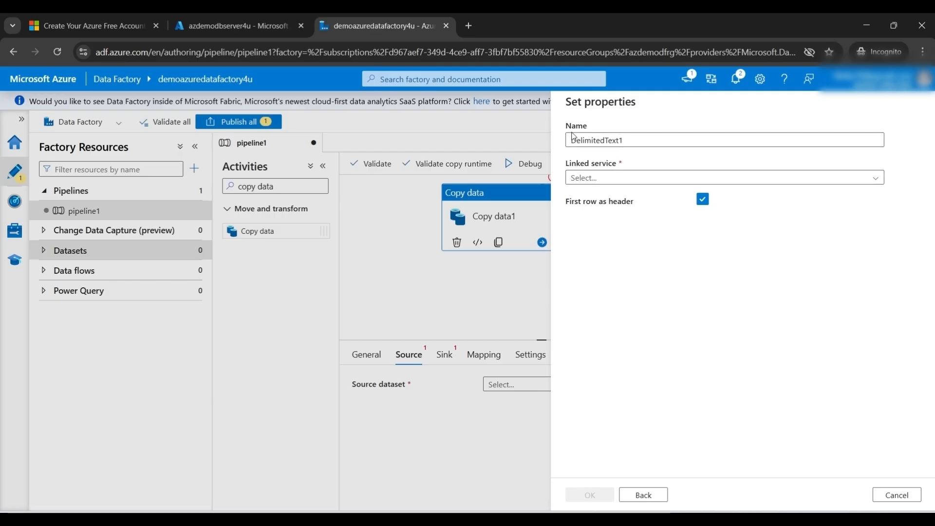
left_click(588, 178)
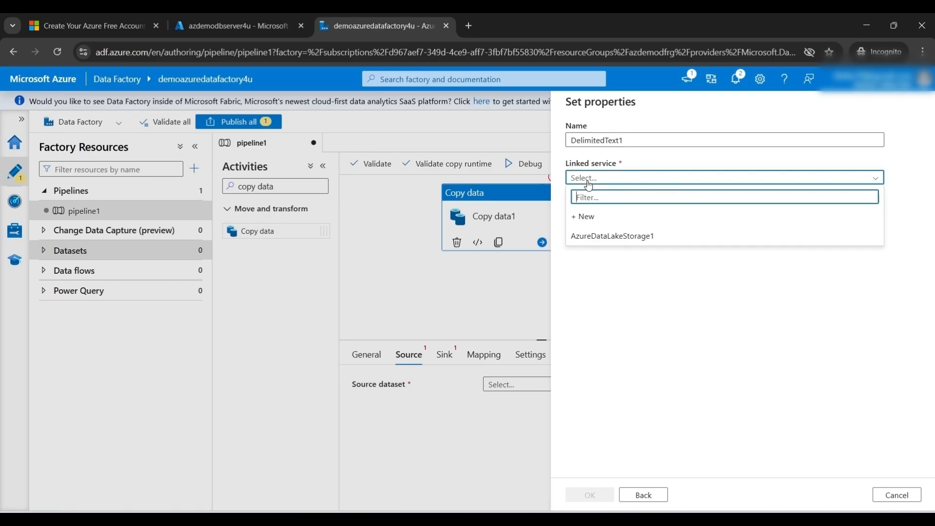
left_click(608, 240)
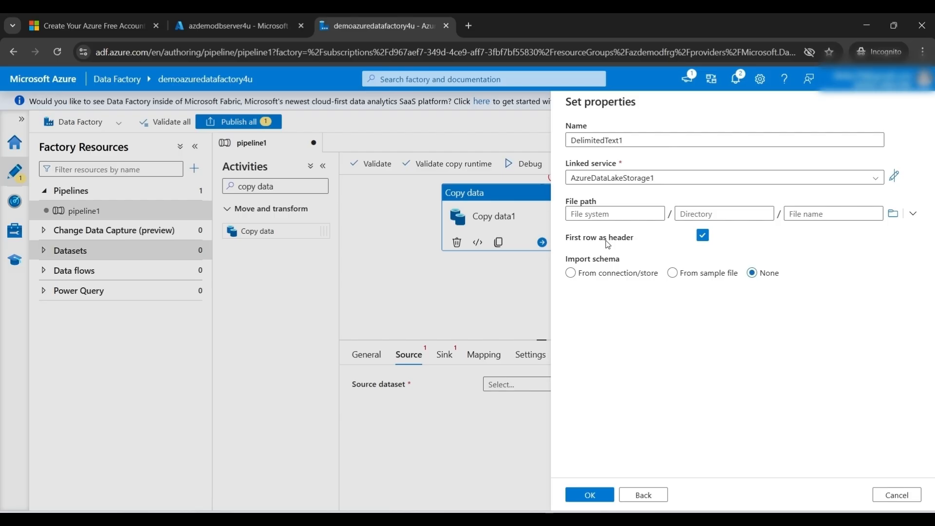
left_click(896, 219)
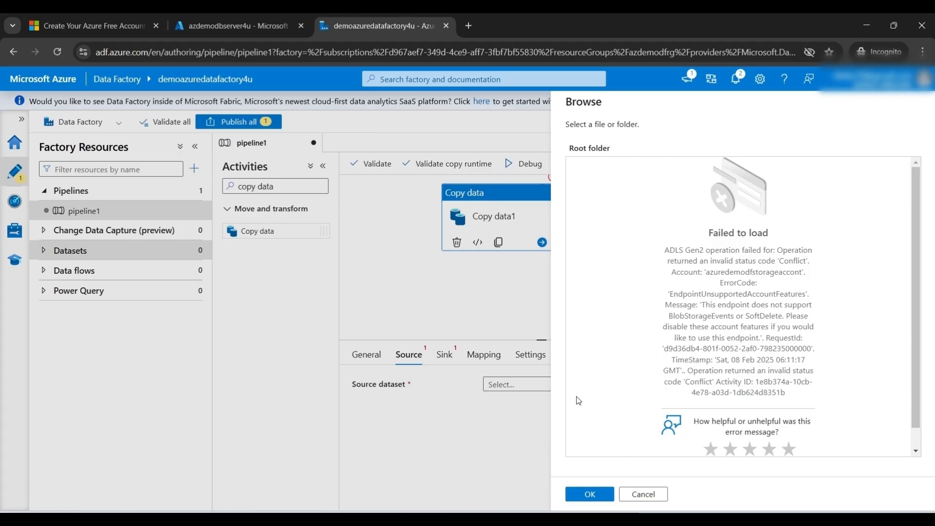
left_click(589, 494)
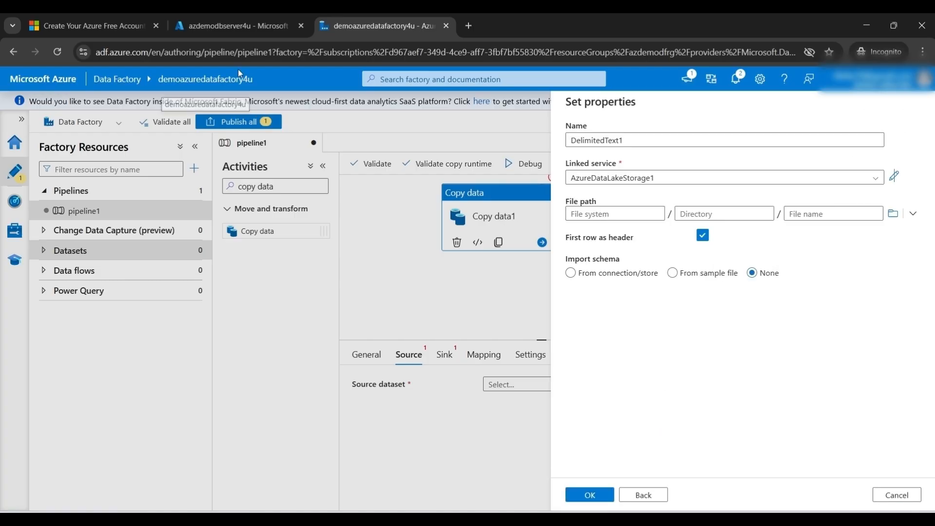
Step: Switch to the Azure portal and open the data protection settings of the azuredemodfstorageaccont storage account
left_click(213, 31)
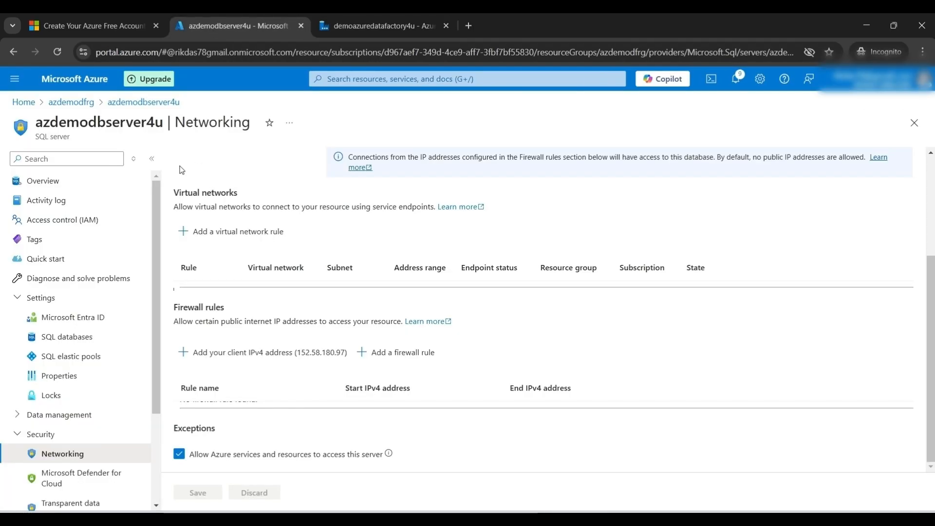
left_click(23, 102)
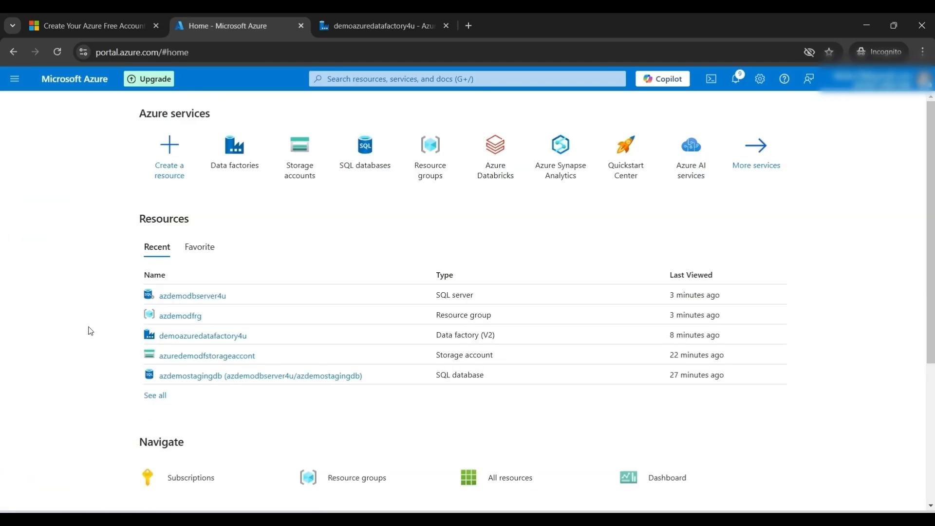
left_click(178, 357)
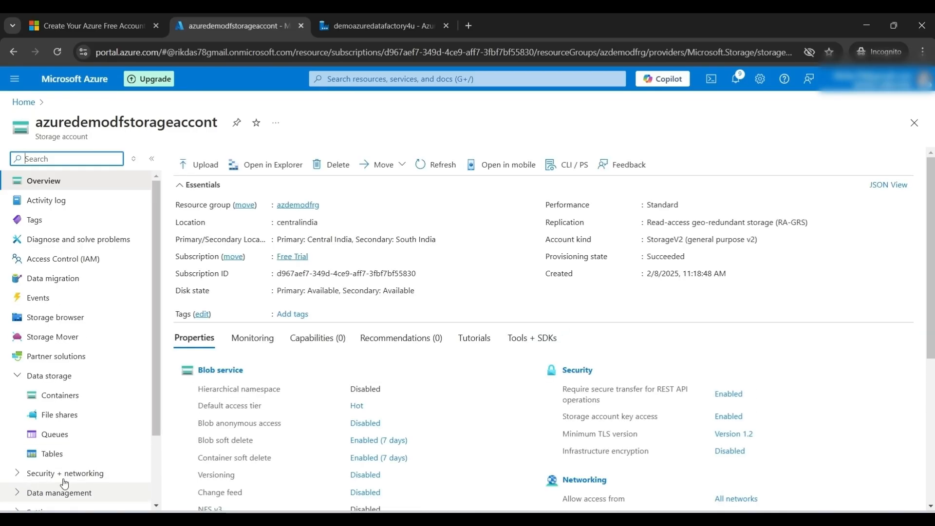
left_click_drag(153, 418, 150, 476)
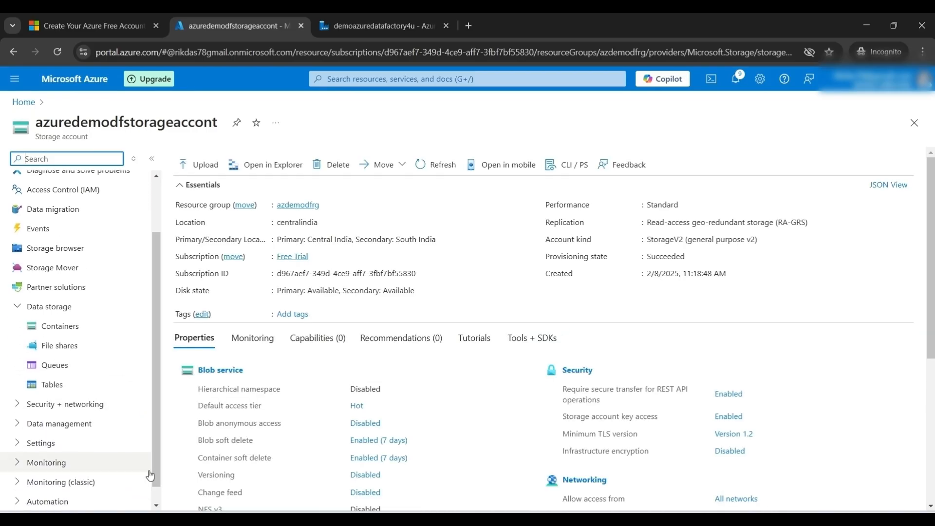
left_click(20, 425)
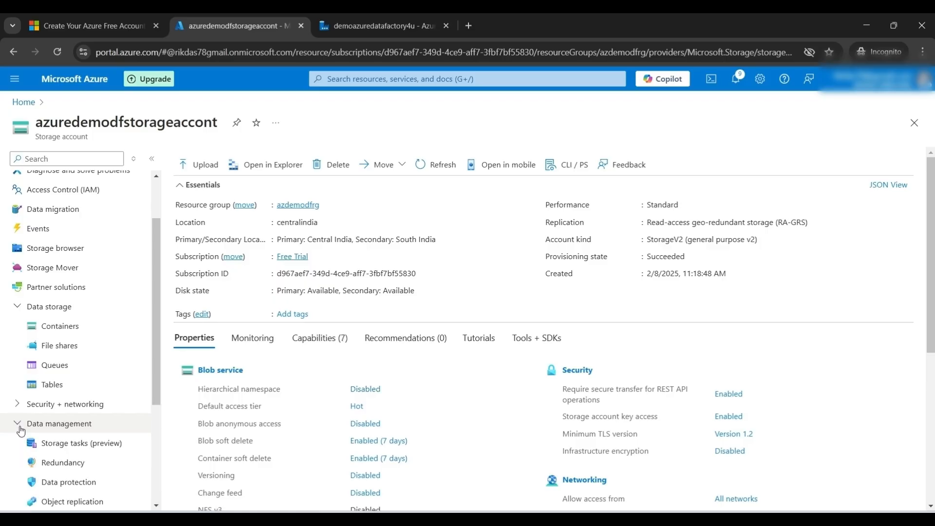
left_click(57, 484)
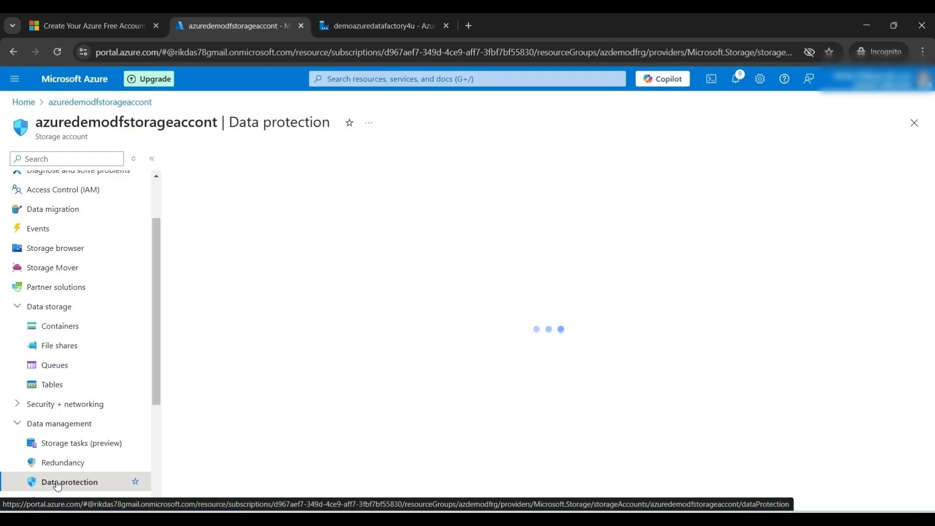
Step: Disable soft delete for both blobs and containers on the storage account and save the data protection settings
left_click(202, 263)
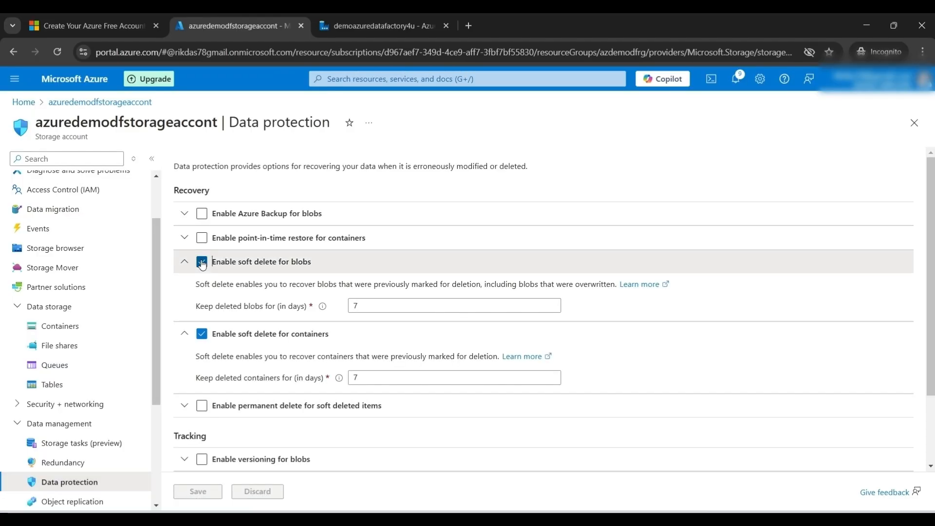
left_click(202, 325)
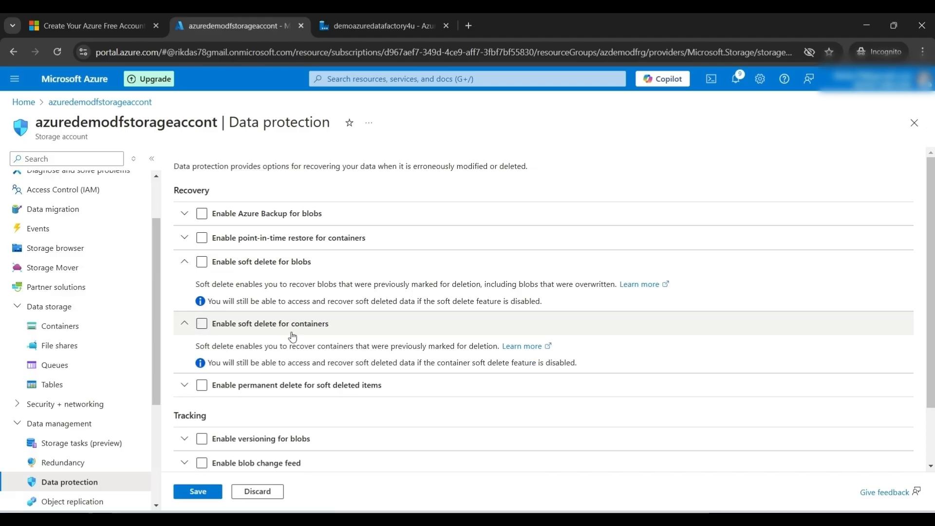
scroll(931, 243, "down", 2)
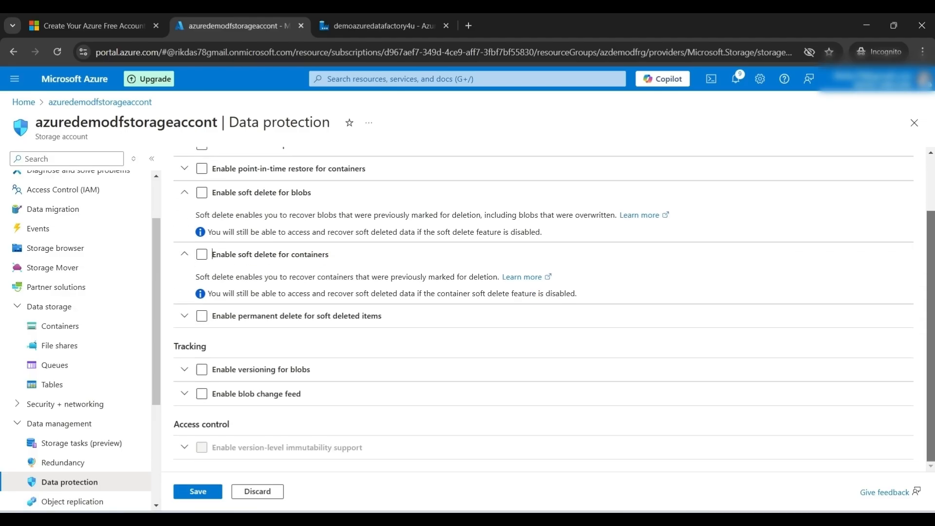
left_click(191, 493)
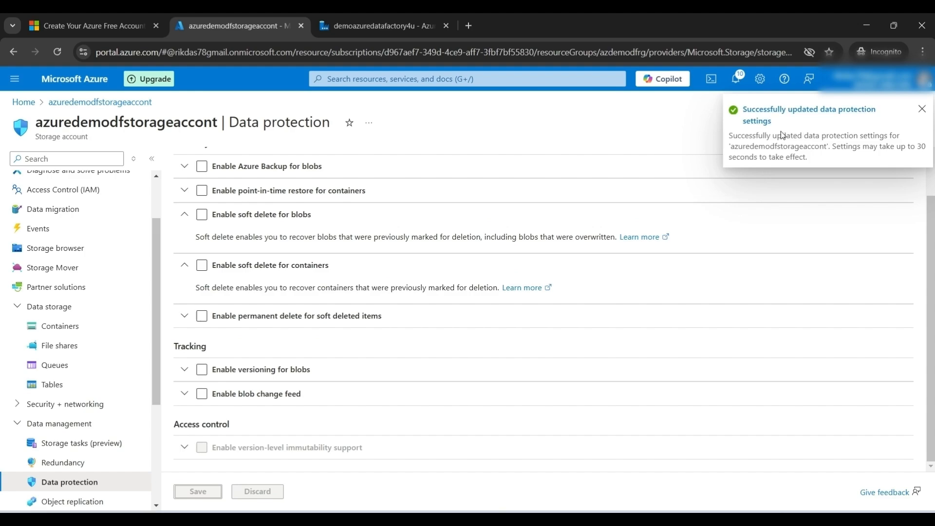
Step: Return to Azure Data Factory, pick V2 Salesdata.csv from azuredfdemocontainer as the dataset's file path, and create the dataset
left_click(332, 27)
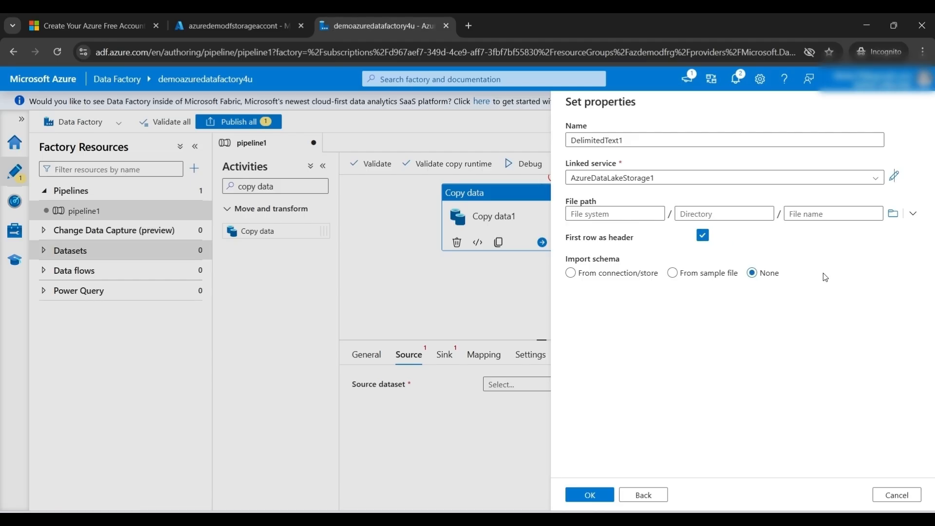
left_click(889, 219)
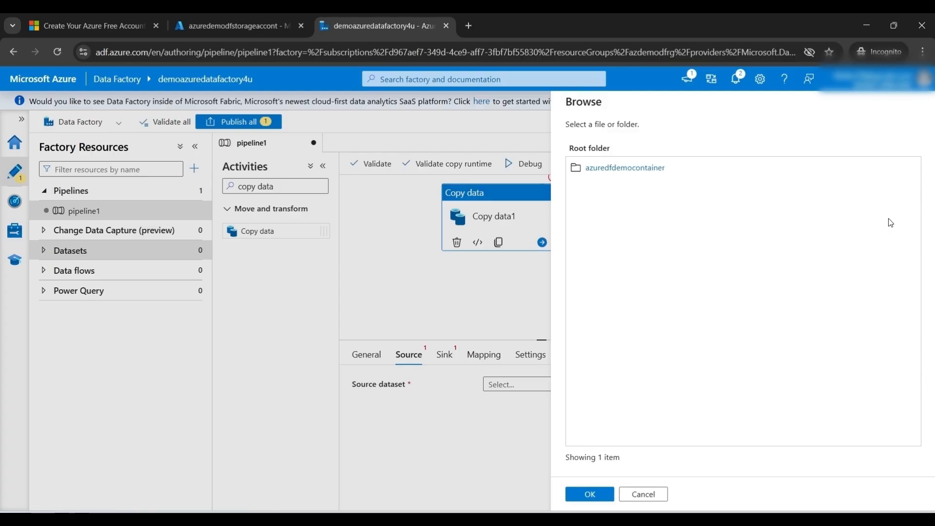
left_click(610, 170)
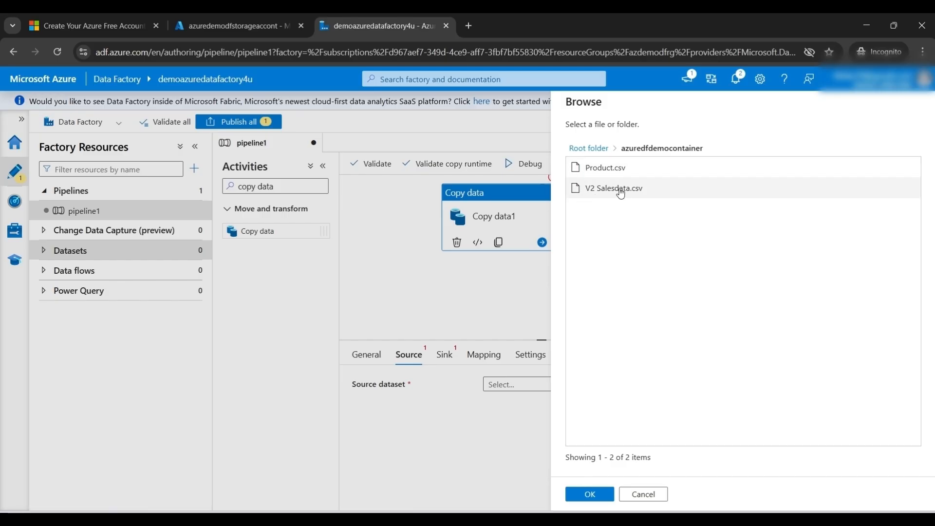
left_click(607, 194)
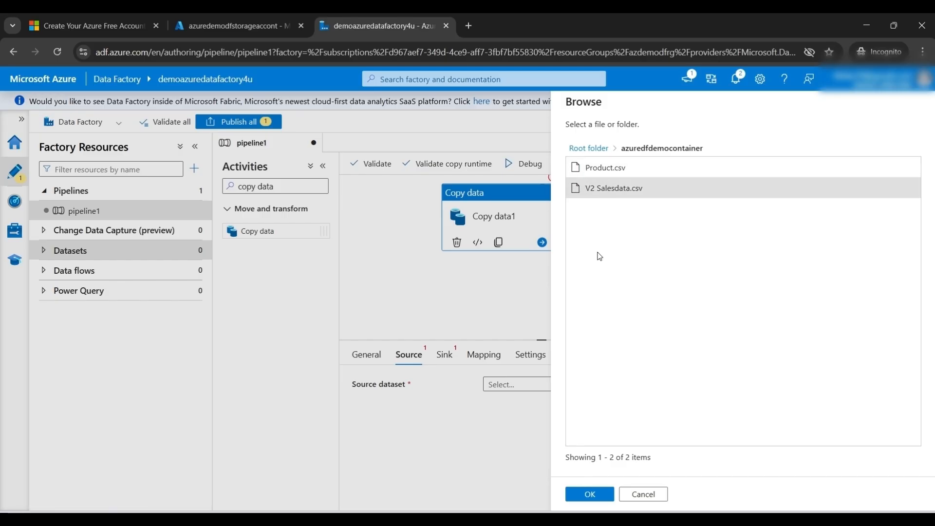
left_click(593, 494)
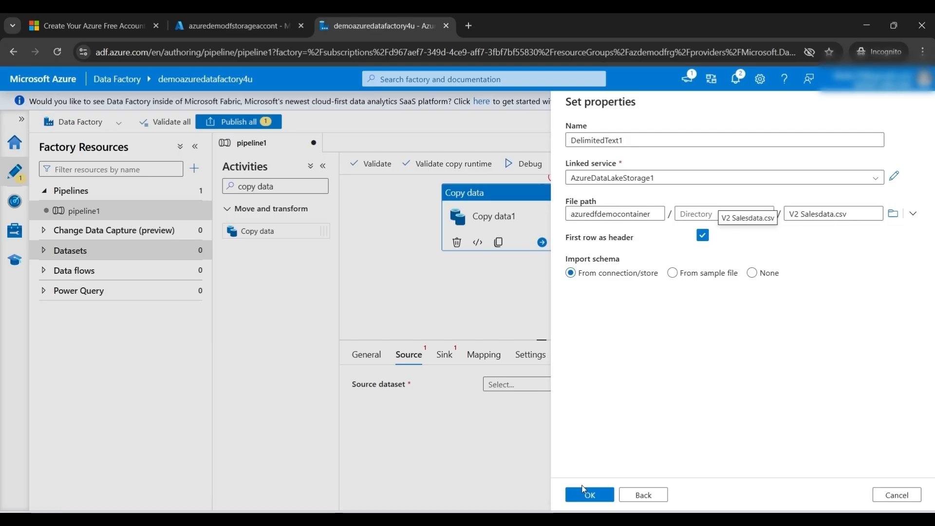
left_click(590, 495)
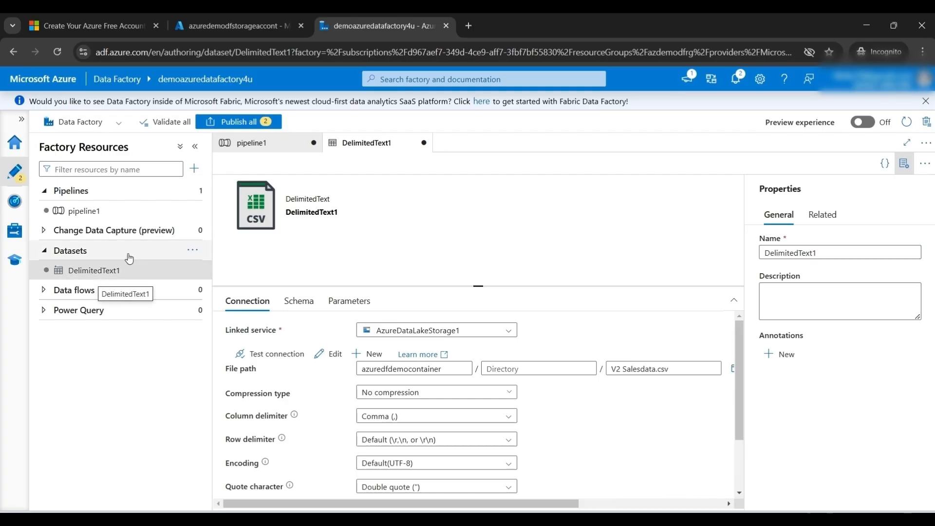
Step: Create a second dataset by searching the data stores for "sql", choosing Azure SQL Database, and assigning the StagingdbLS linked service
left_click(193, 251)
left_click(230, 277)
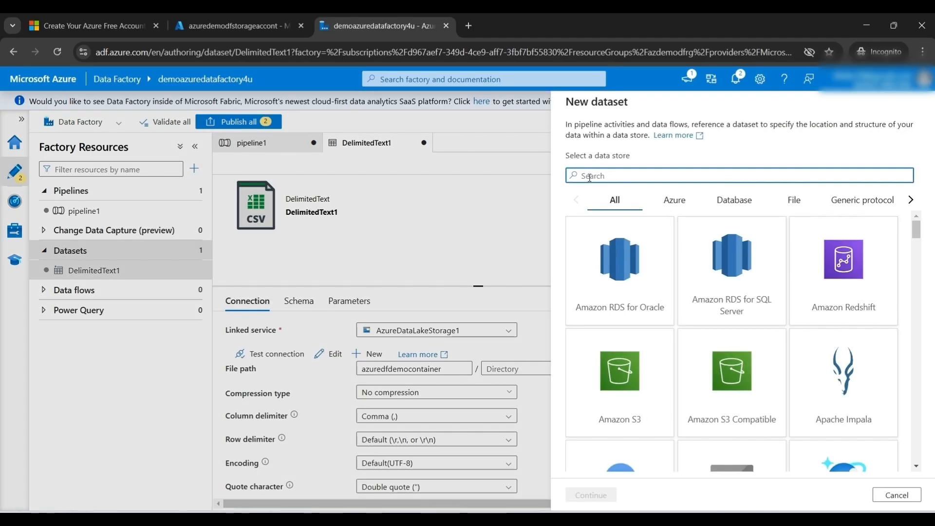
type("sql")
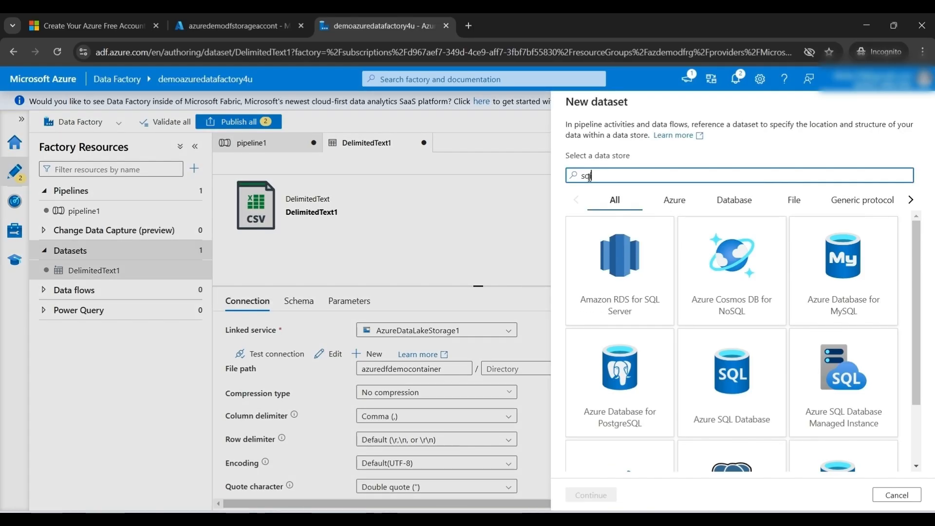
left_click(720, 391)
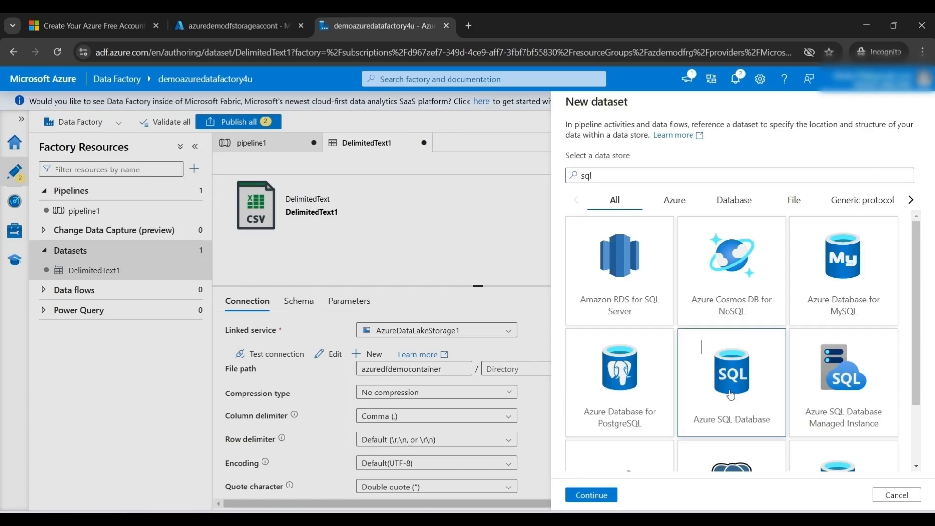
left_click(595, 495)
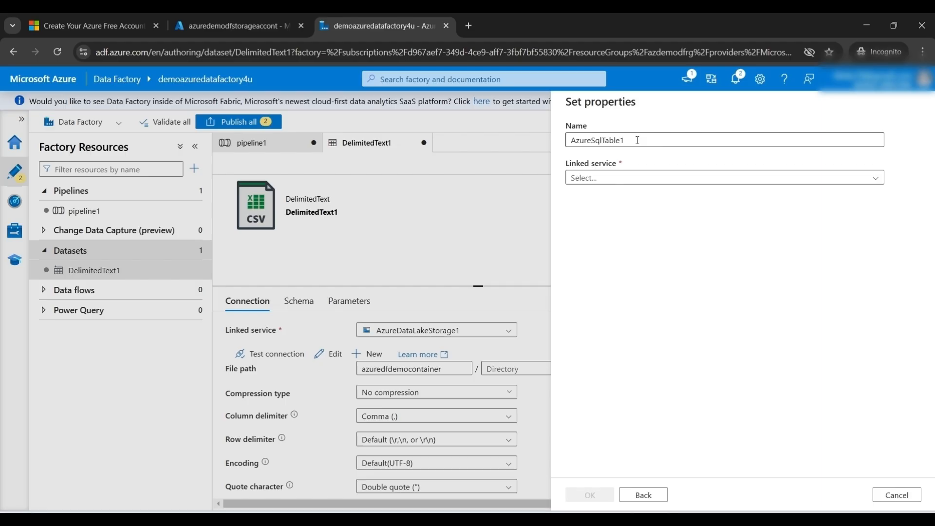
left_click(603, 179)
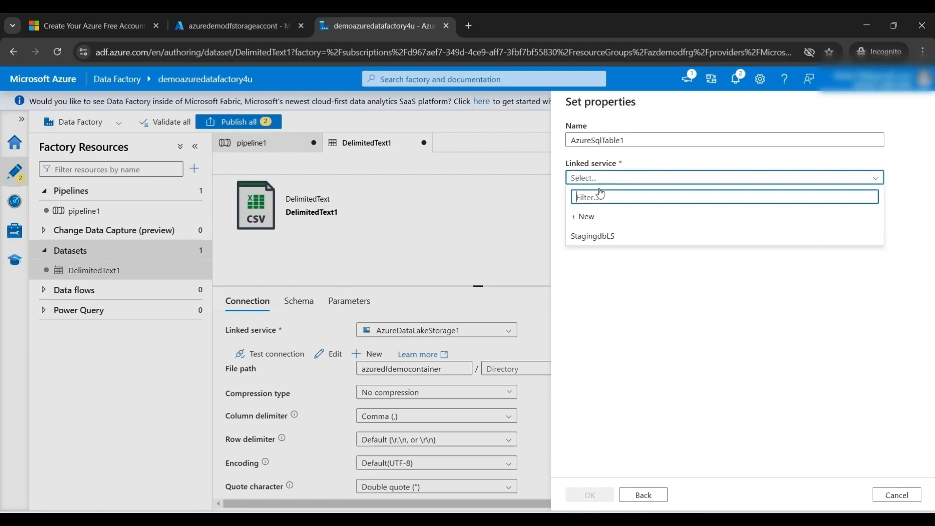
left_click(593, 240)
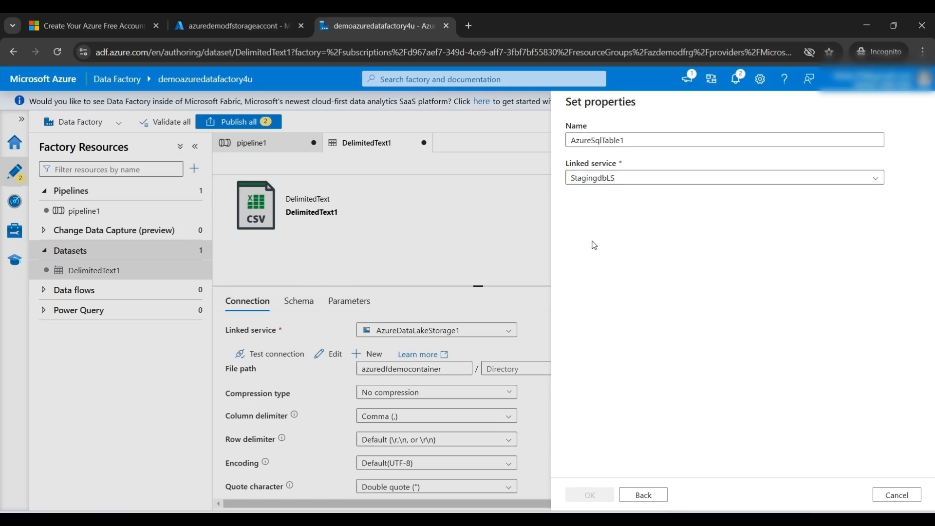
left_click(593, 495)
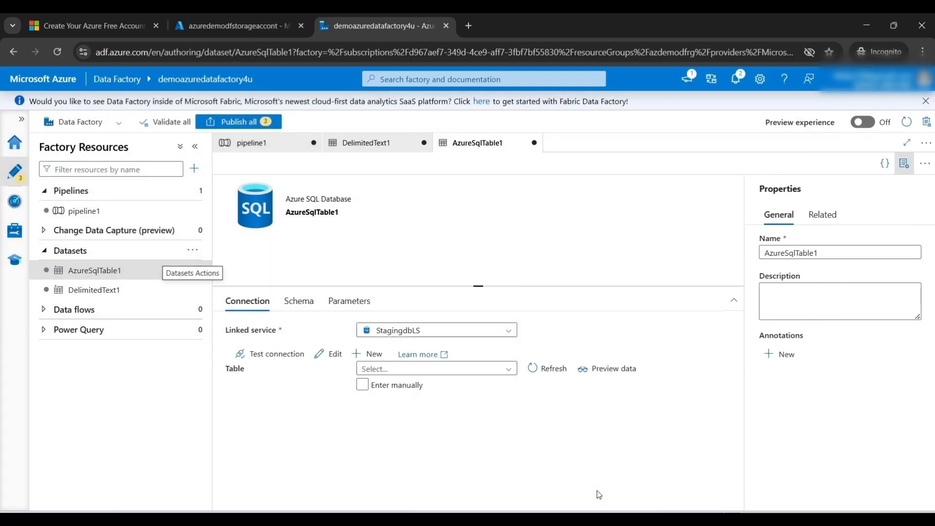
Step: Enable manual table entry for the Azure SQL dataset and set the schema to dbo and the table name to salesdata
left_click(362, 386)
left_click(406, 369)
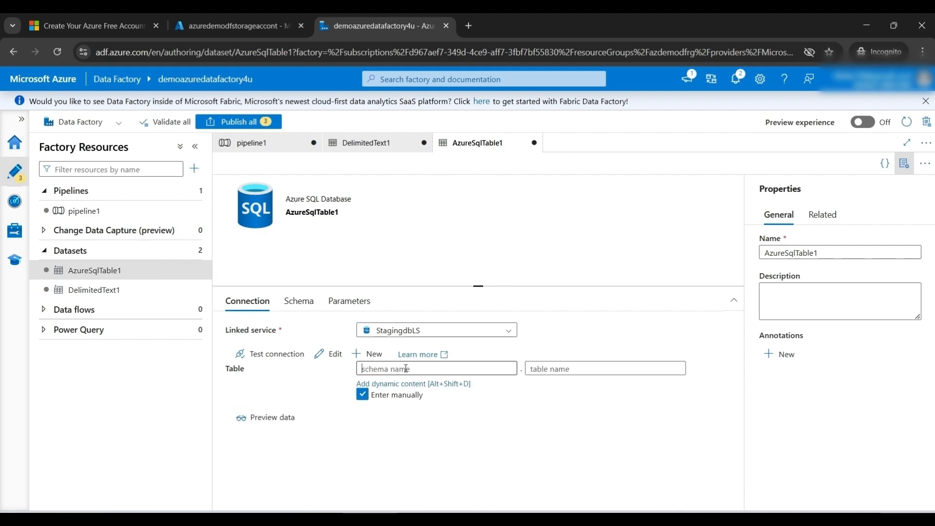
type("dbo")
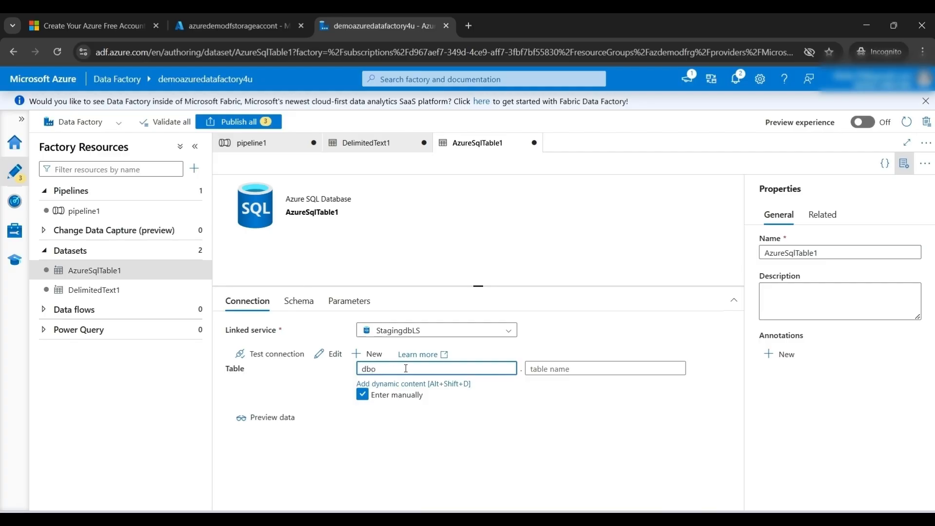
left_click(559, 368)
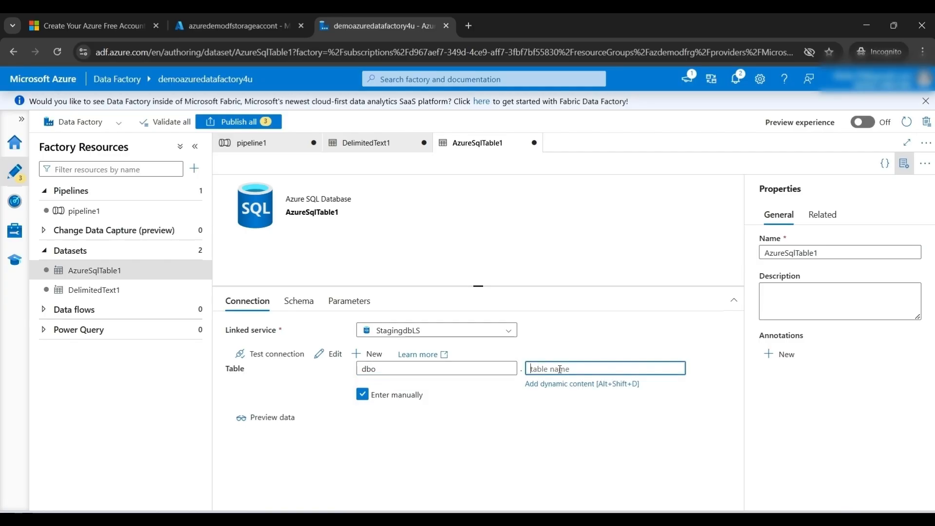
type("salesdata")
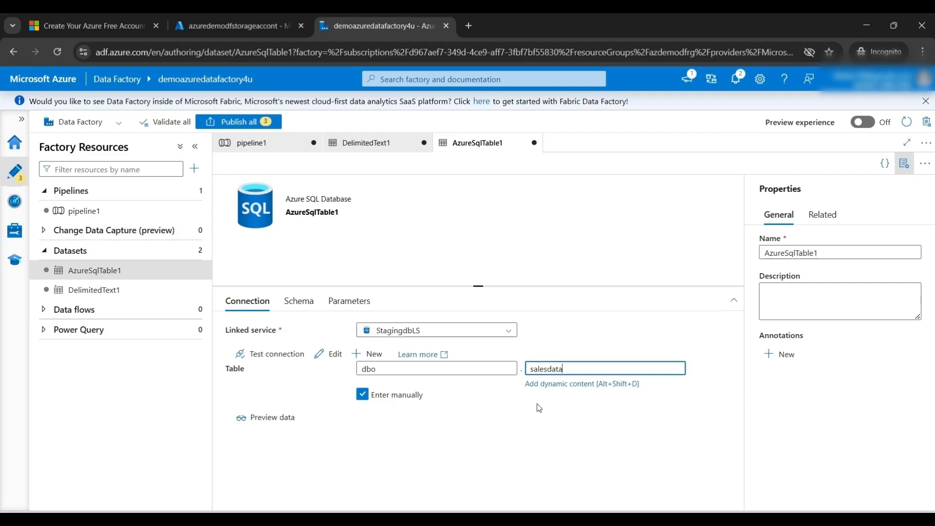
key("Tab")
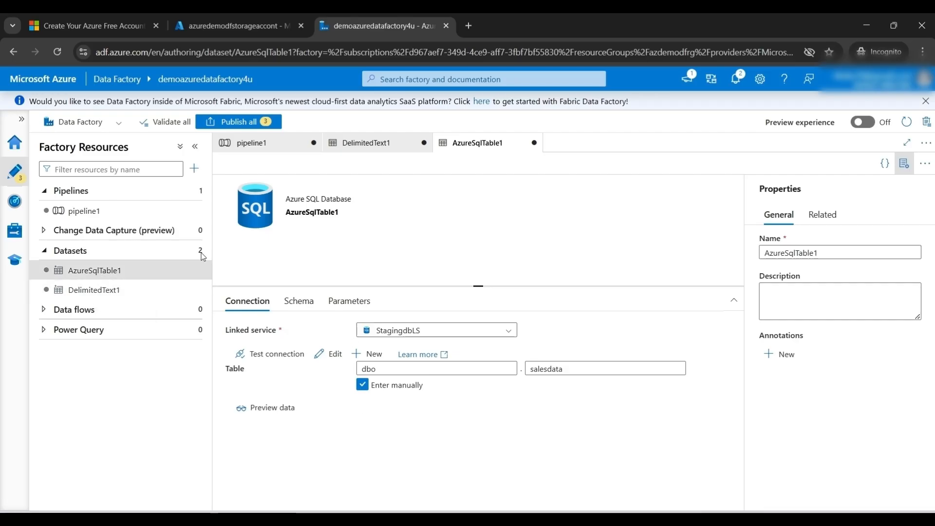
Step: Set DelimitedText1 as the source dataset of the Copy data1 activity in pipeline1
left_click(79, 214)
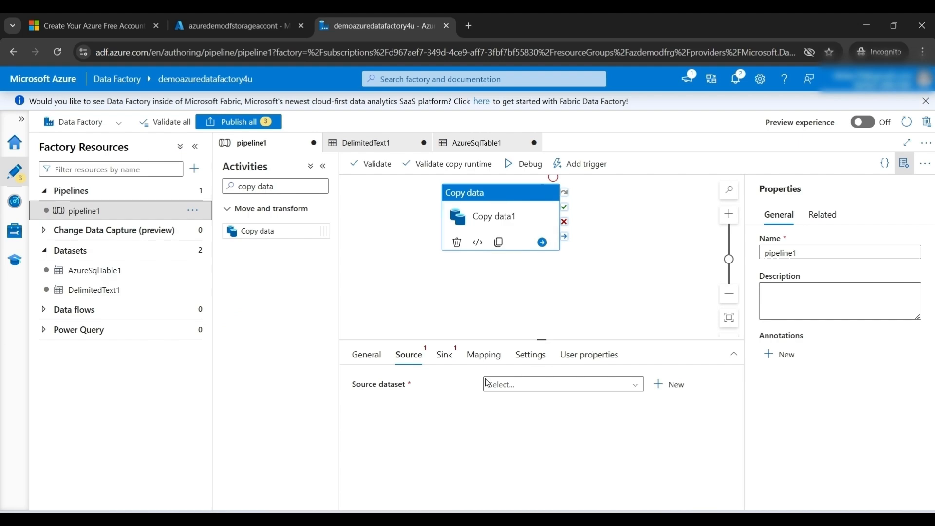
left_click(636, 389)
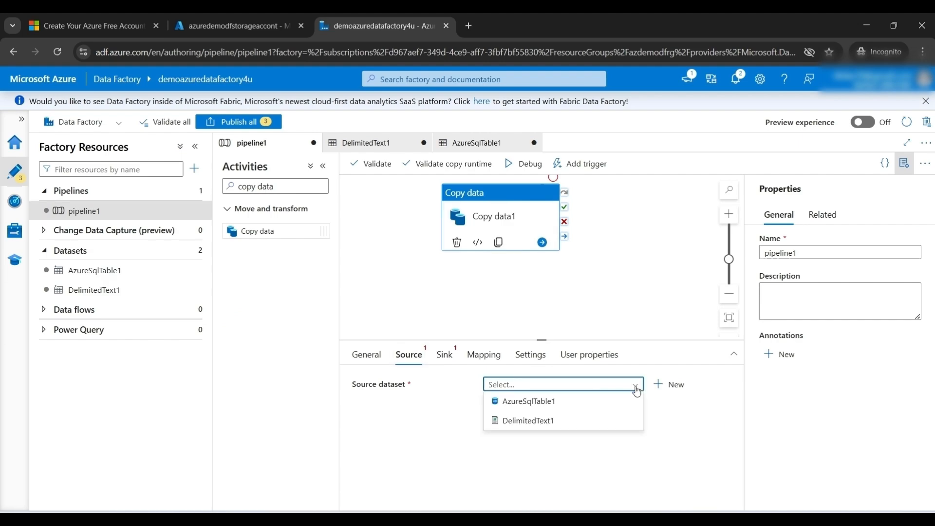
left_click(530, 420)
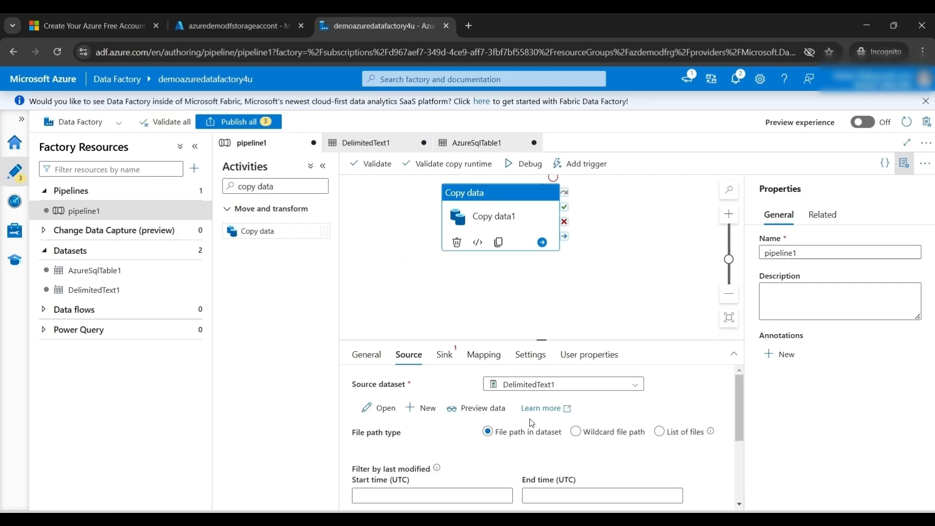
mouse_move(740, 408)
left_mouse_down()
mouse_move(743, 492)
mouse_move(743, 412)
left_mouse_up()
Step: Set AzureSqlTable1 as the Copy data1 activity's sink dataset and choose Auto create table as the table option
left_click(444, 354)
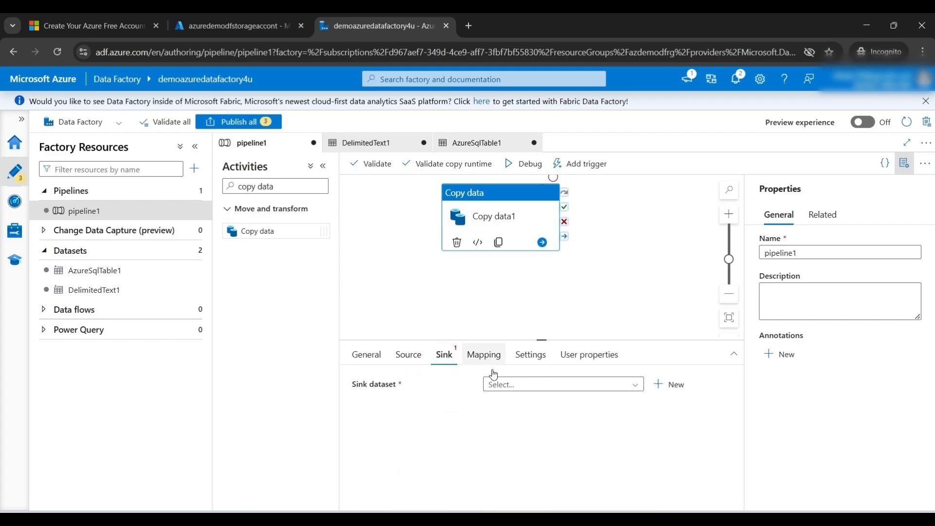
left_click(634, 387)
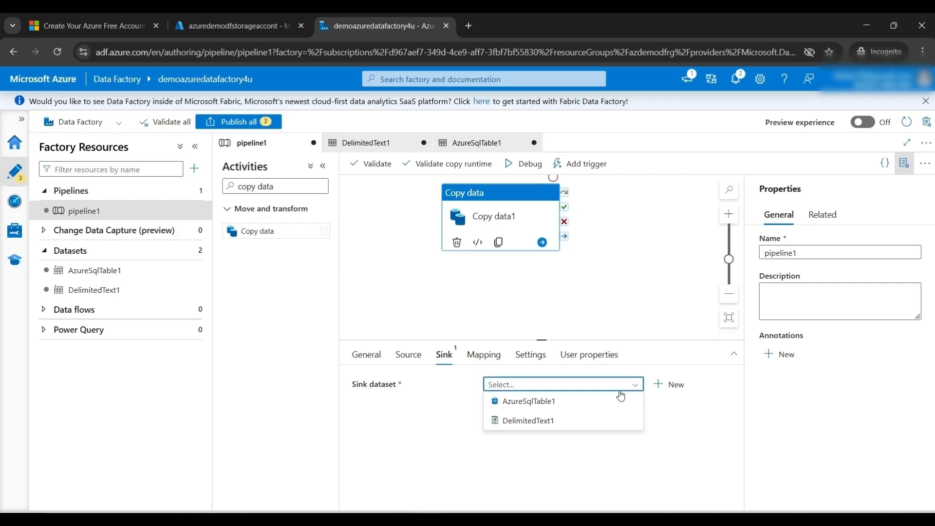
left_click(534, 401)
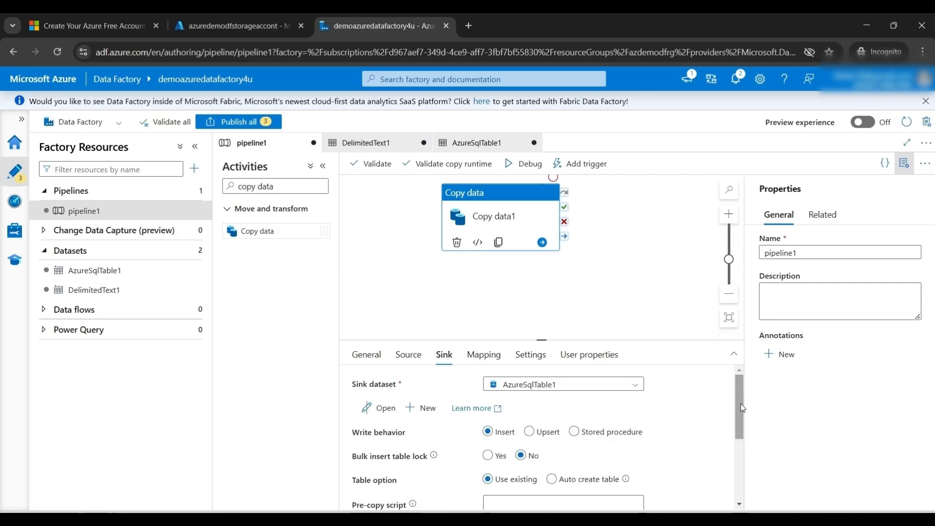
scroll(741, 404, "down", 1)
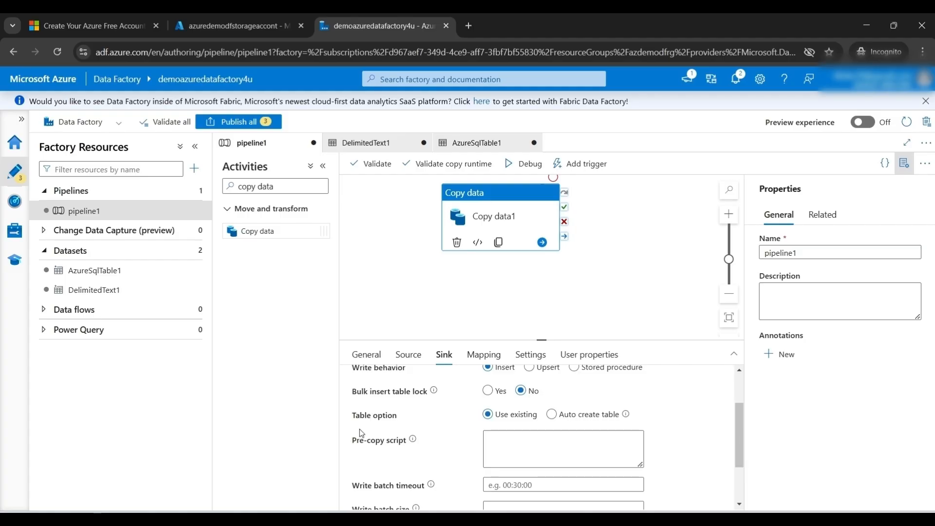
left_click(551, 414)
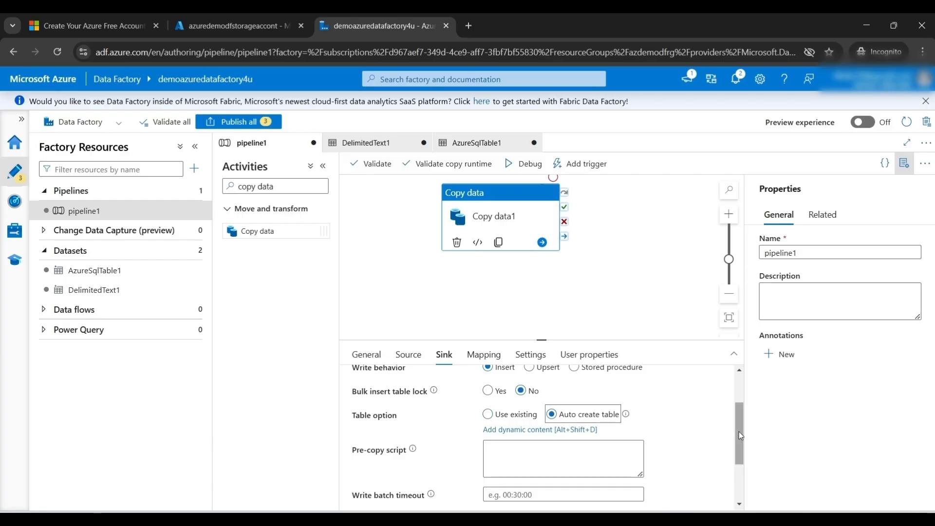
left_click_drag(738, 432, 742, 403)
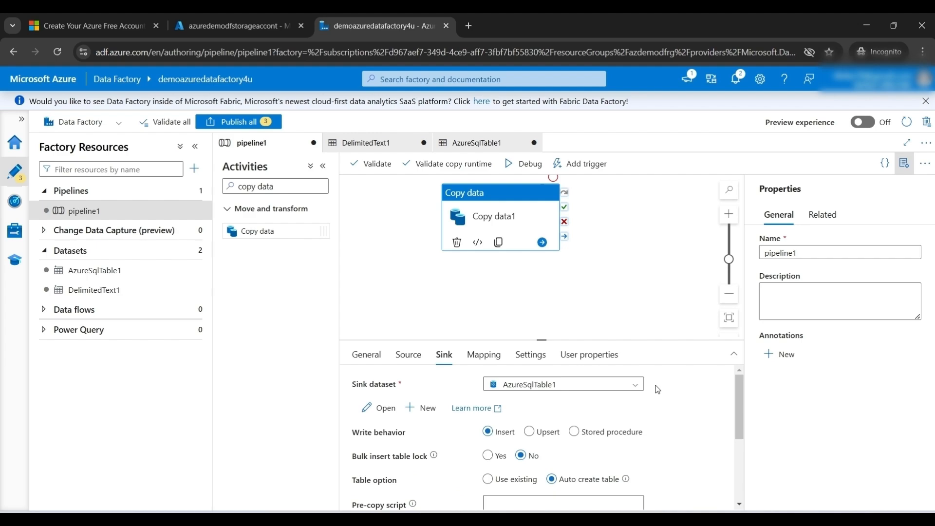
Step: Run pipeline1 in debug mode and collapse the properties, activities and resources panes to give the run output more room
left_click(517, 166)
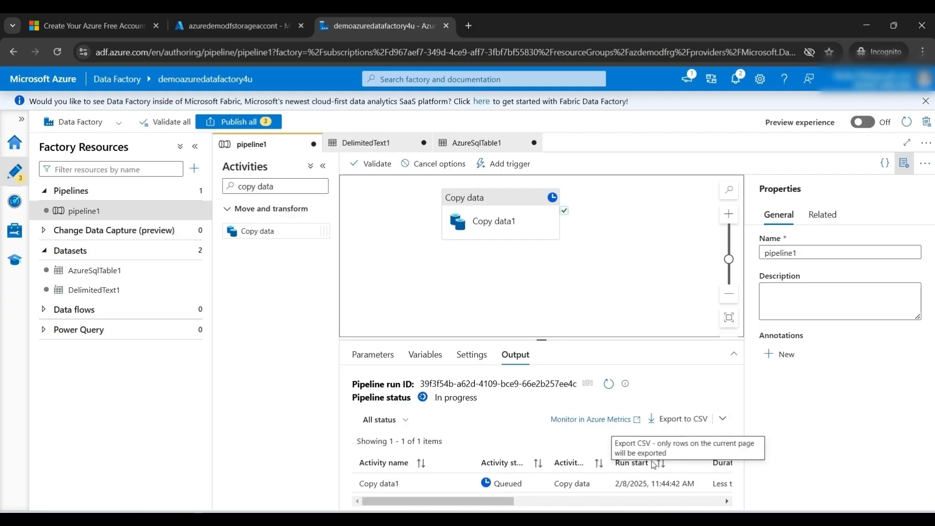
left_click(903, 168)
left_click(903, 168)
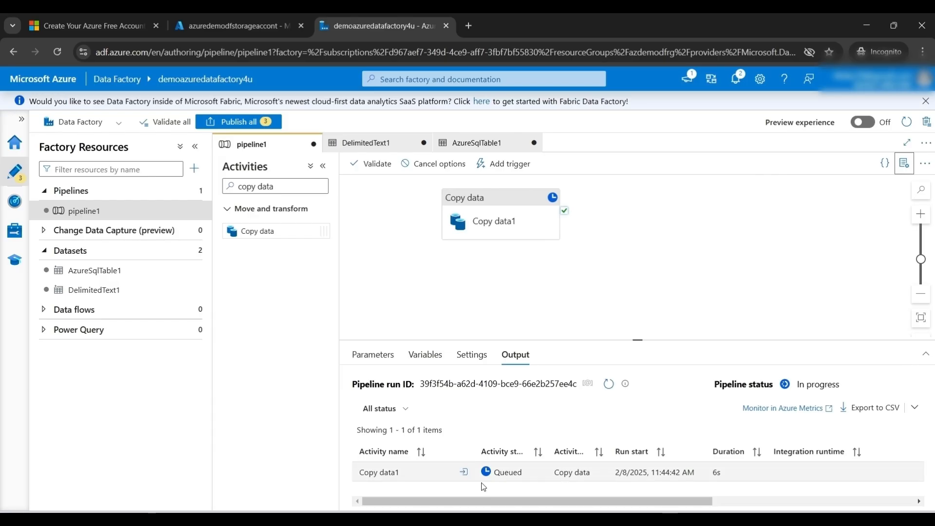
left_click(310, 166)
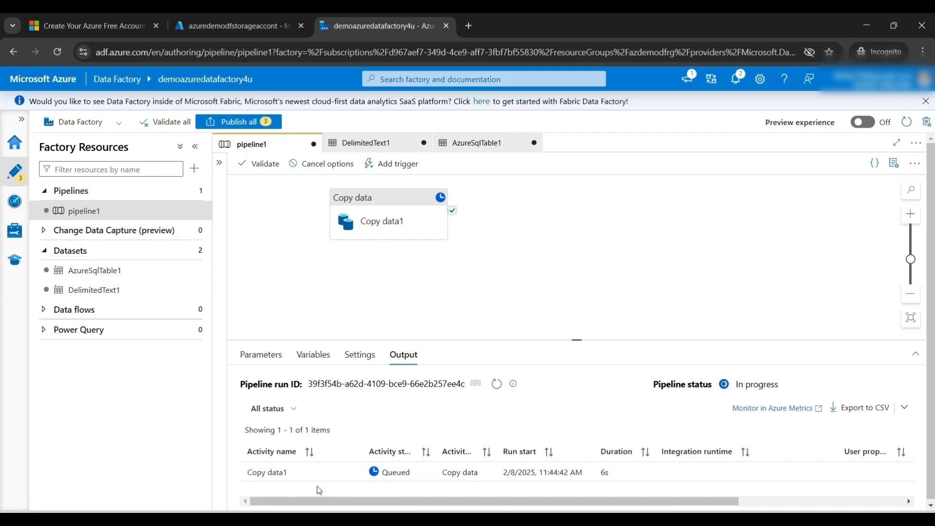
left_click(195, 146)
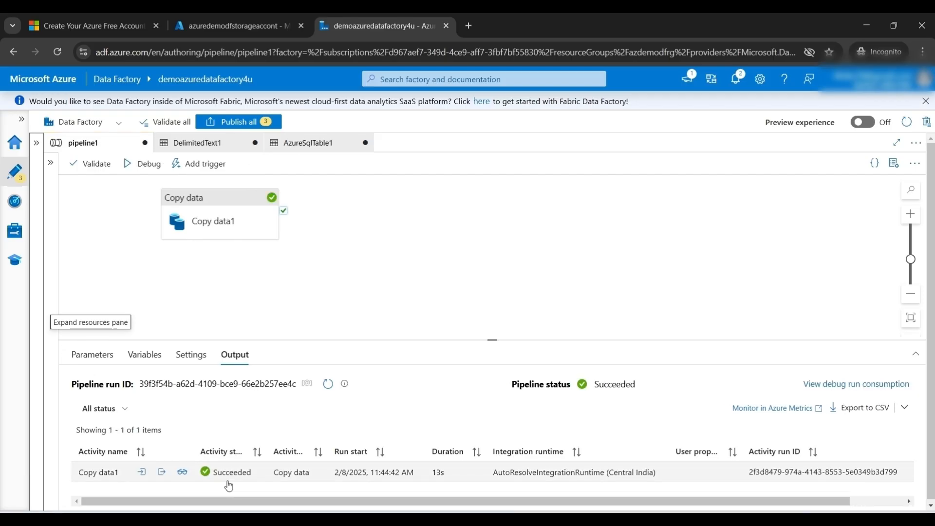
Step: Switch to the Azure portal and open the query editor of the azdemostagingdb SQL database
left_click(195, 27)
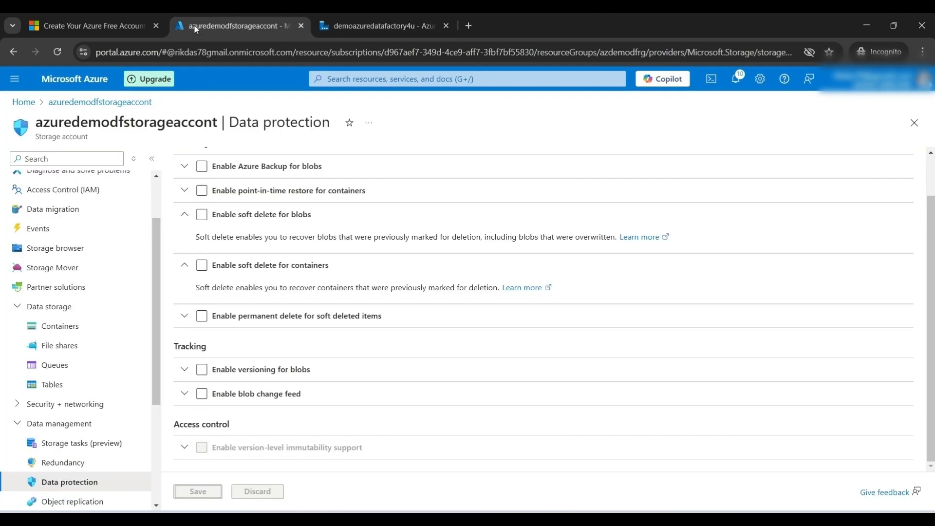
left_click(25, 102)
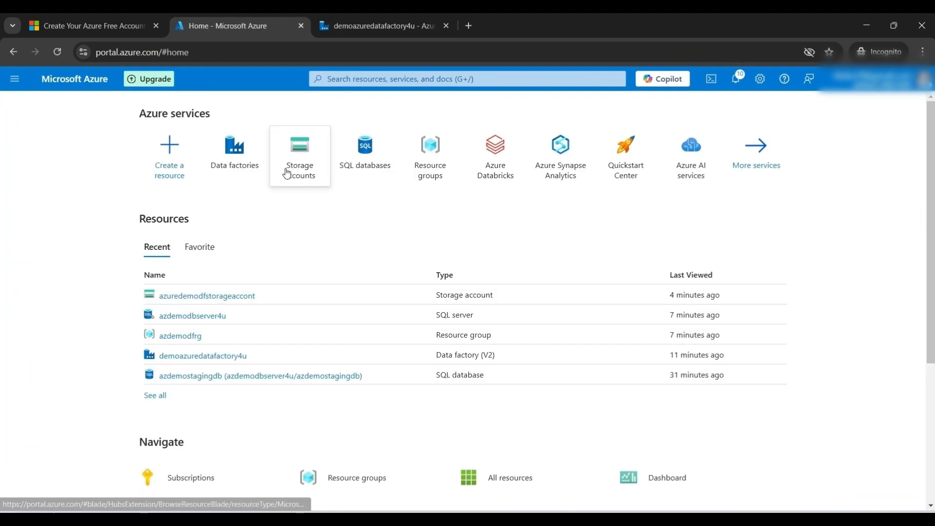
left_click(368, 177)
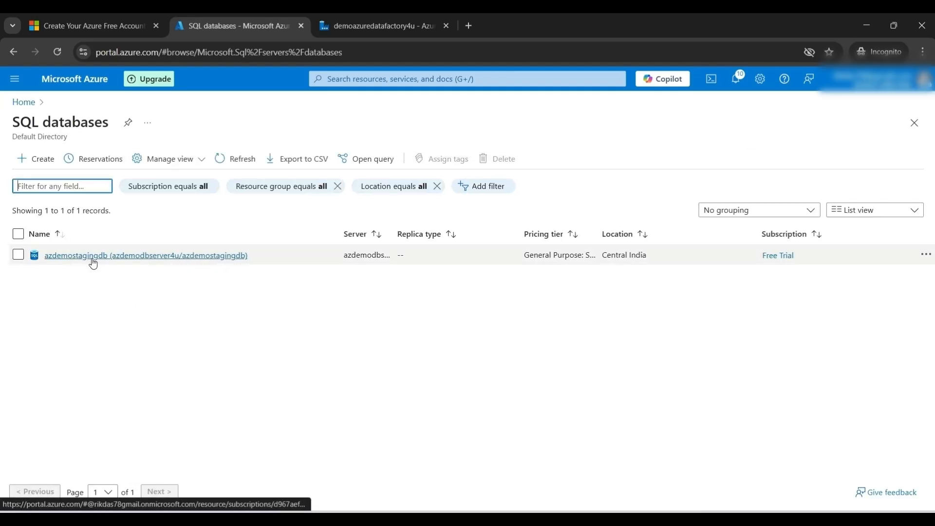
left_click(93, 260)
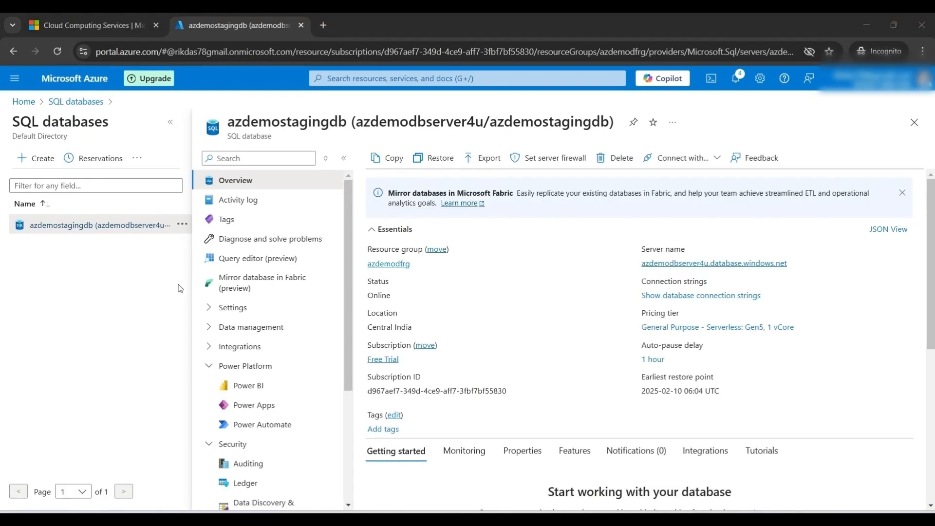
left_click(234, 265)
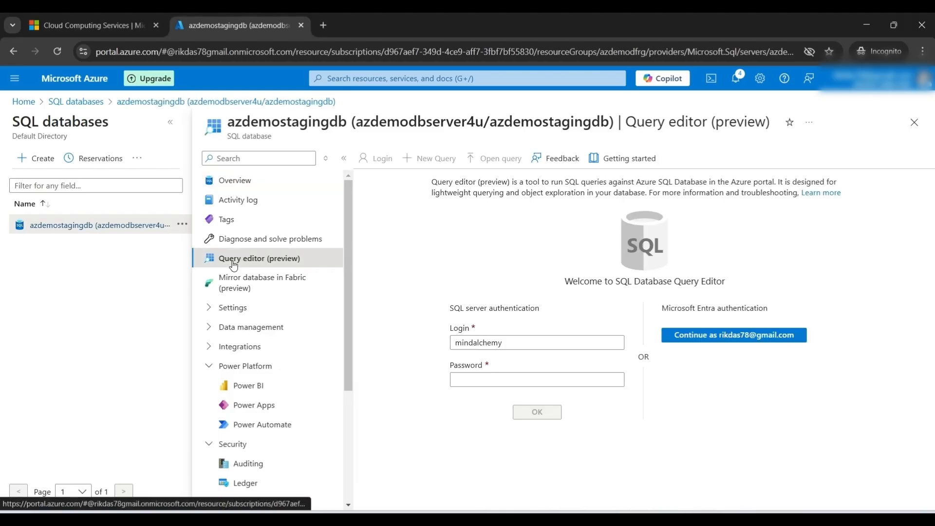
Step: Enter the SQL server login password, allowlist the client IP on server azdemodbserver4u, and sign in to the query editor
left_click(490, 379)
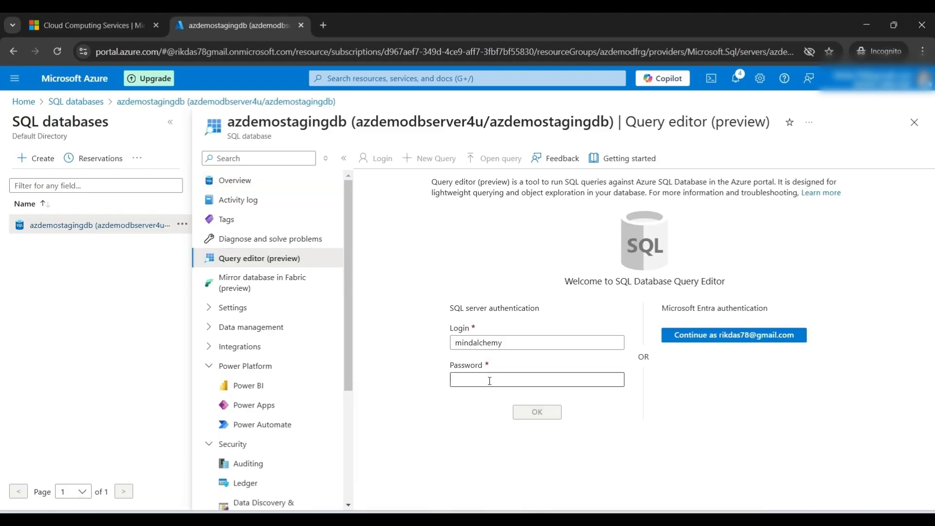
type("•")
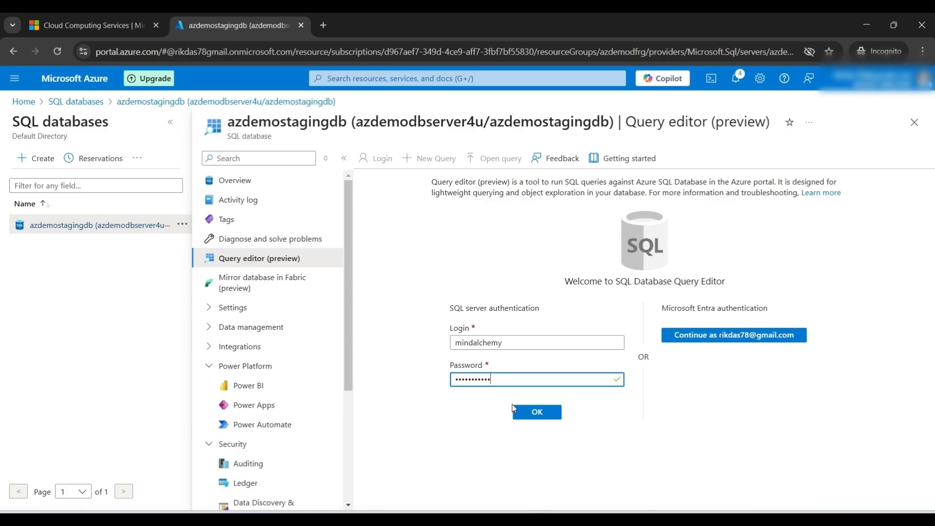
left_click(524, 413)
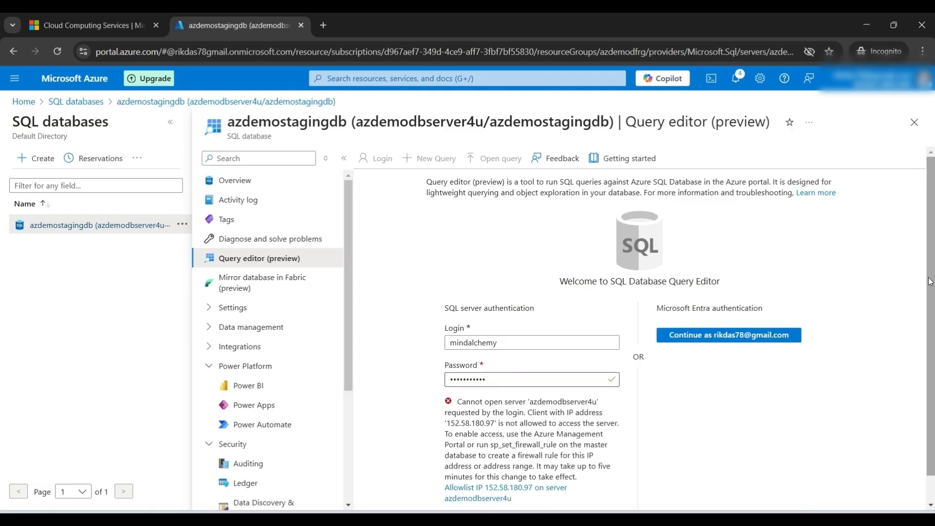
scroll(931, 274, "down", 1)
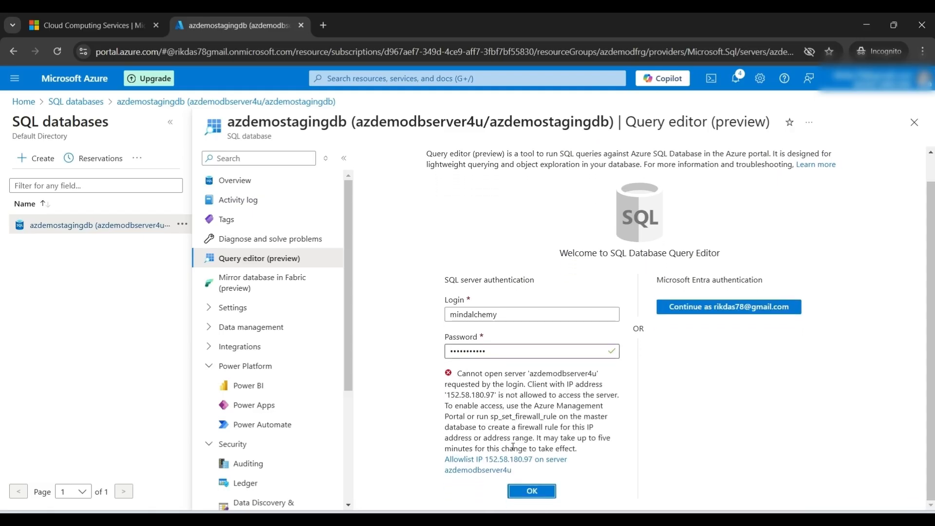
left_click(478, 466)
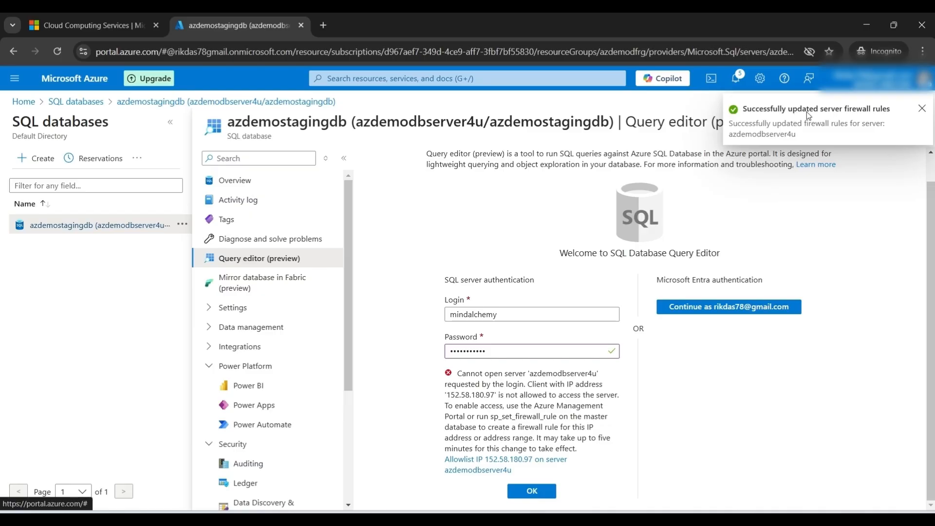
left_click(534, 492)
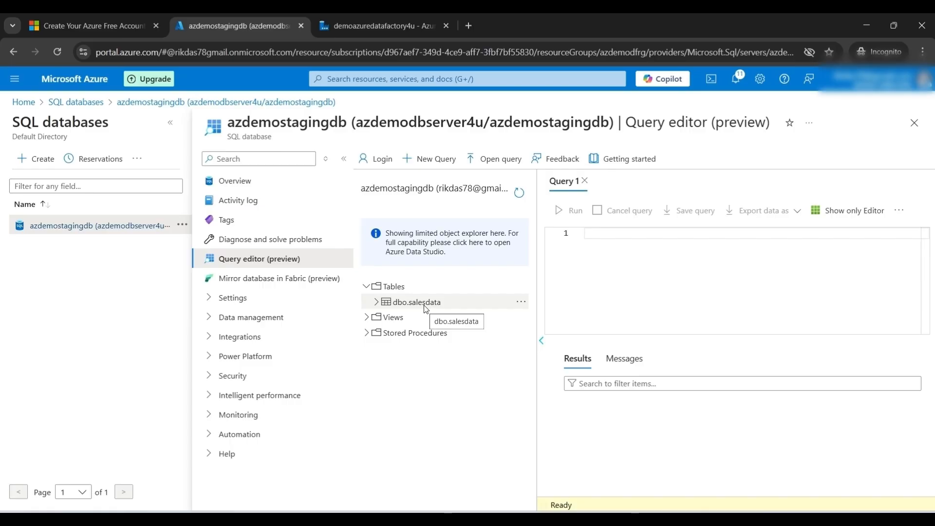
Step: Select the top 1000 rows of the dbo.salesdata table and examine the loaded records
left_click(521, 302)
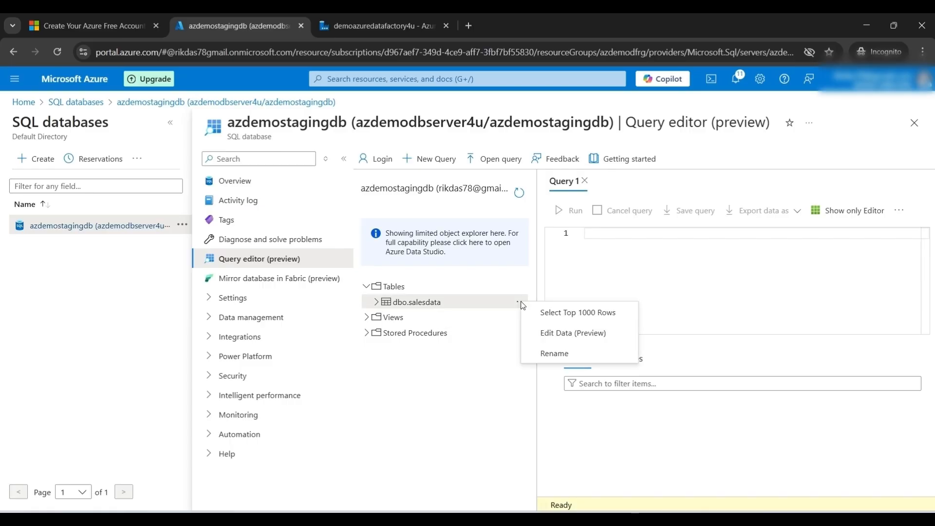
left_click(579, 313)
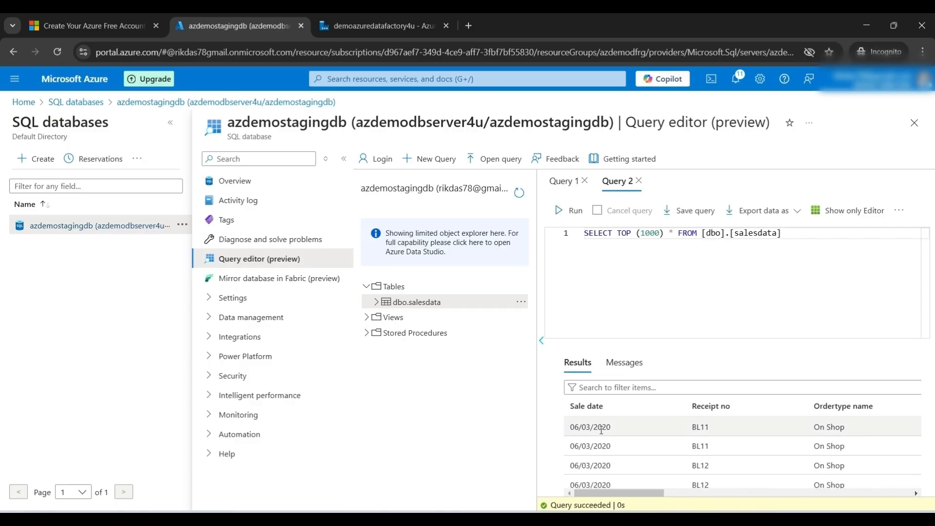
mouse_move(656, 493)
left_mouse_down()
mouse_move(896, 483)
mouse_move(655, 496)
left_mouse_up()
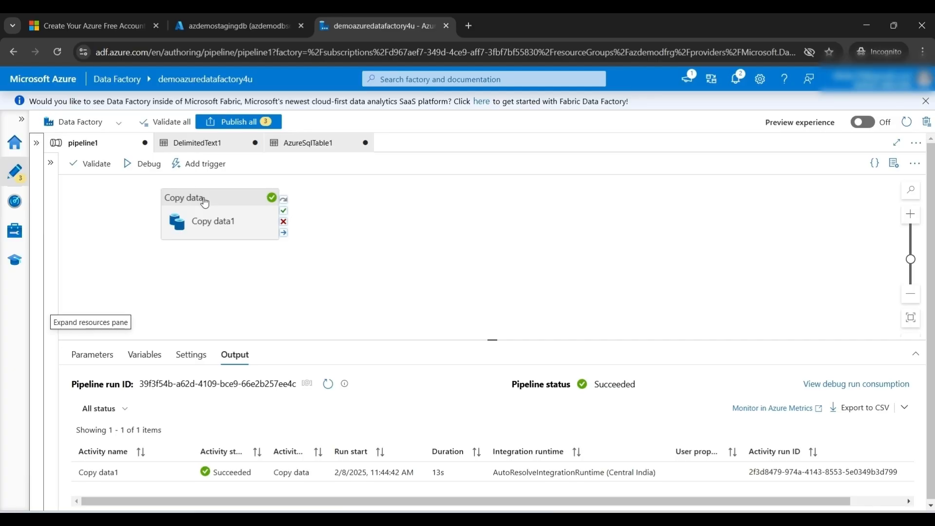
Step: Return to Azure Data Factory and move the Copy data1 activity toward the middle of the pipeline canvas
left_click(206, 200)
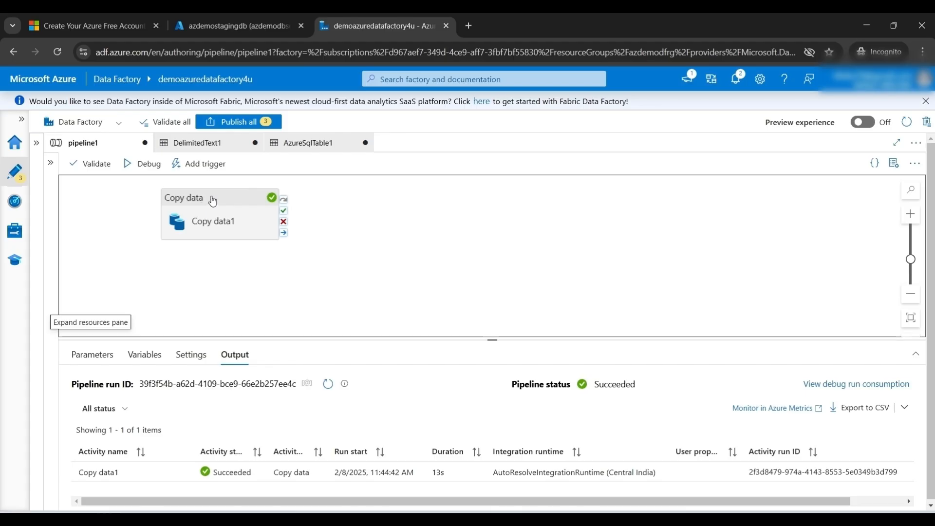
left_click_drag(287, 203, 498, 206)
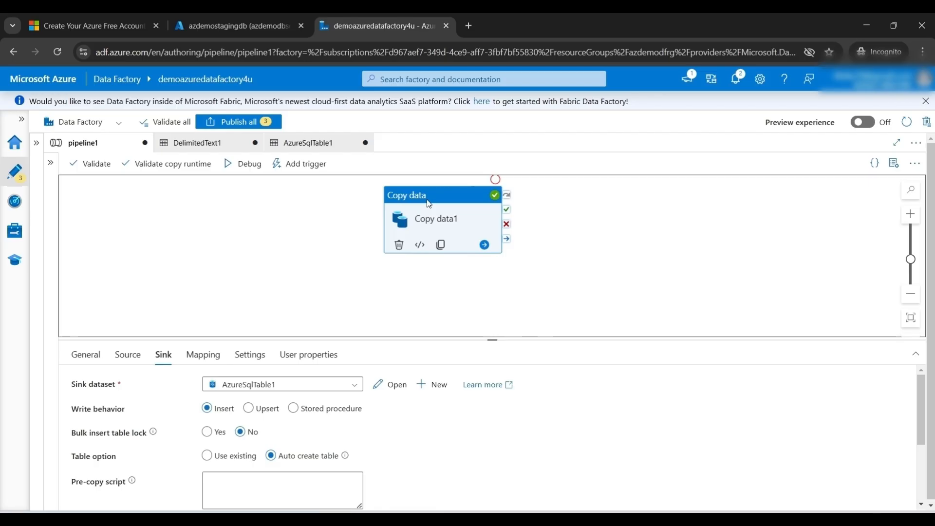
left_click_drag(426, 200, 427, 201)
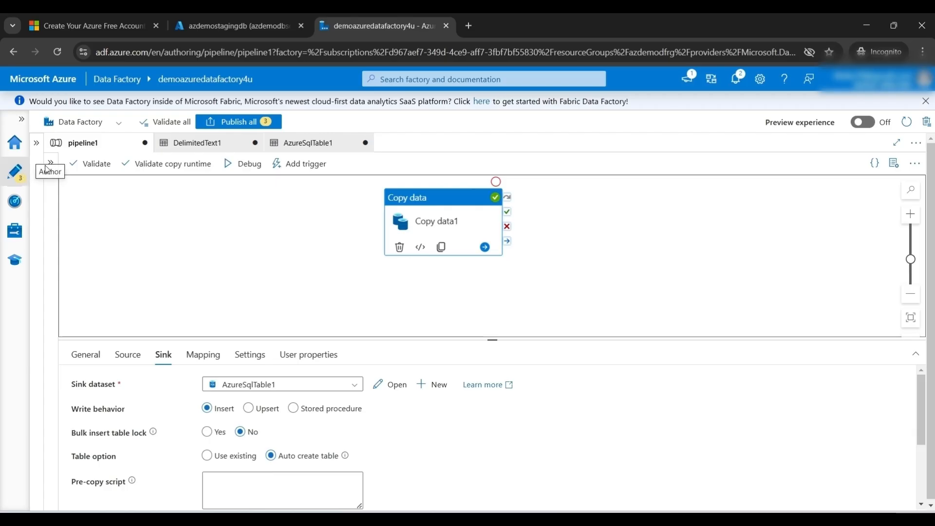
Step: Expand the factory resources and activities panes and add a second Copy data activity to the left of Copy data1
left_click(36, 142)
left_click(219, 162)
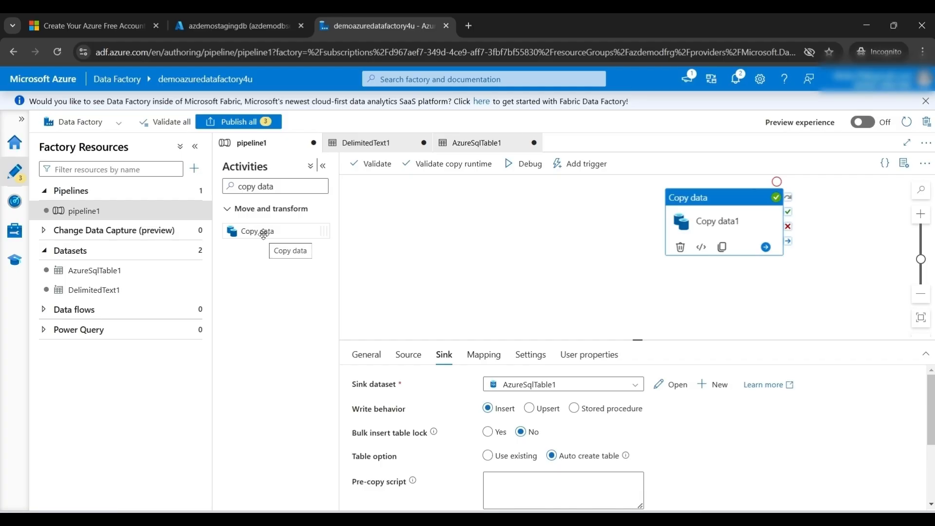
left_click_drag(263, 234, 456, 246)
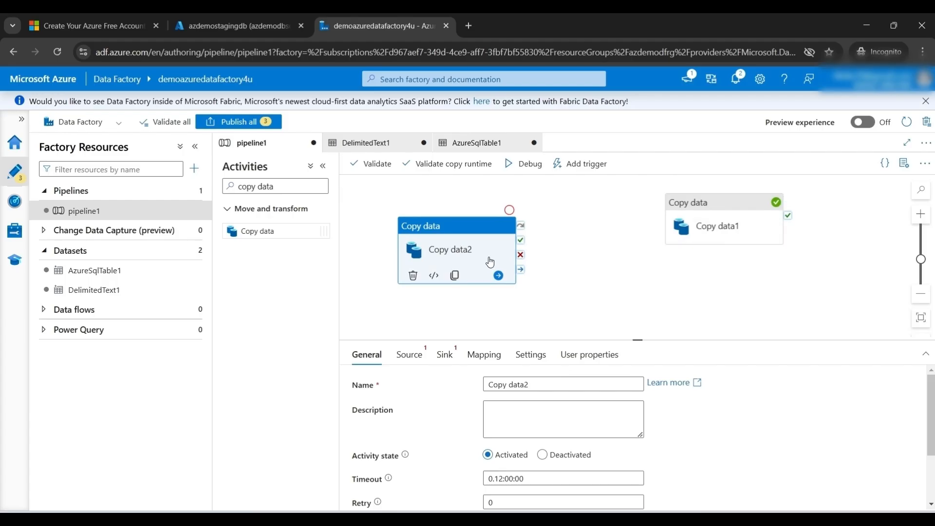
Step: Rename the Copy data1 activity as salesdata
left_click(715, 245)
left_click(444, 355)
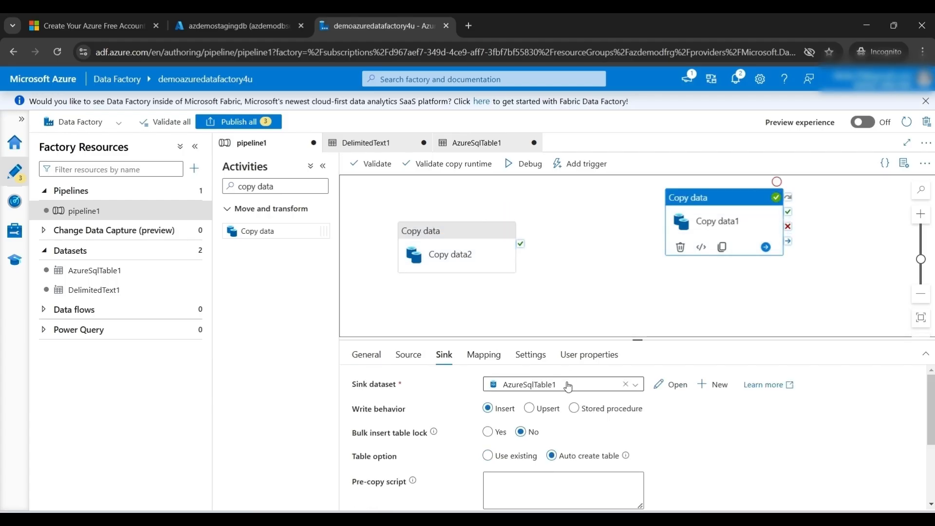
left_click(366, 354)
triple_click(542, 382)
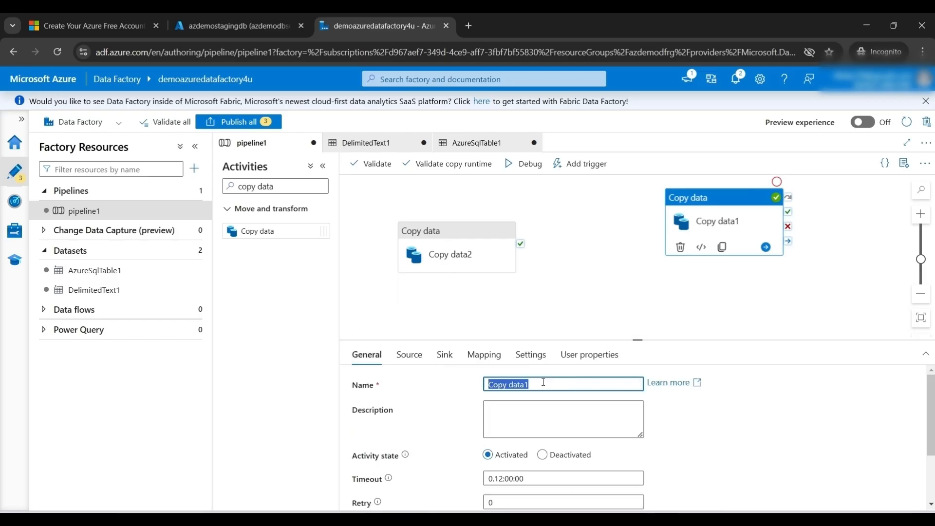
type("salesdata")
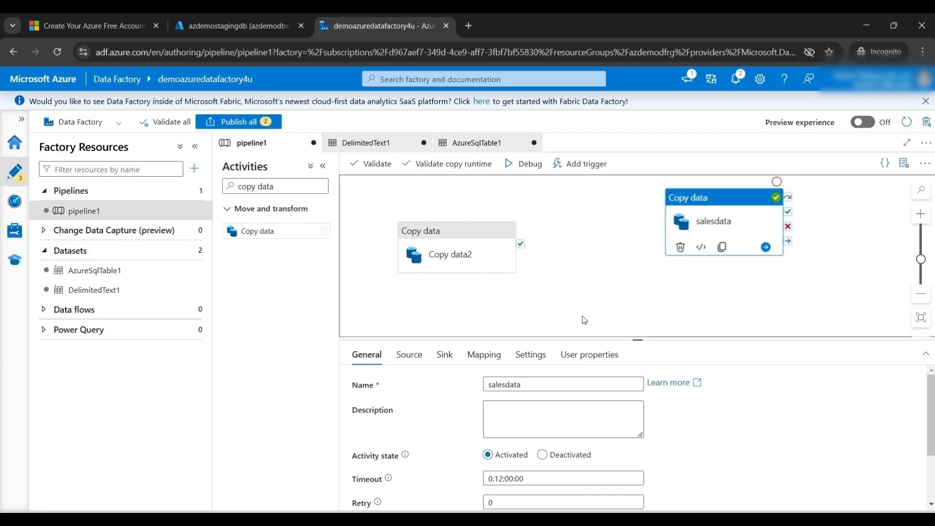
Step: Rename the Copy data2 activity as productdata
left_click(555, 314)
left_click(458, 264)
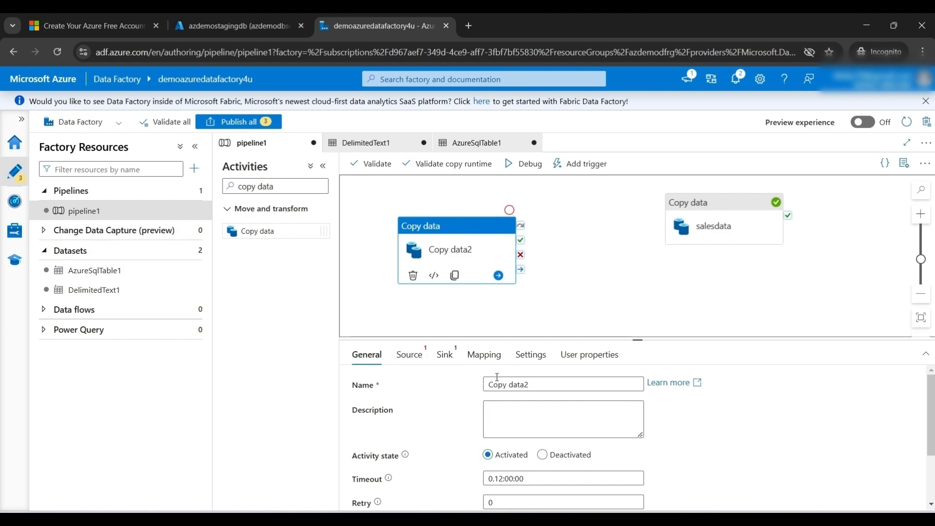
left_click(521, 381)
triple_click(527, 384)
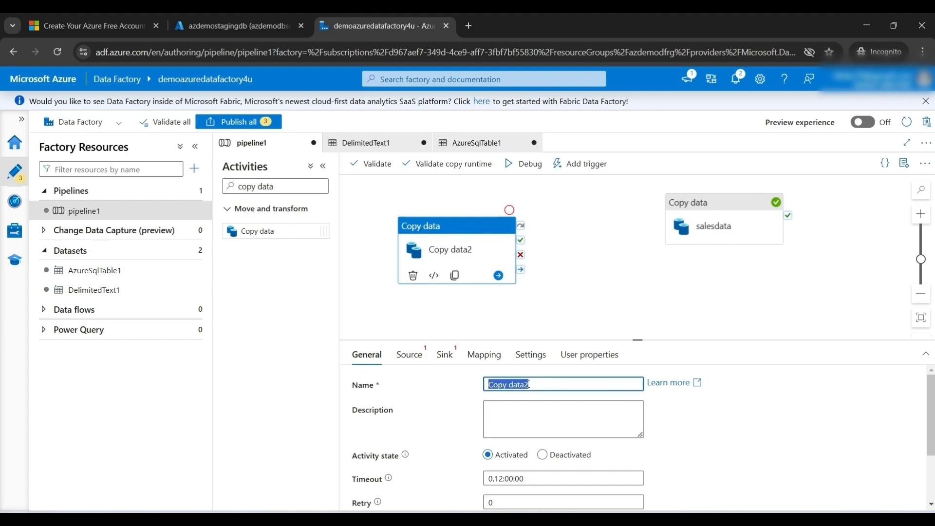
type("productdata")
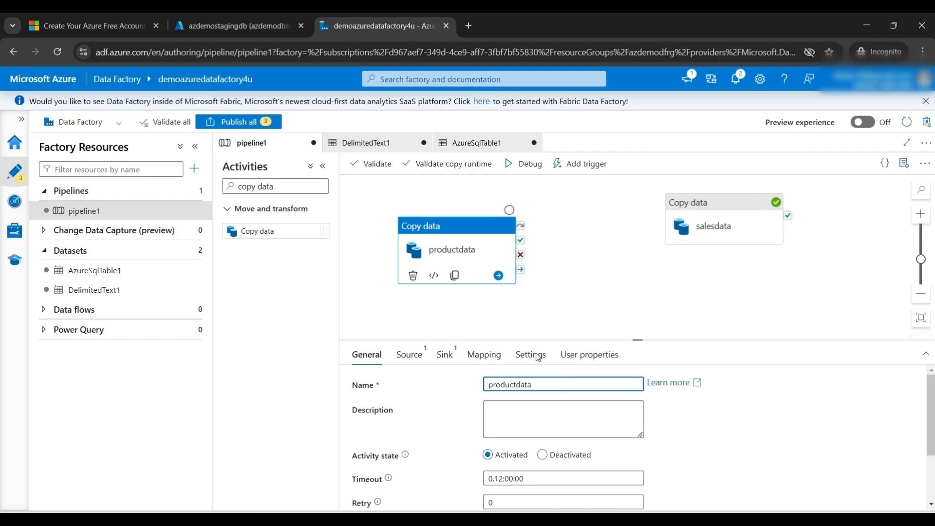
Step: Start a new source dataset for the productdata activity, using Azure Data Lake Storage Gen2 with the DelimitedText format
left_click(410, 366)
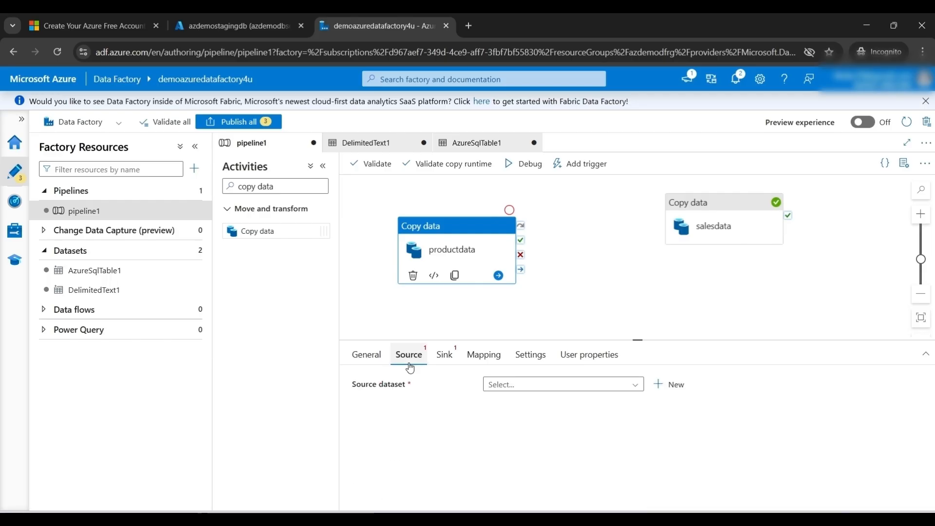
left_click(635, 385)
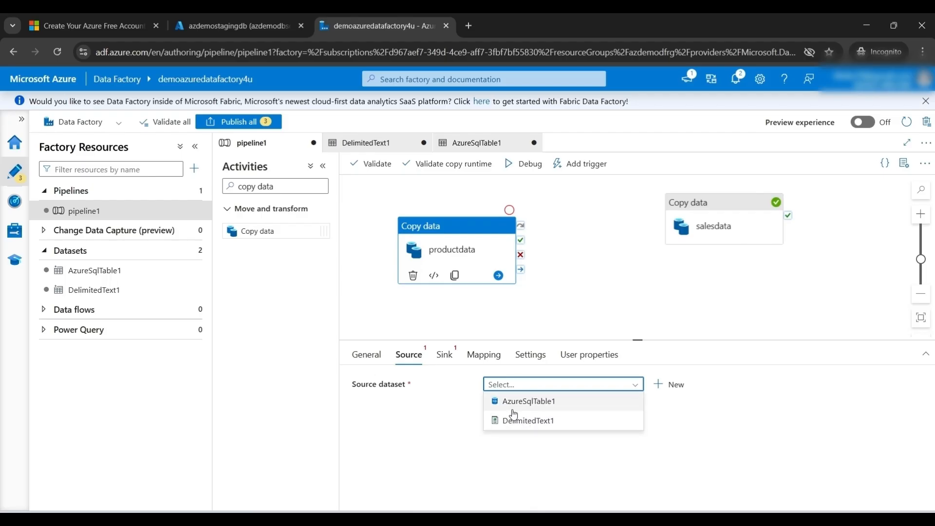
left_click(437, 425)
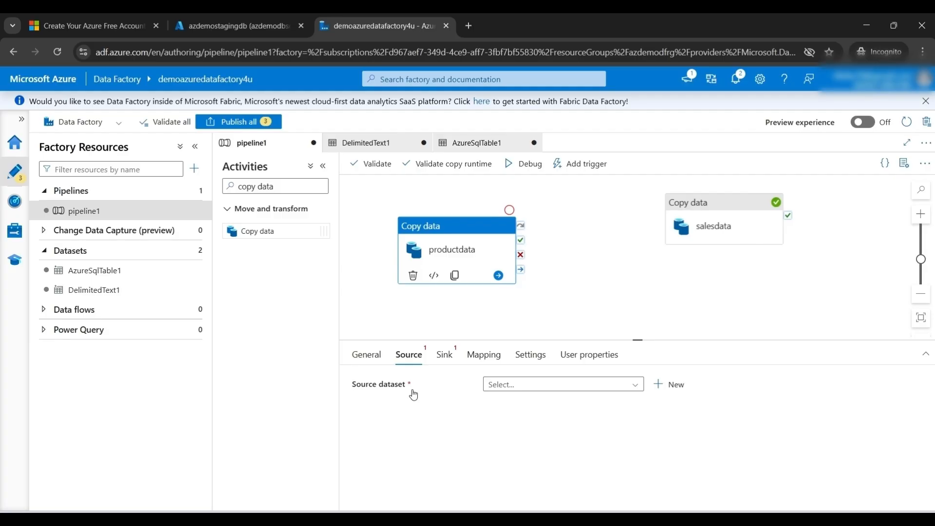
left_click(667, 384)
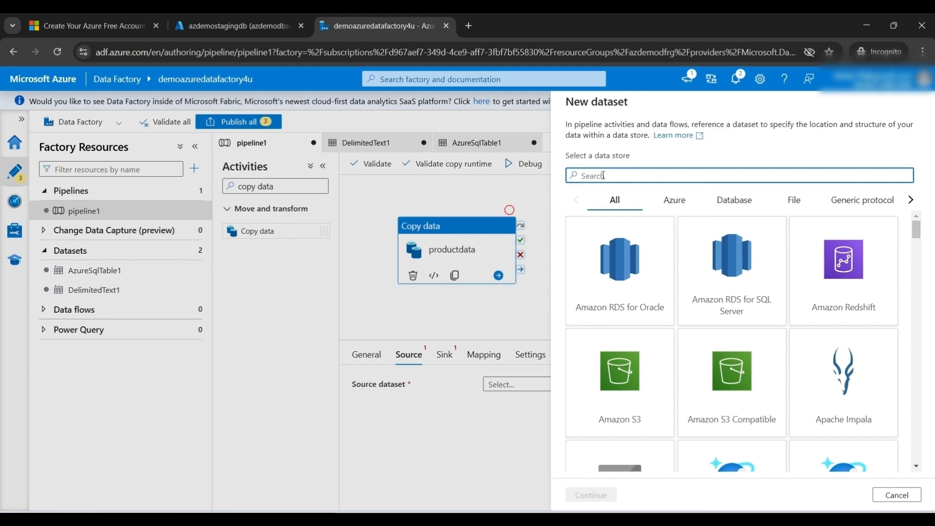
type("stor")
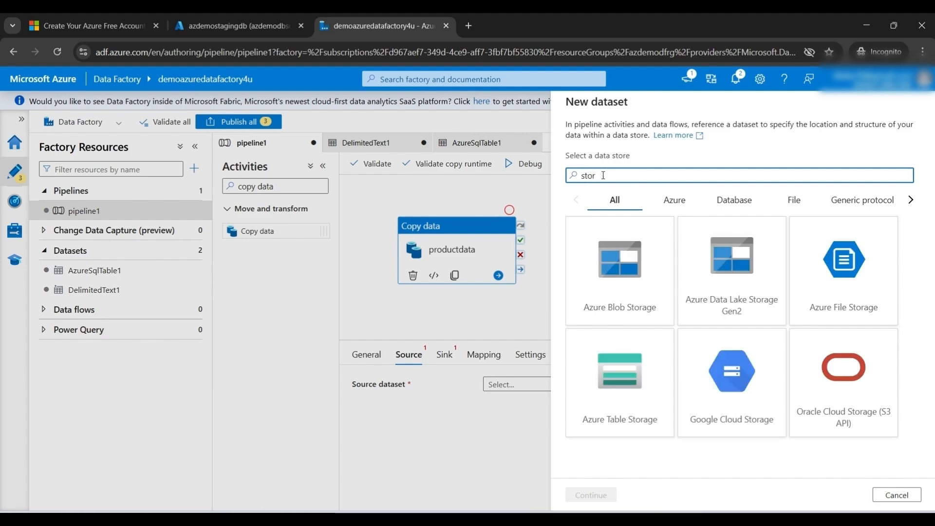
left_click(725, 244)
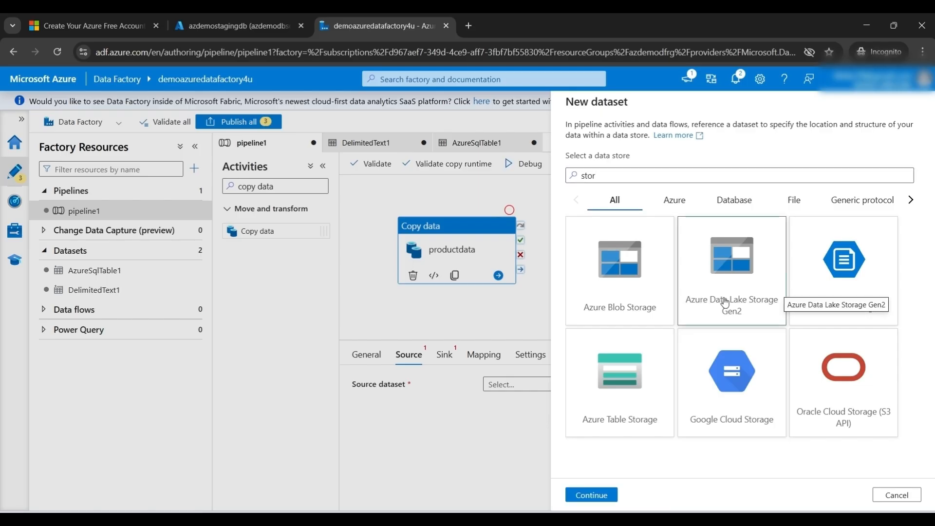
left_click(591, 495)
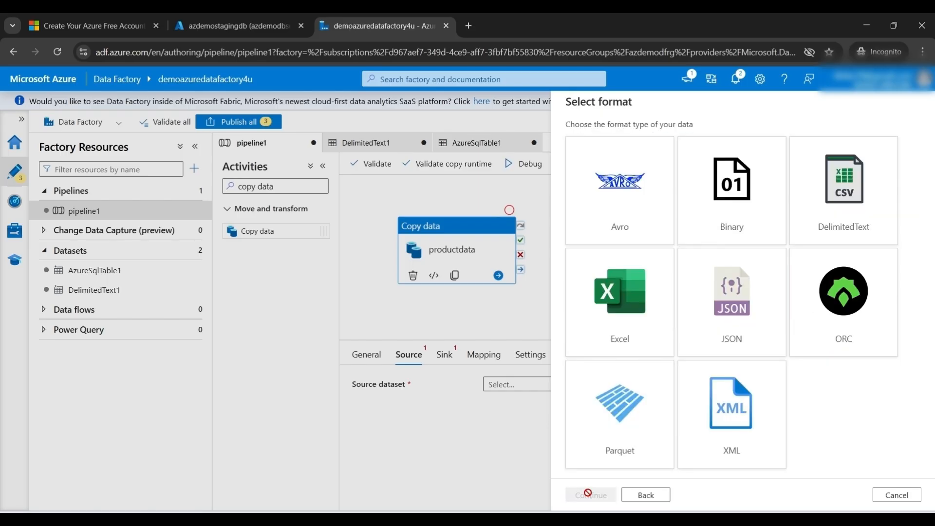
left_click(841, 215)
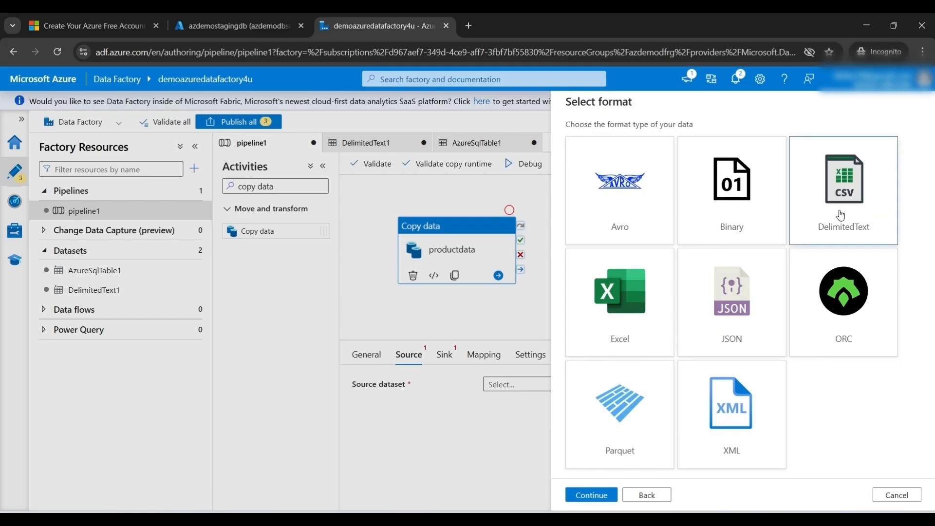
left_click(590, 495)
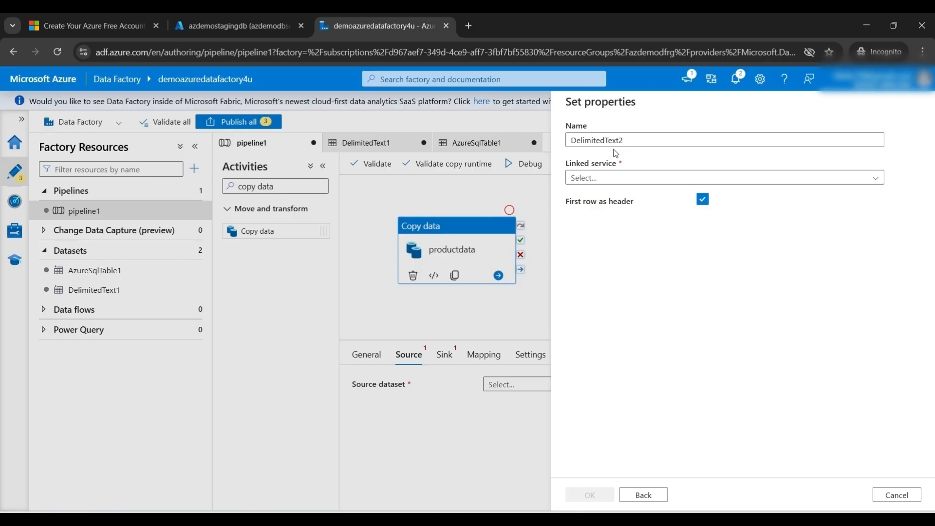
Step: Link the source dataset to AzureDataLakeStorage1, choose Product.csv from azuredfdemocontainer as its file, and create the dataset
left_click(591, 179)
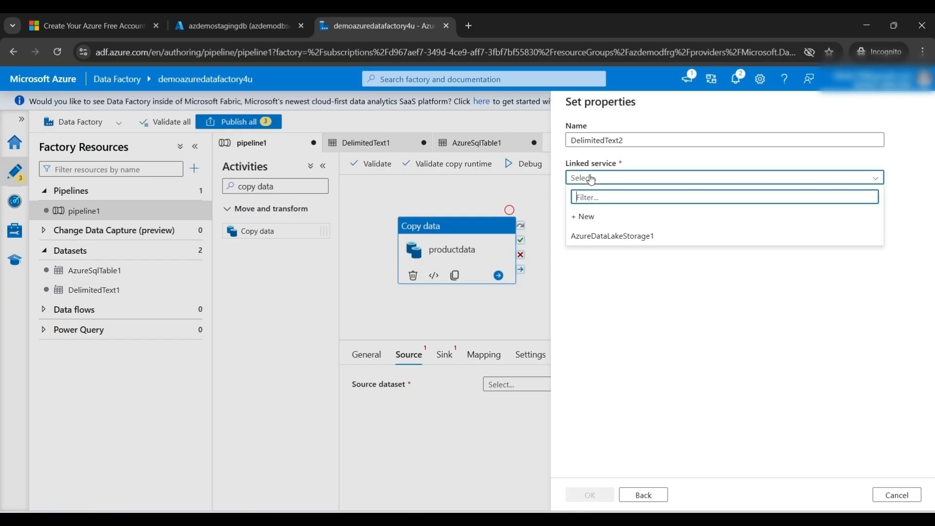
left_click(618, 235)
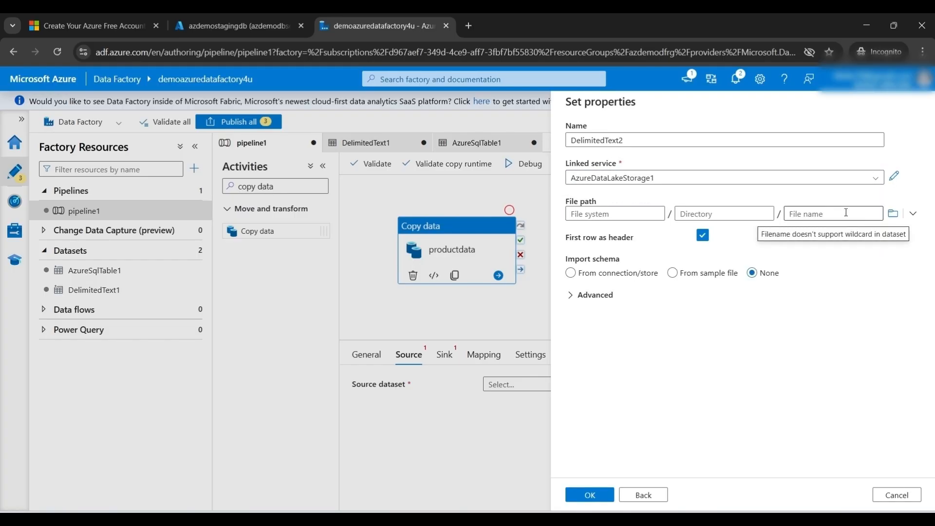
left_click(893, 217)
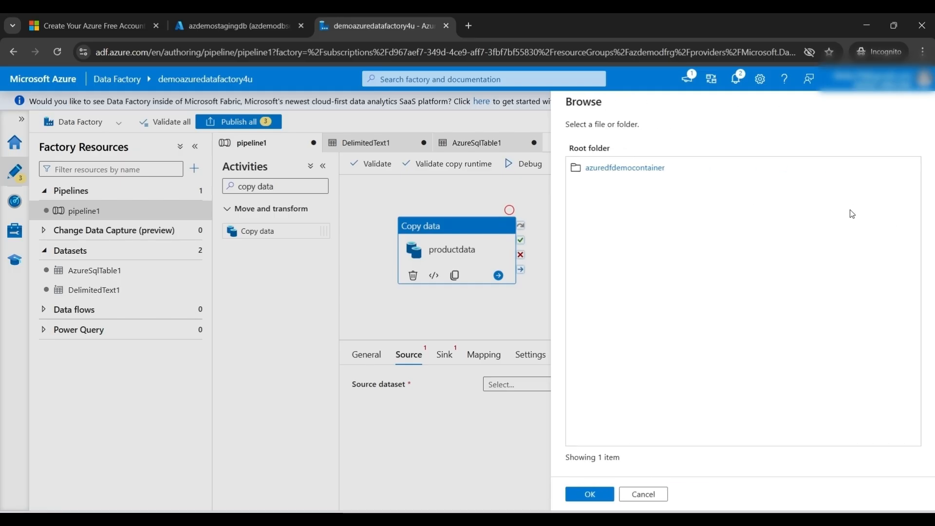
left_click(622, 169)
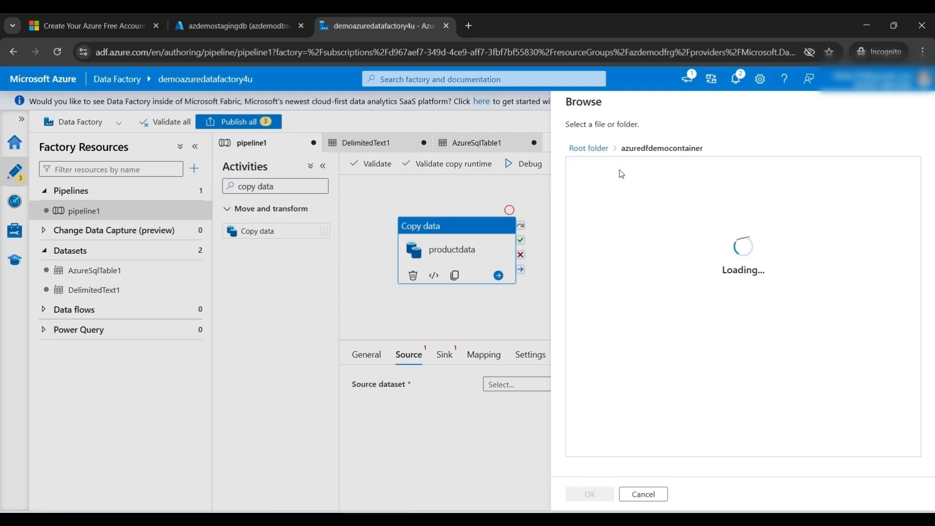
left_click(621, 171)
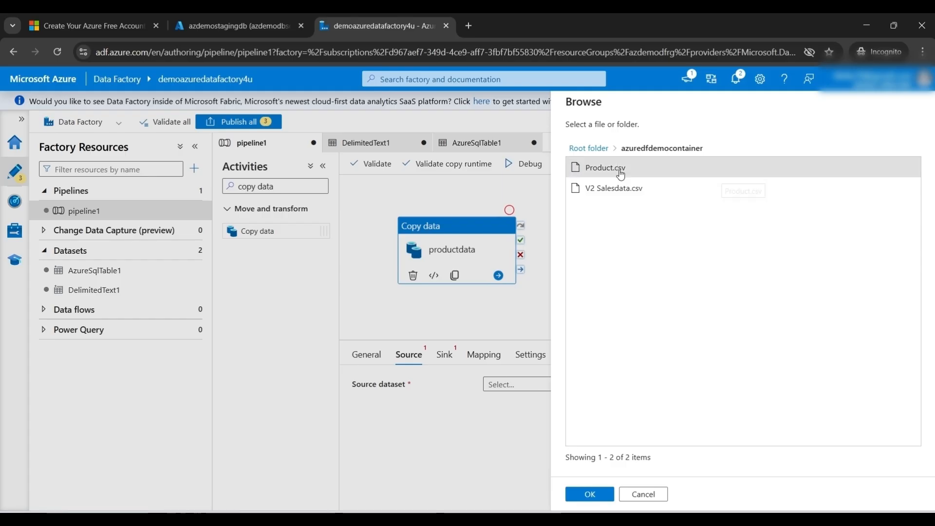
left_click(603, 503)
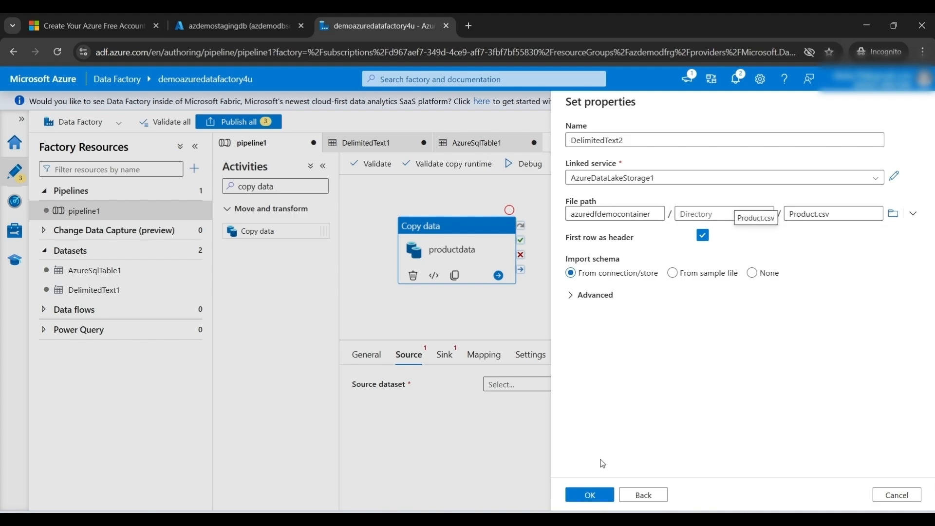
left_click(584, 502)
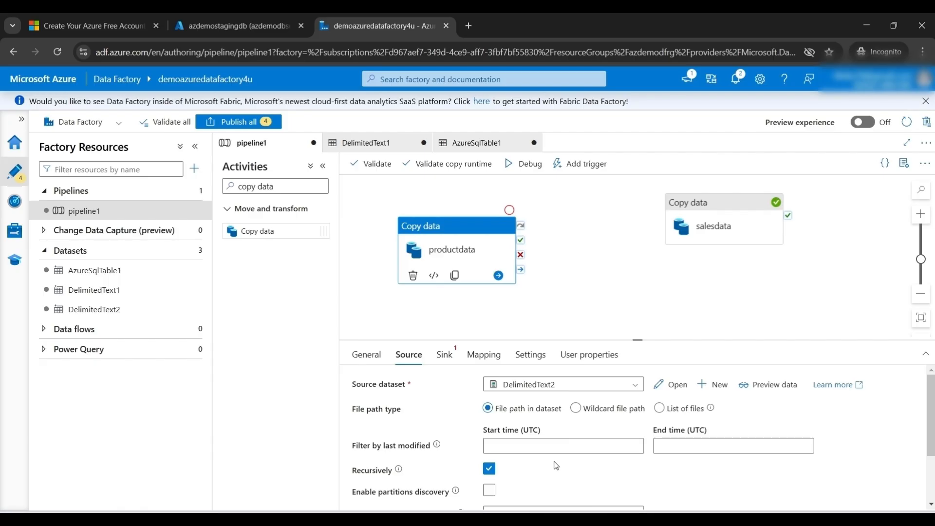
Step: Start a new sink dataset for the productdata activity, using Azure SQL Database as the data store
left_click(445, 355)
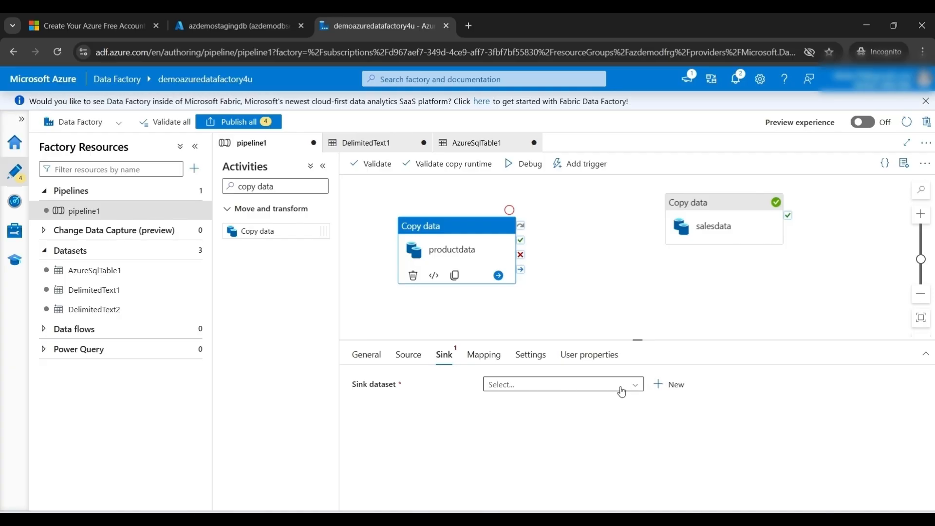
left_click(638, 387)
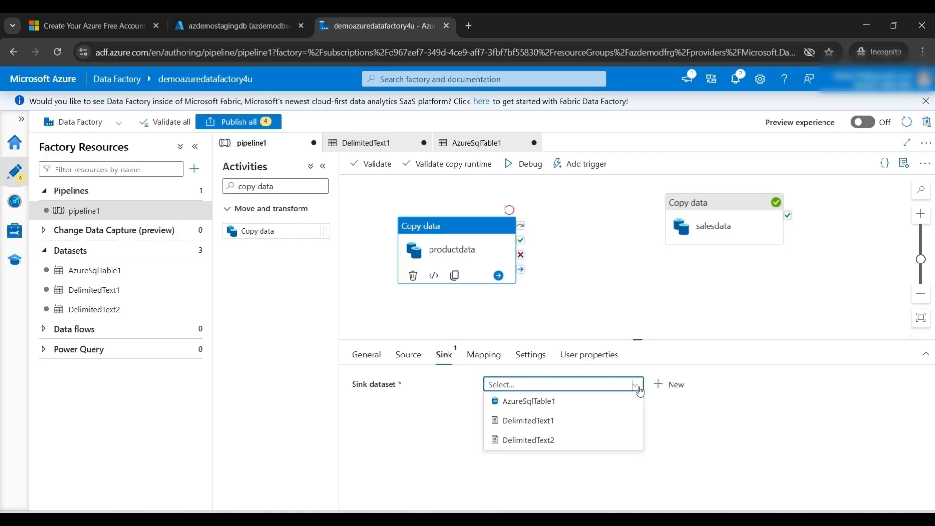
left_click(656, 409)
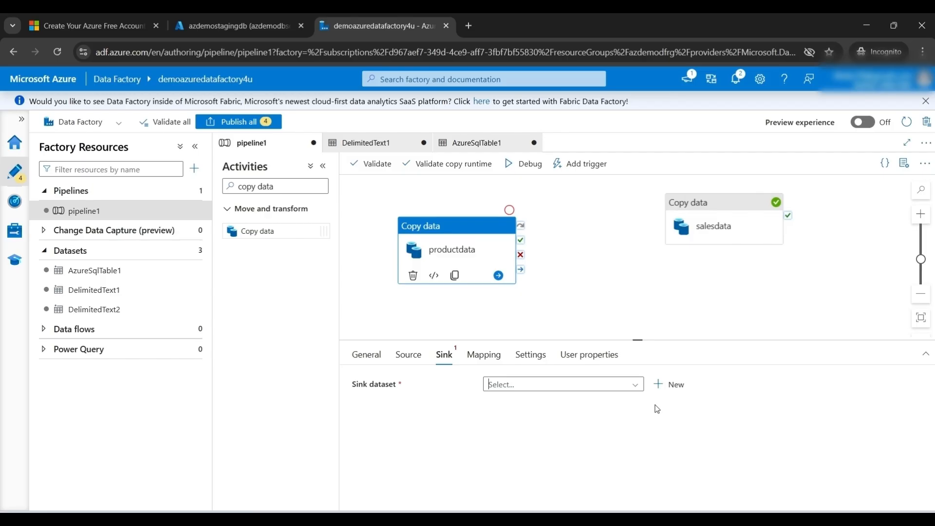
left_click(658, 389)
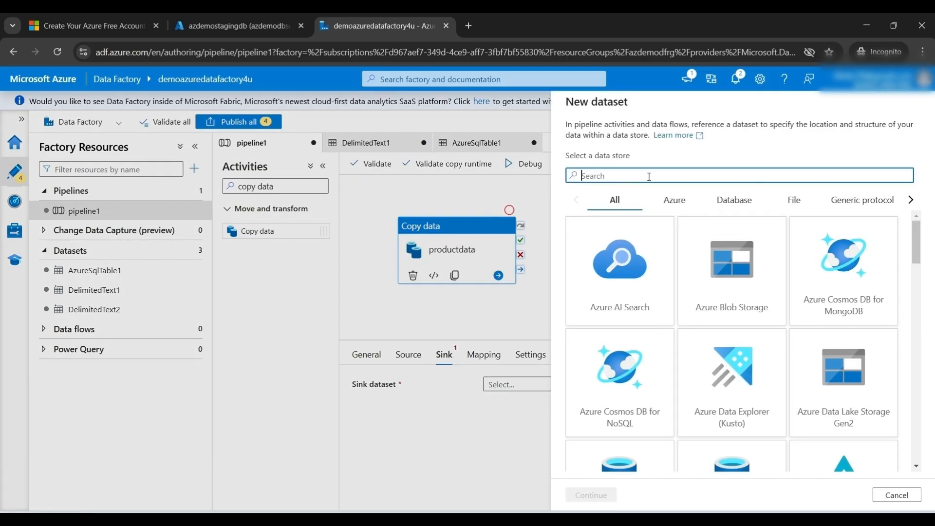
type("sql")
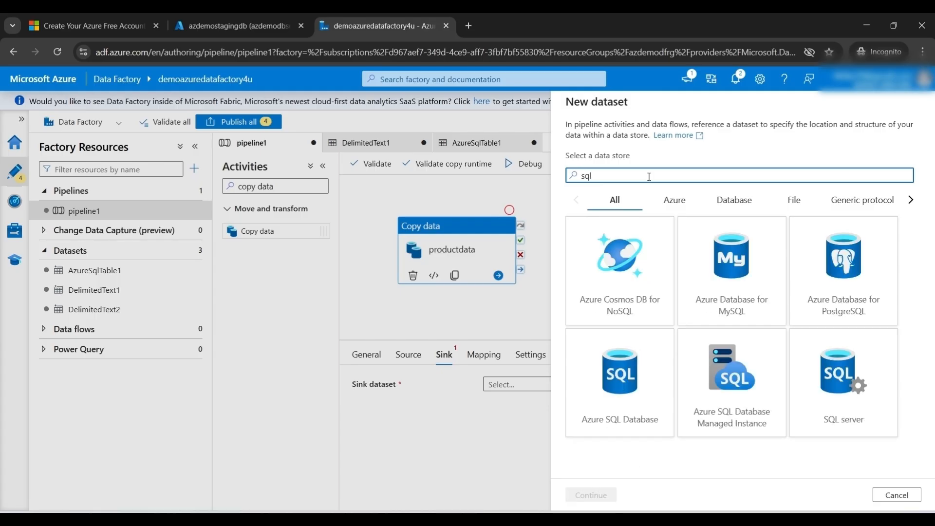
left_click(638, 412)
left_click(589, 495)
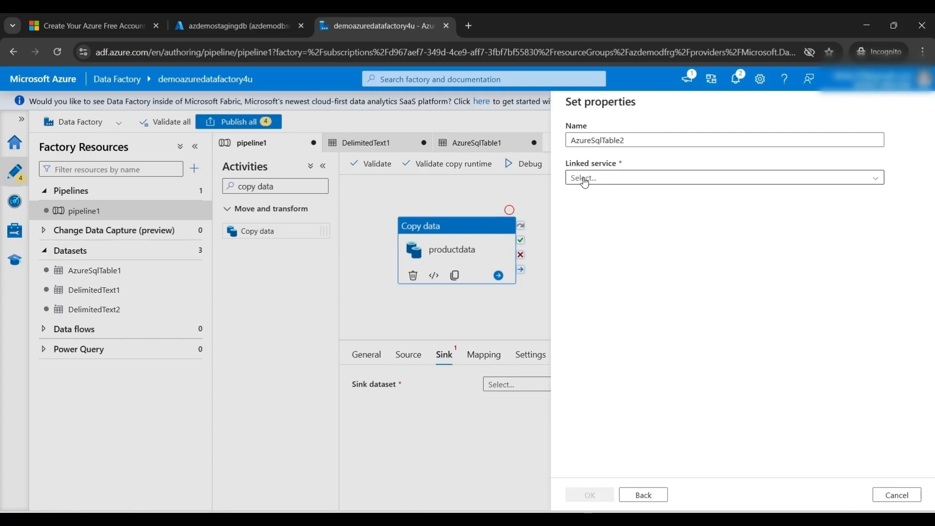
Step: Link the sink dataset to StagingdbLS, manually enter the table dbo.product, set schema import to None, and create the dataset
left_click(603, 183)
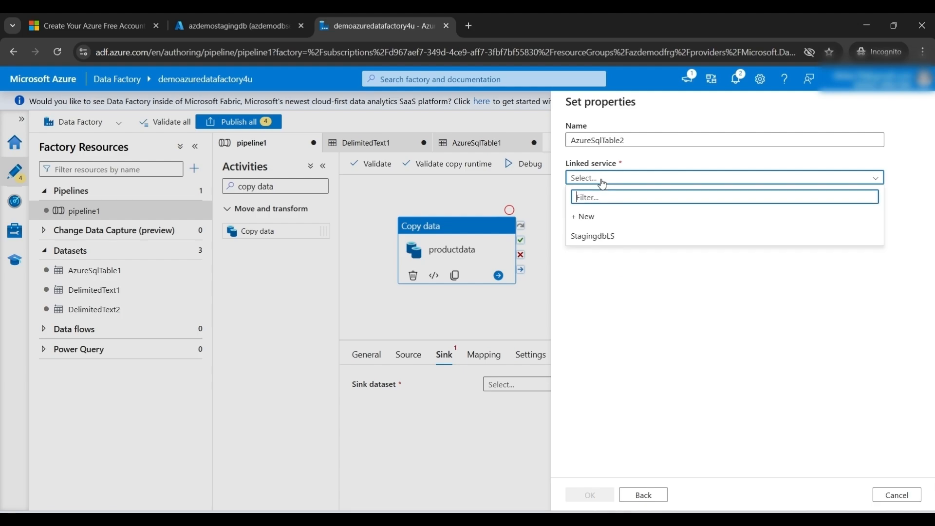
left_click(591, 235)
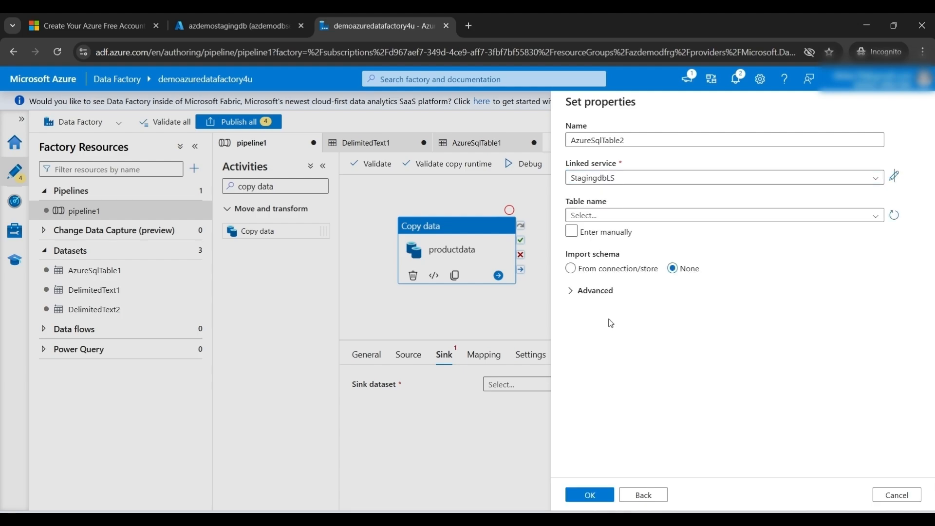
left_click(572, 232)
left_click(624, 216)
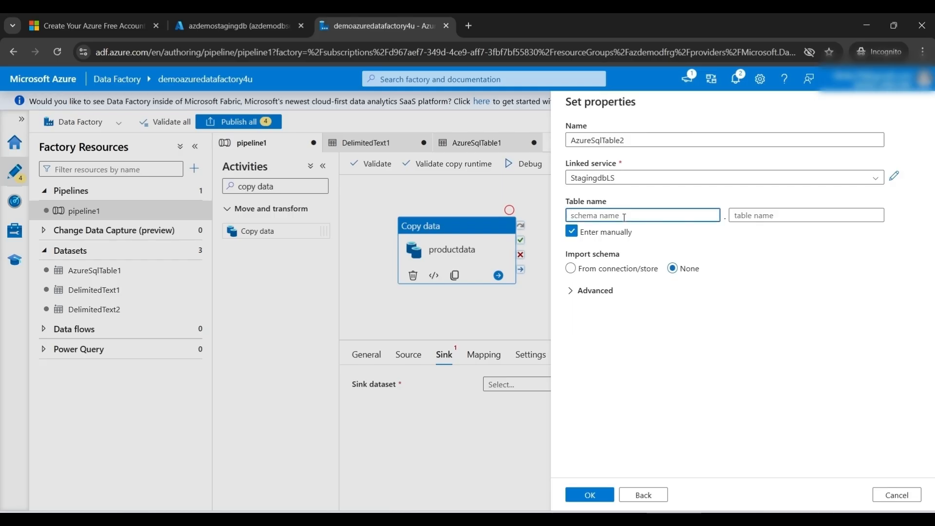
type("dbo")
key("Tab")
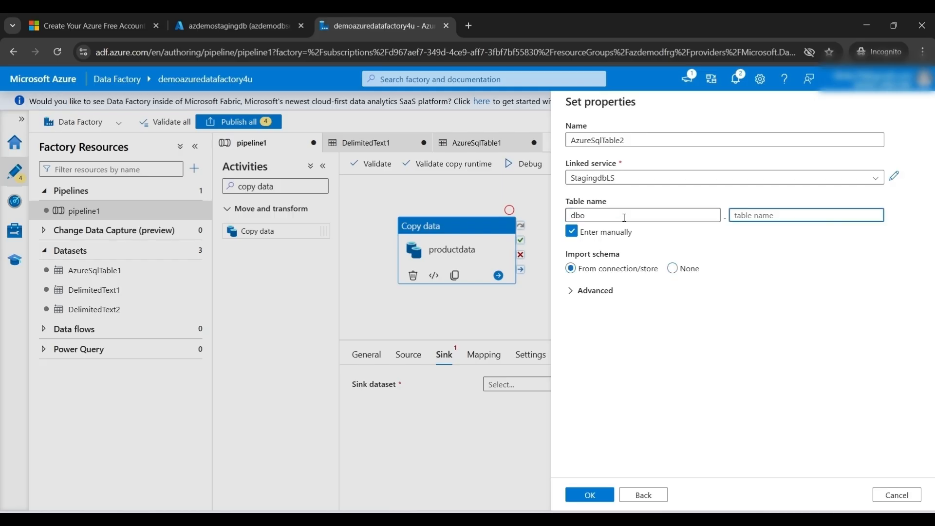
type("product")
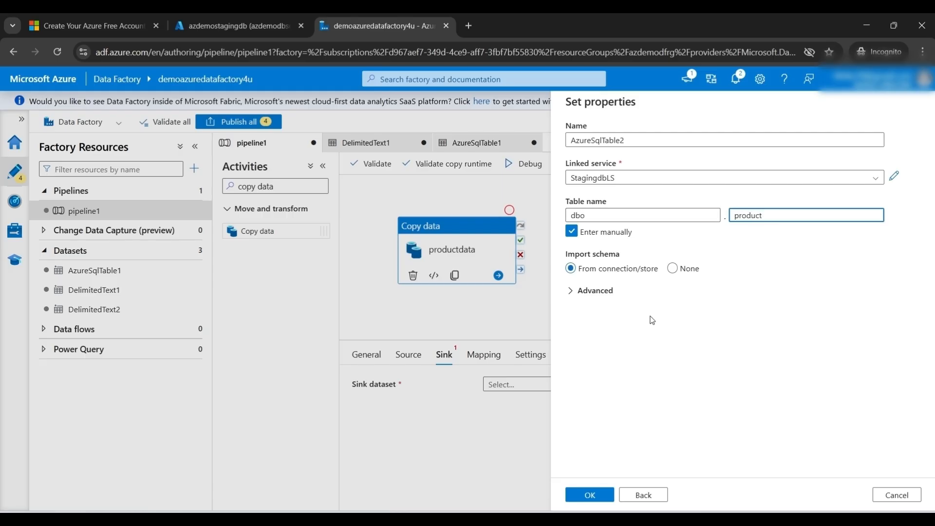
left_click(673, 270)
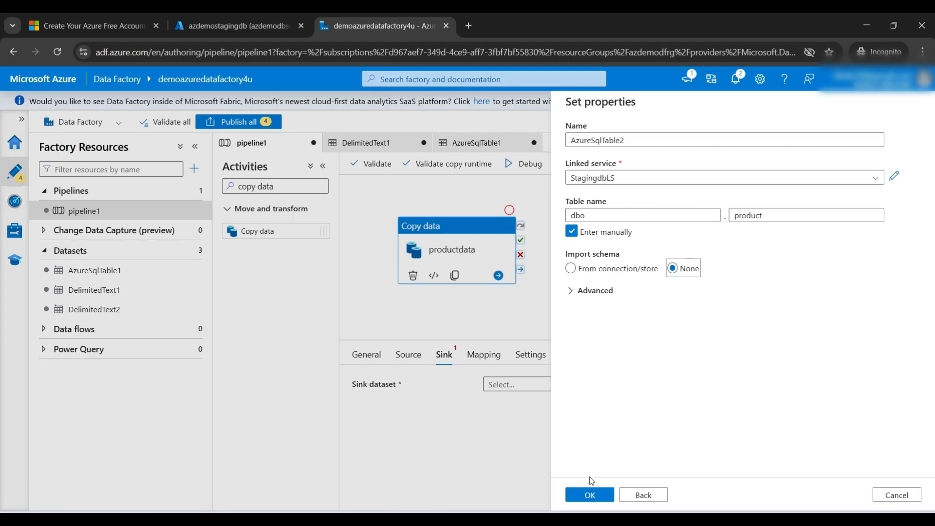
left_click(589, 494)
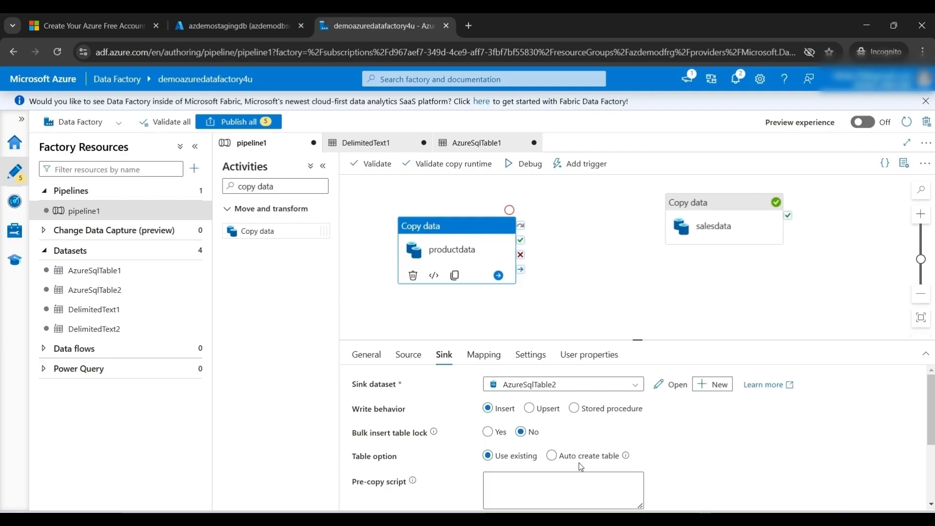
Step: Set the productdata sink's table option to Auto create table and review the remaining sink settings
left_click(551, 456)
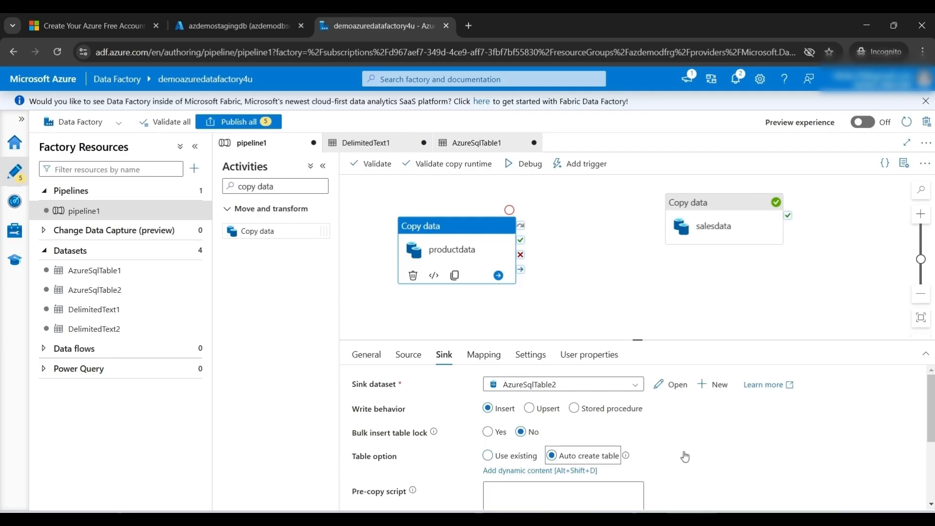
scroll(930, 428, "down", 2)
scroll(932, 463, "down", 1)
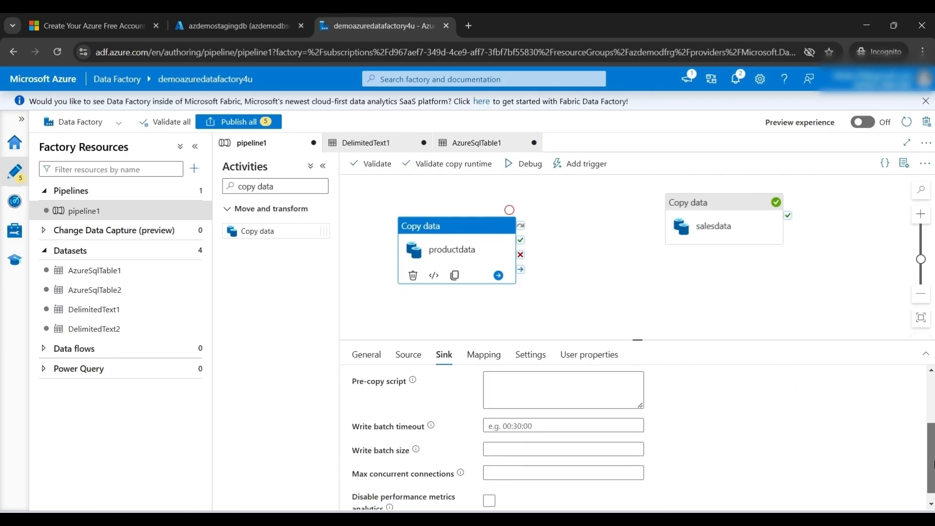
scroll(933, 464, "up", 3)
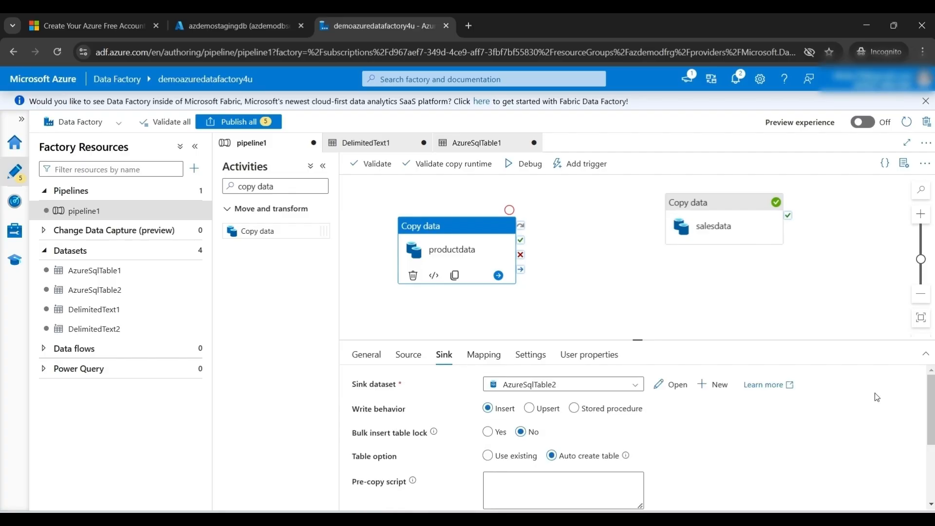
Step: Deactivate the salesdata copy activity in pipeline1
left_click(607, 301)
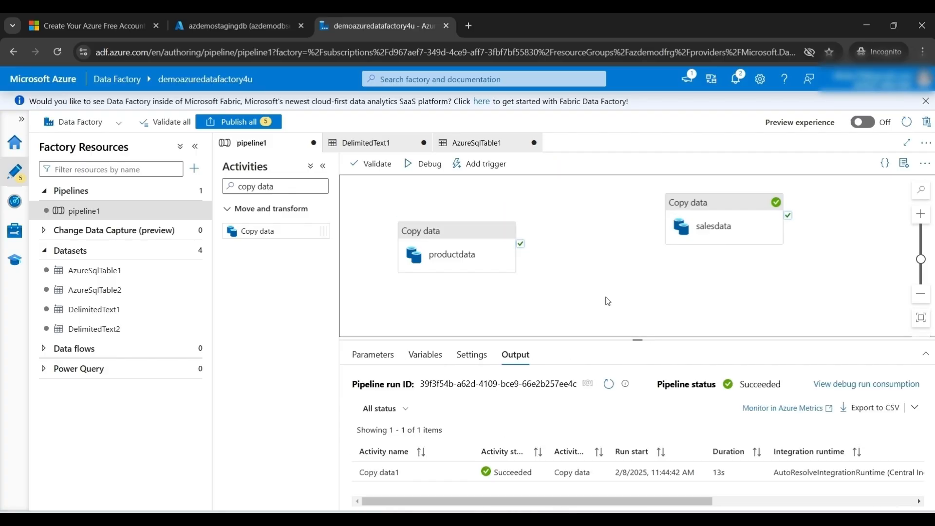
left_click(448, 260)
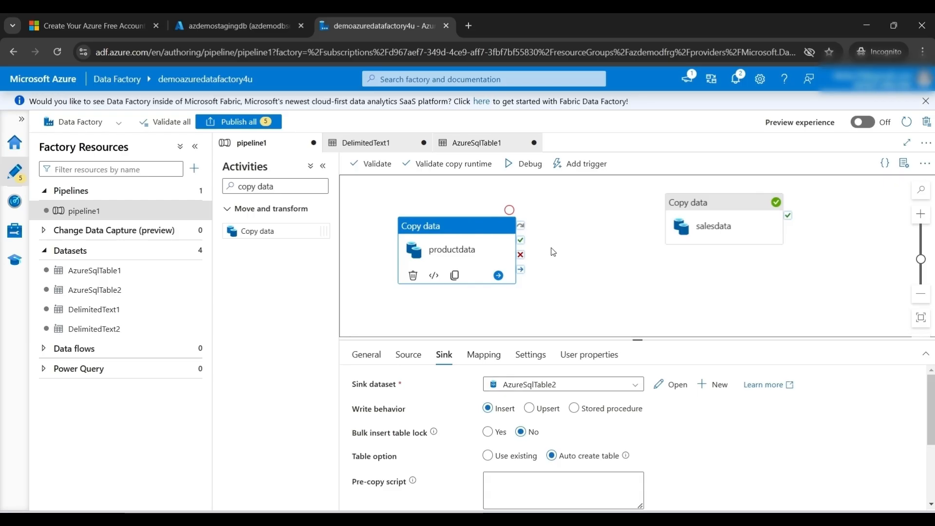
left_click(712, 223)
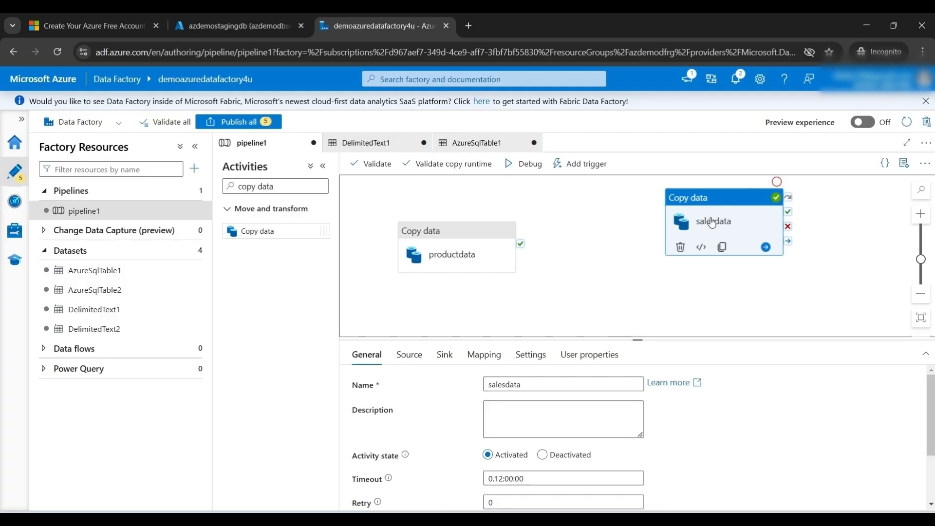
right_click(712, 222)
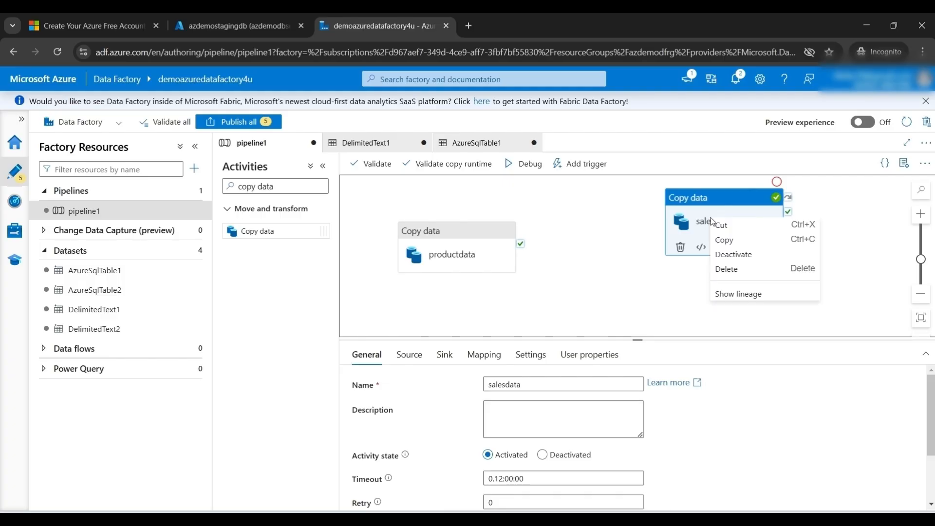
left_click(733, 258)
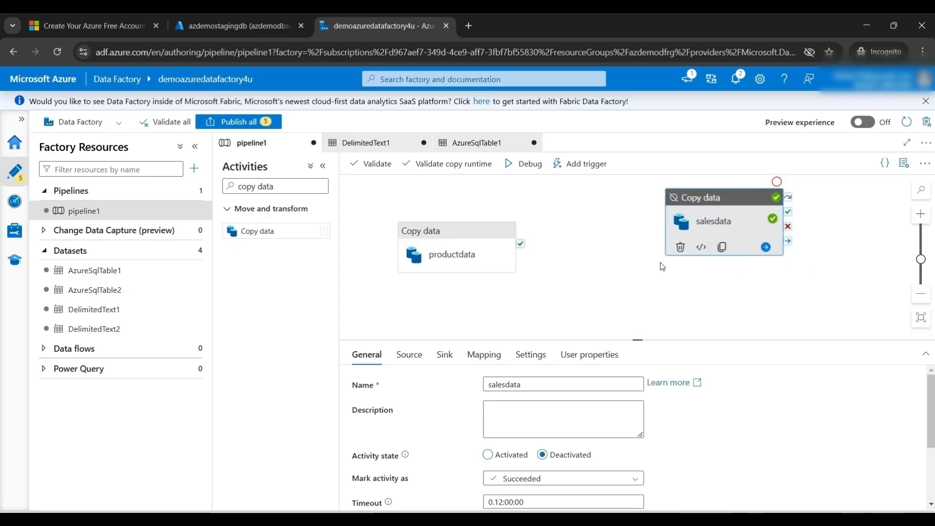
Step: Run pipeline1 in debug mode to copy the product data, and collapse the activities and factory resources lists
left_click(463, 254)
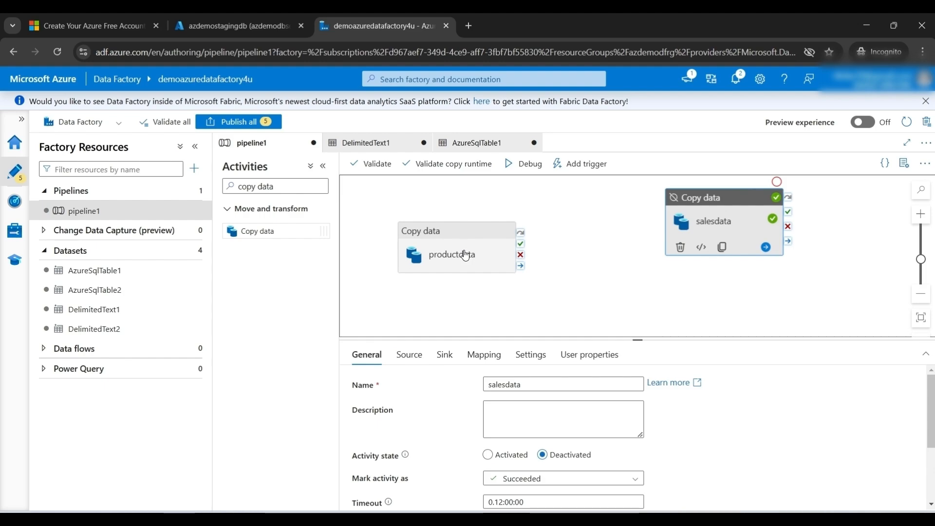
left_click(465, 254)
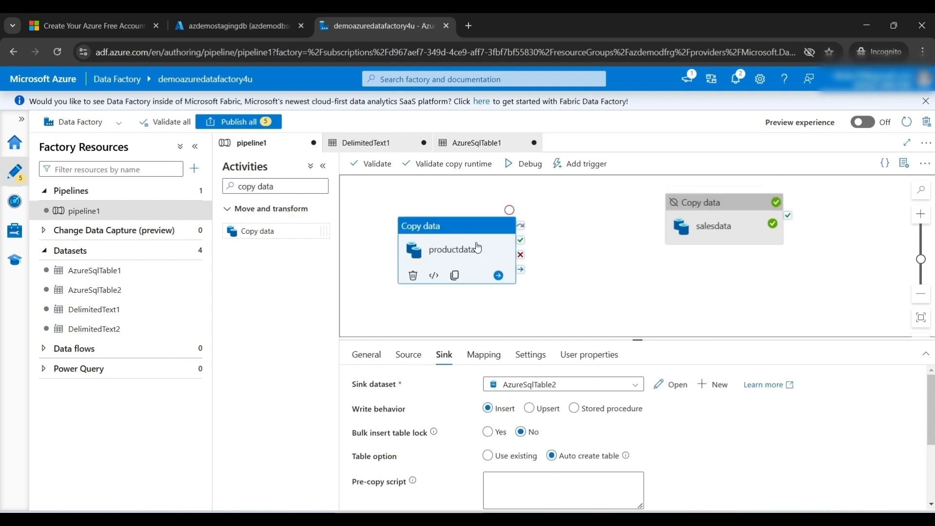
left_click(508, 164)
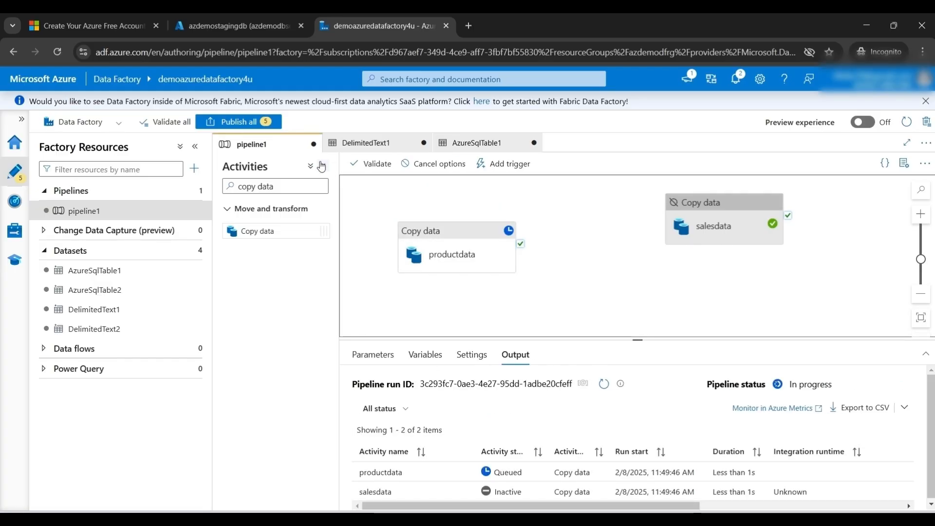
left_click(323, 165)
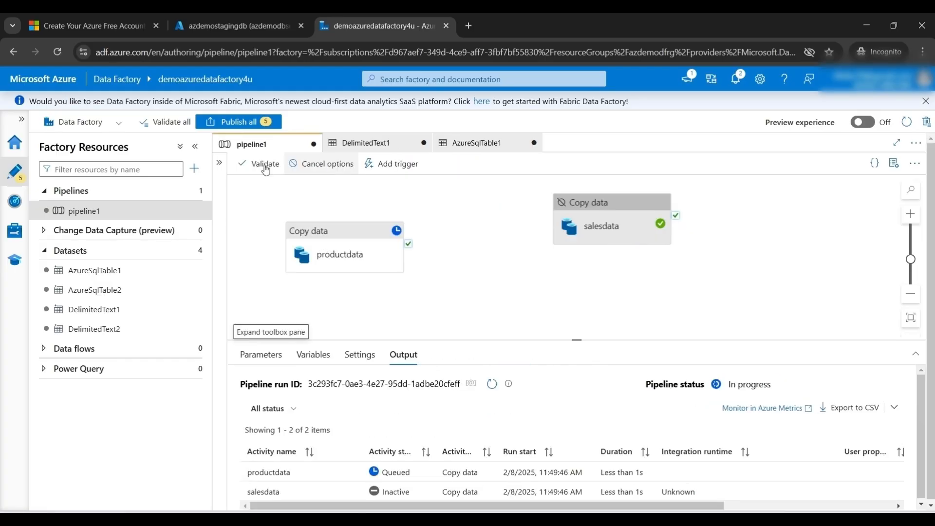
left_click(195, 146)
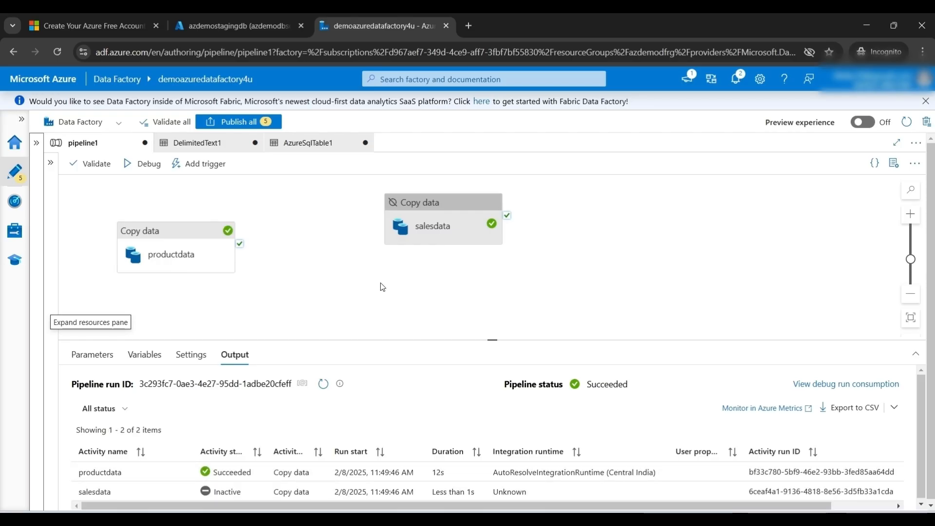
Step: Switch to the azdemostagingdb query editor, refresh the database objects, and query the top 1000 rows of dbo.product
left_click(226, 26)
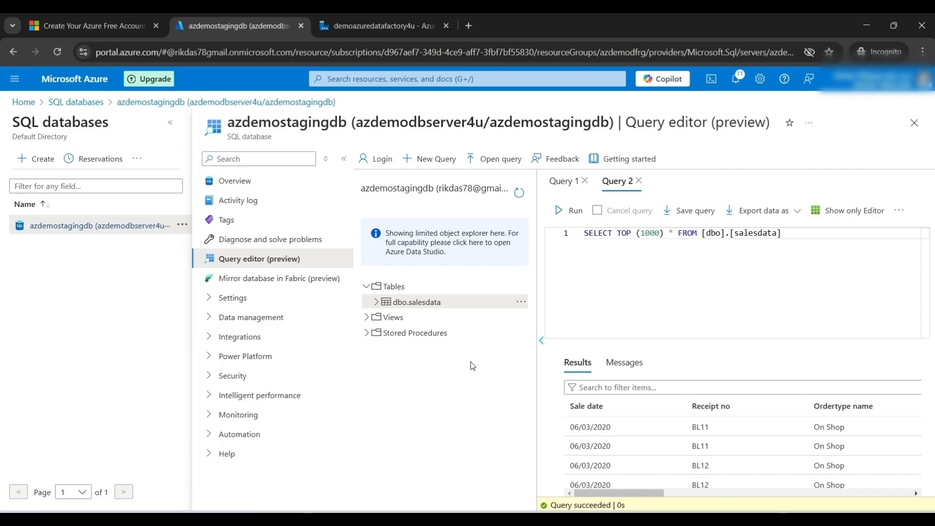
left_click(518, 194)
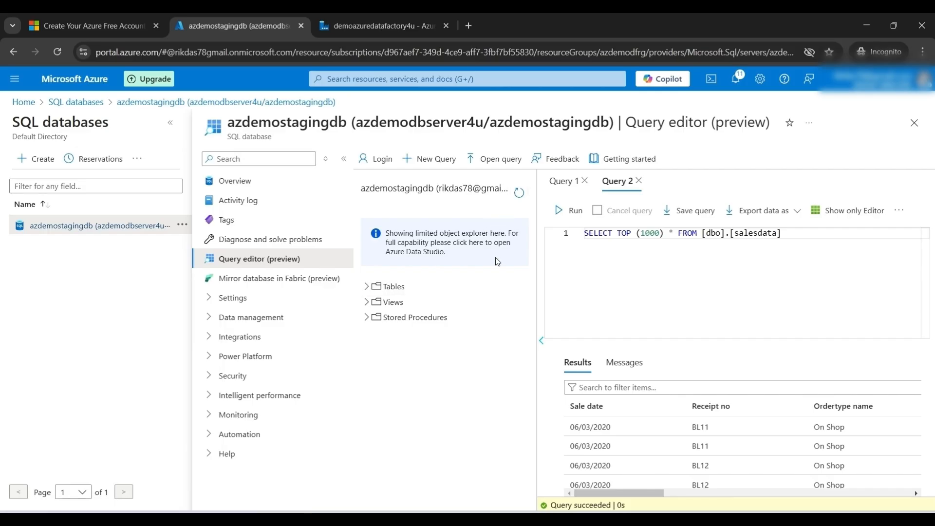
left_click(395, 287)
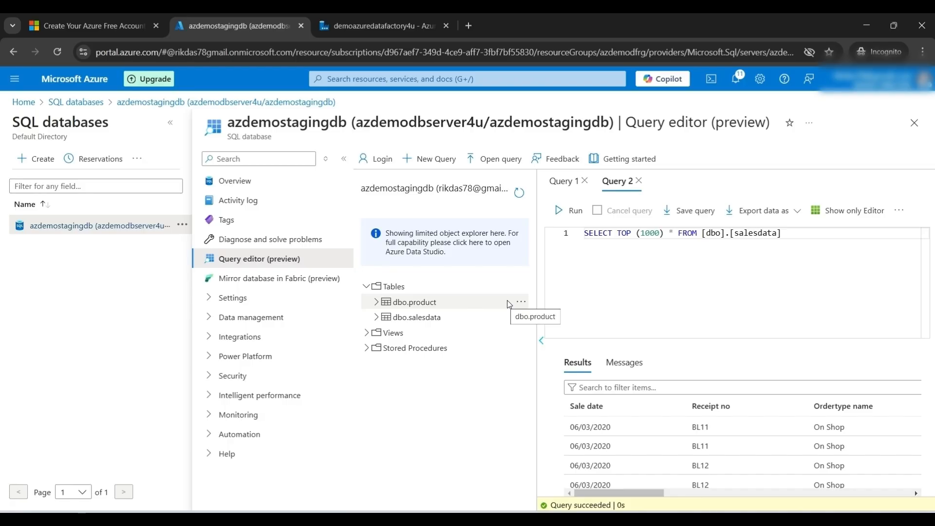
left_click(520, 306)
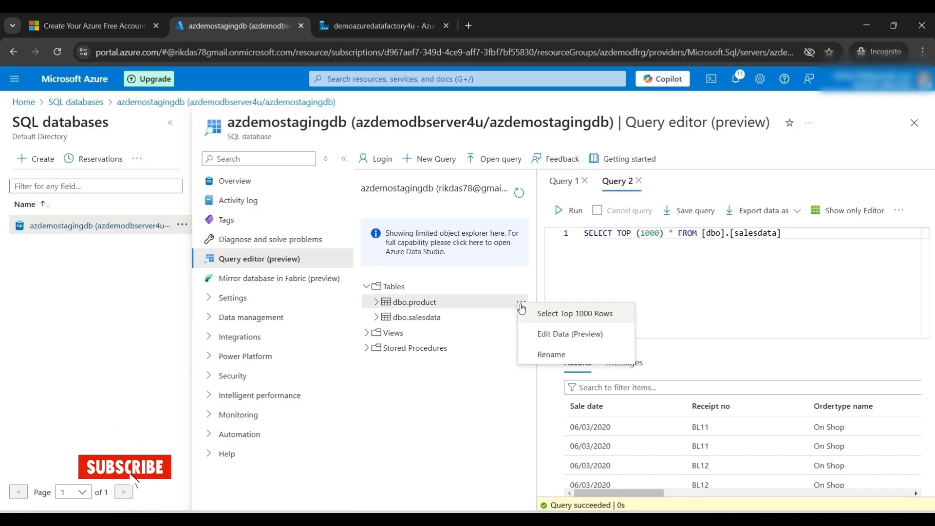
left_click(564, 318)
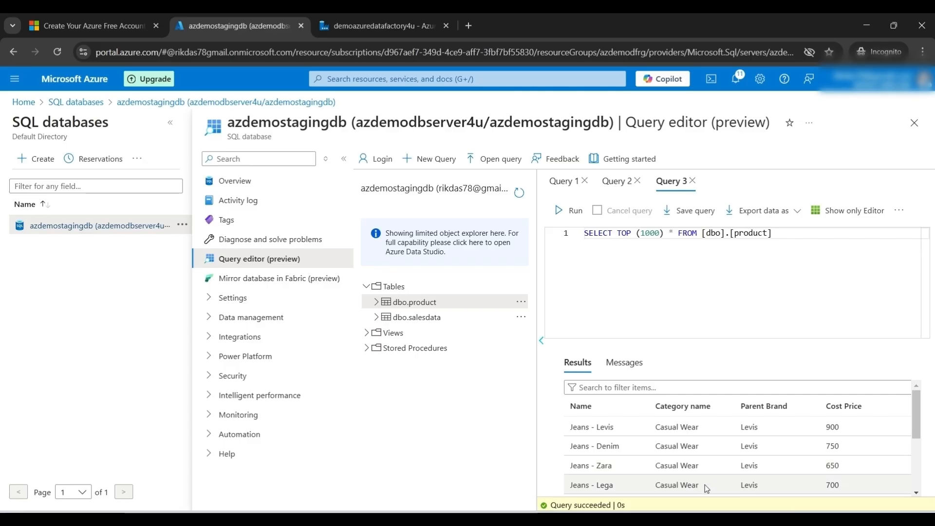
mouse_move(916, 424)
left_mouse_down()
mouse_move(920, 478)
mouse_move(916, 420)
left_mouse_up()
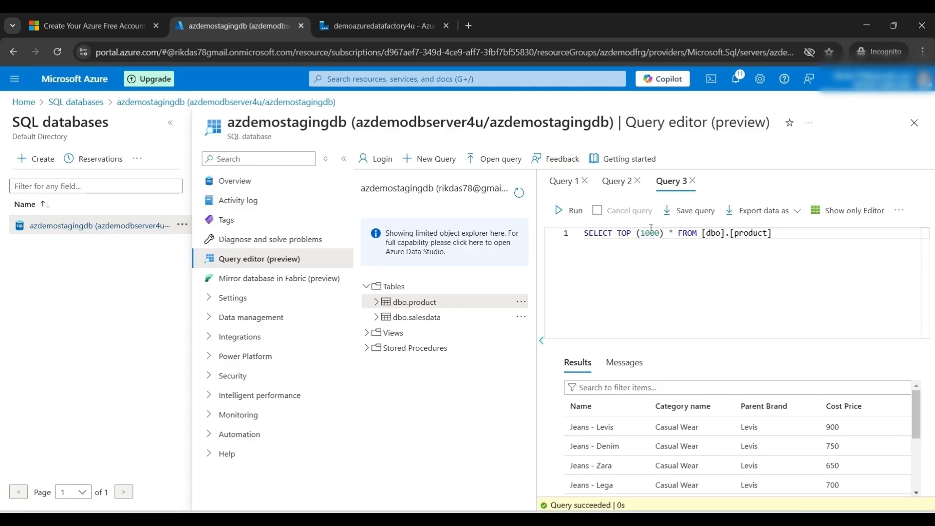
Step: Switch back to Data Factory, expand the activities and factory resources lists again, and reactivate the salesdata copy activity
left_click(343, 28)
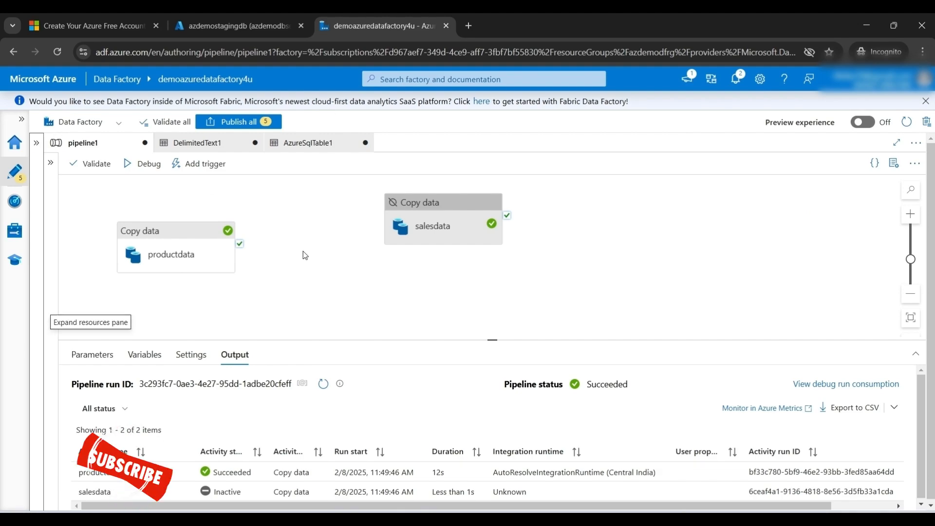
left_click(51, 166)
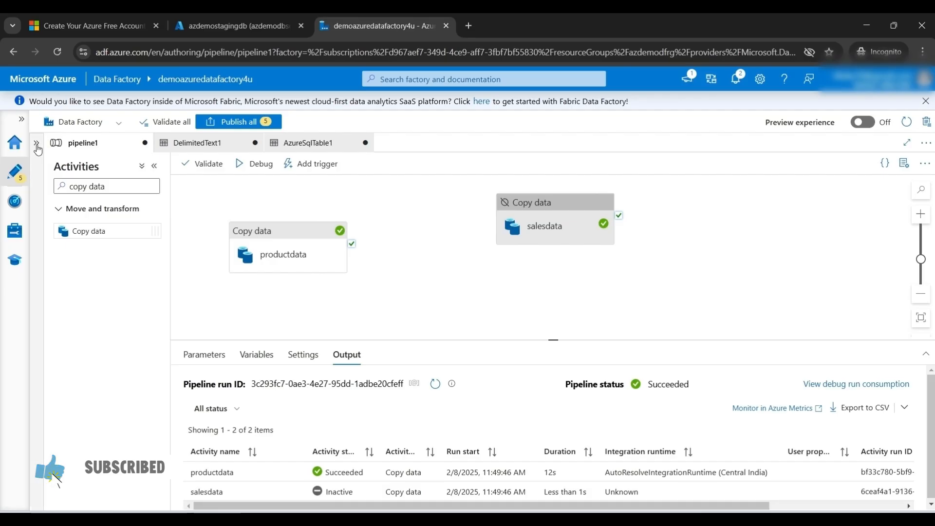
left_click(36, 142)
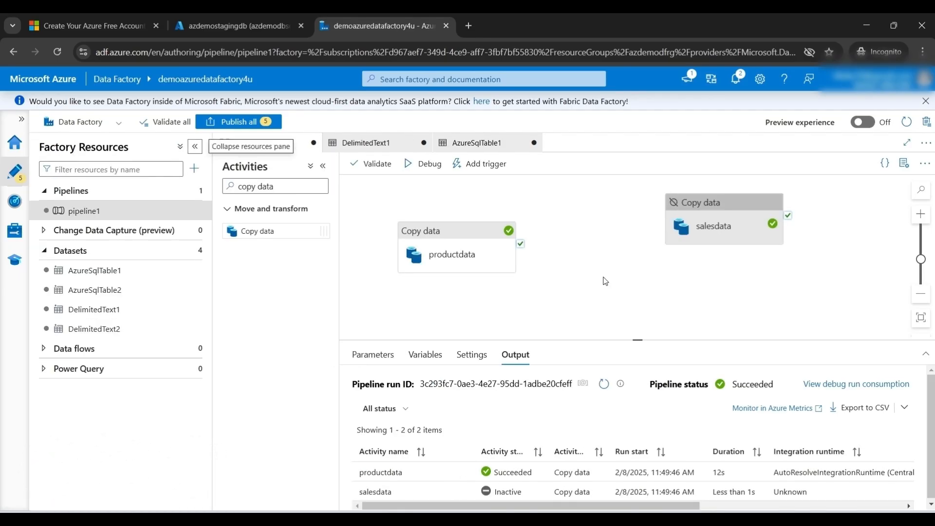
right_click(706, 224)
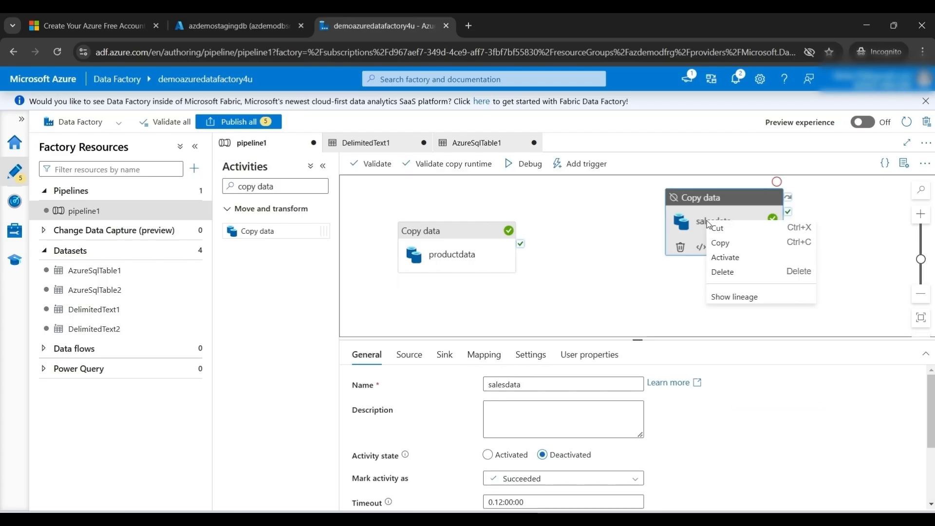
left_click(725, 257)
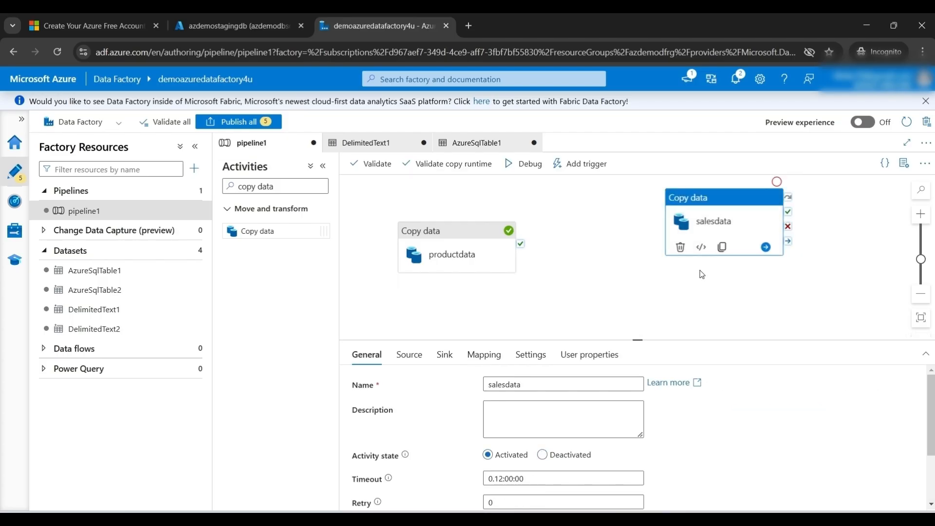